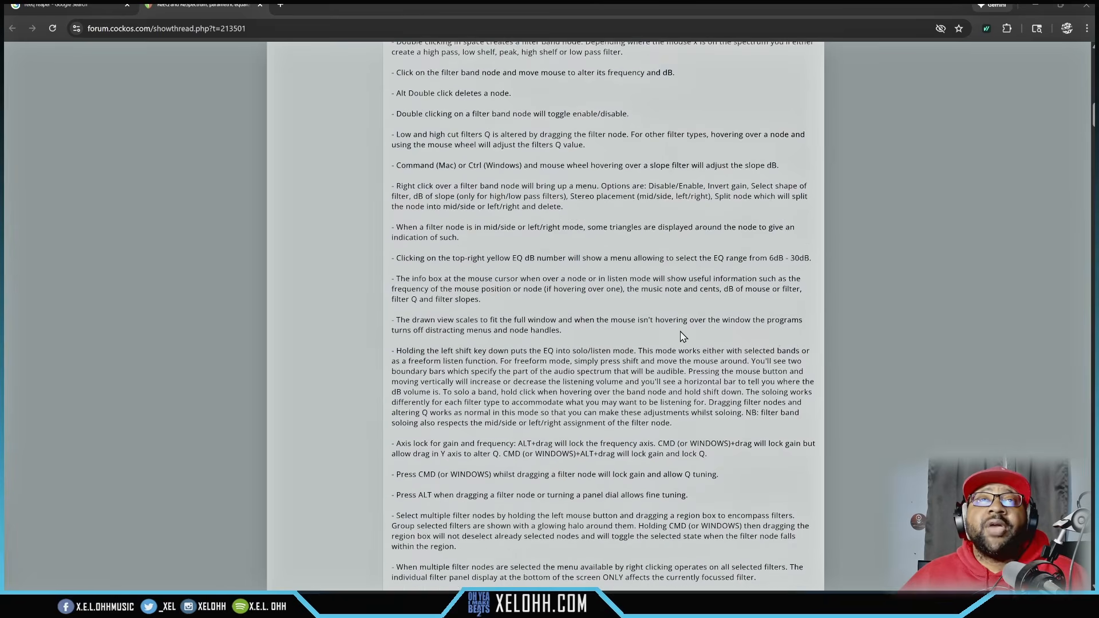
- Review the ReEQ forum thread's usage notes, installation instructions, version history and attached files
scroll(679, 333, down, 4)
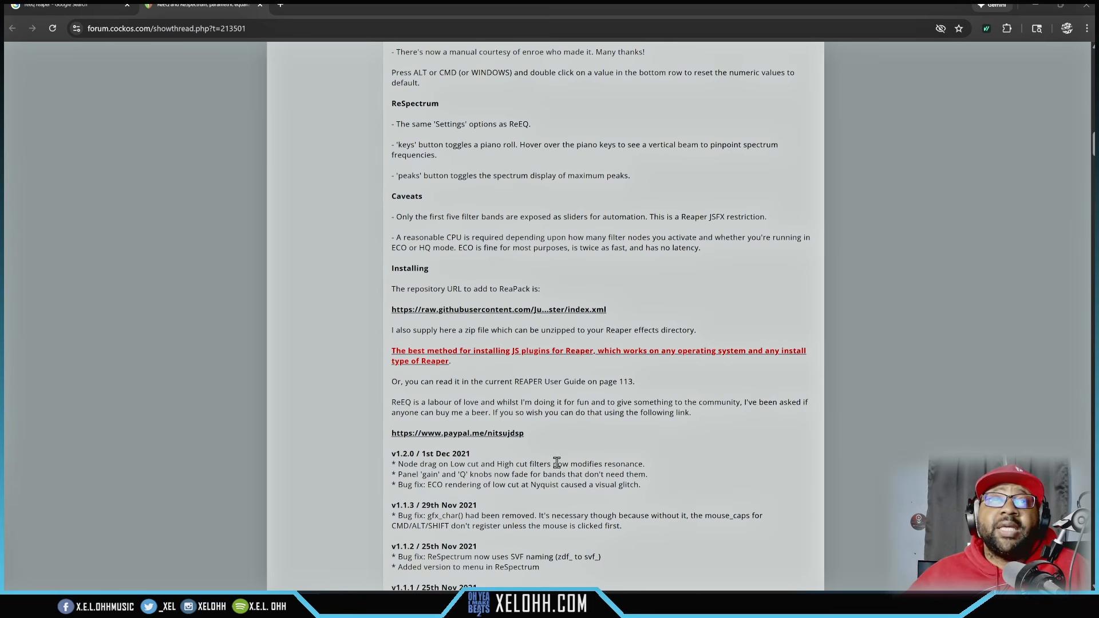
scroll(692, 449, down, 8)
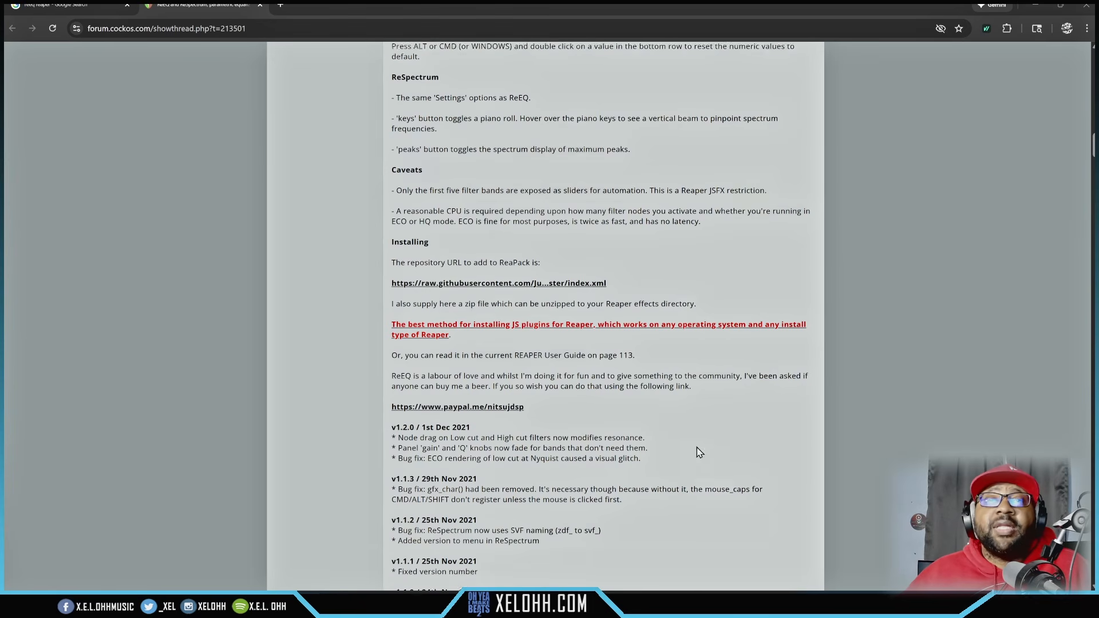
scroll(711, 456, down, 7)
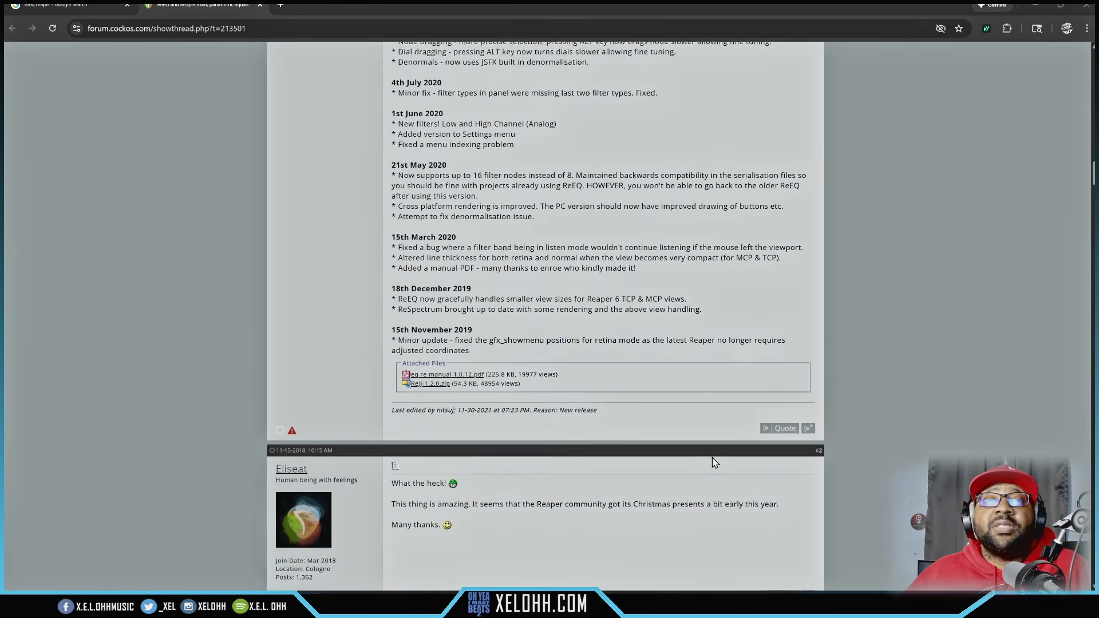
scroll(711, 458, up, 15)
scroll(701, 457, up, 3)
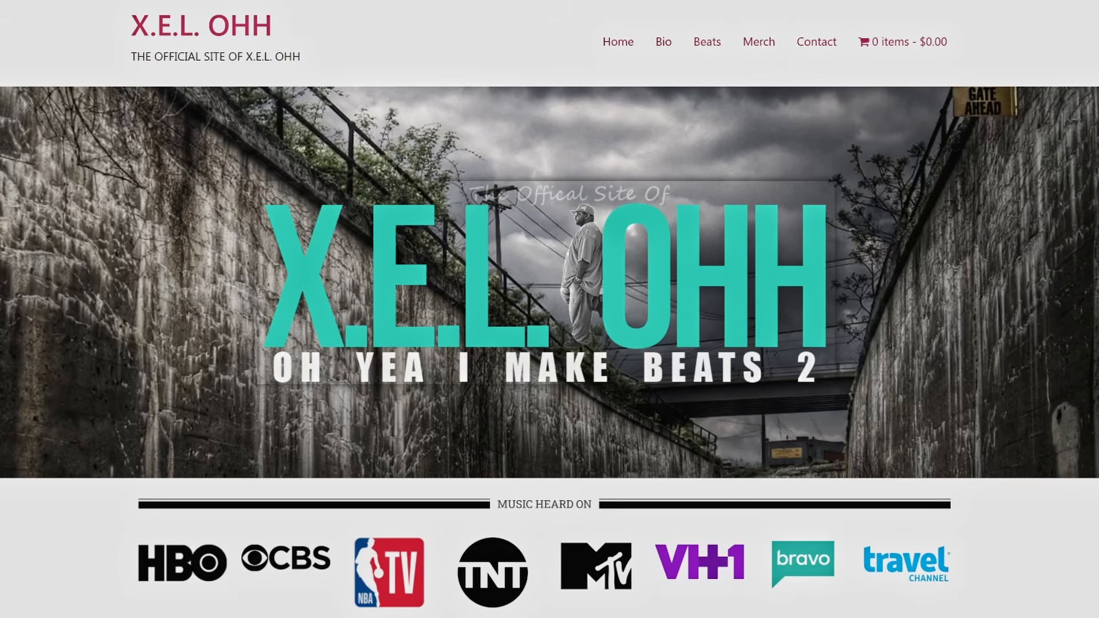
- Browse the artist's website through its products, music, free downloads and Reaper lessons, and expand the Graphics service to view its samples
scroll(550, 309, down, 7)
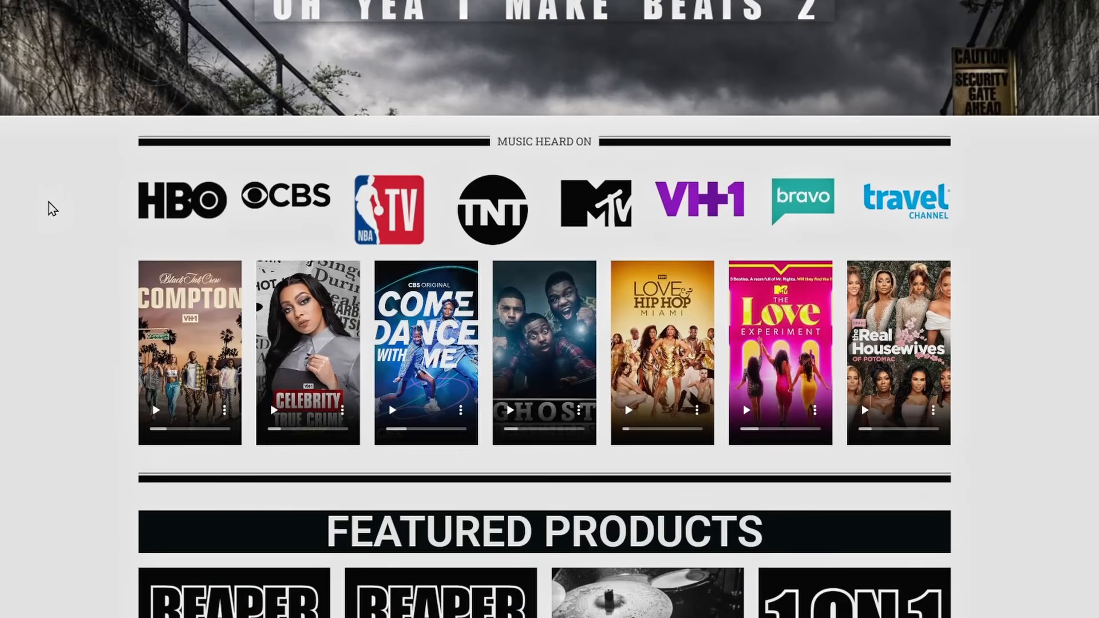
scroll(86, 217, down, 1)
scroll(85, 218, down, 5)
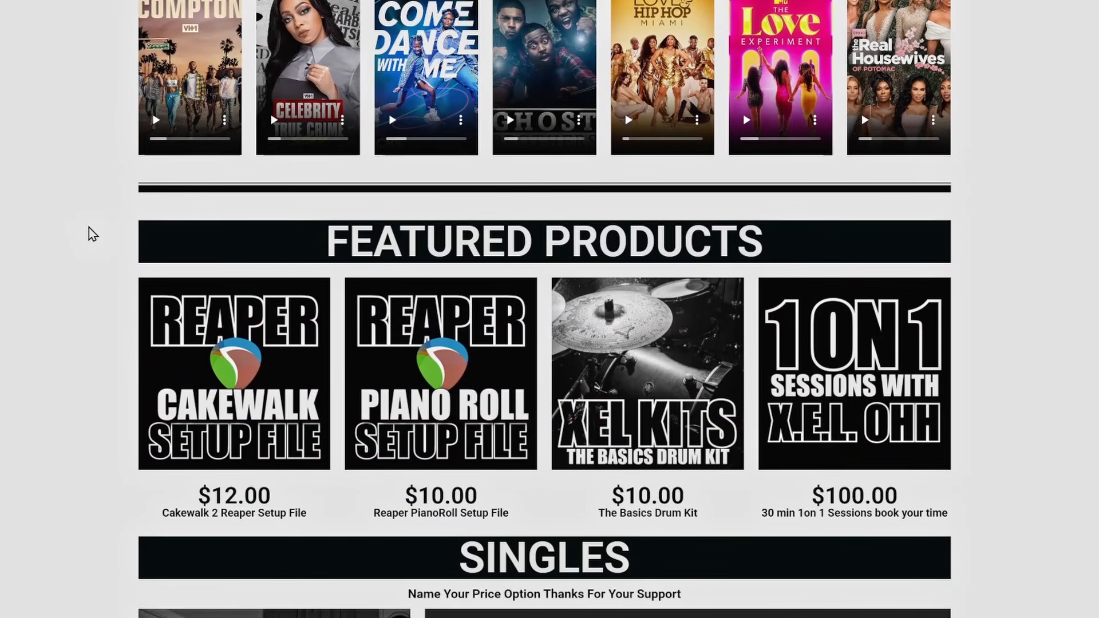
scroll(91, 235, down, 9)
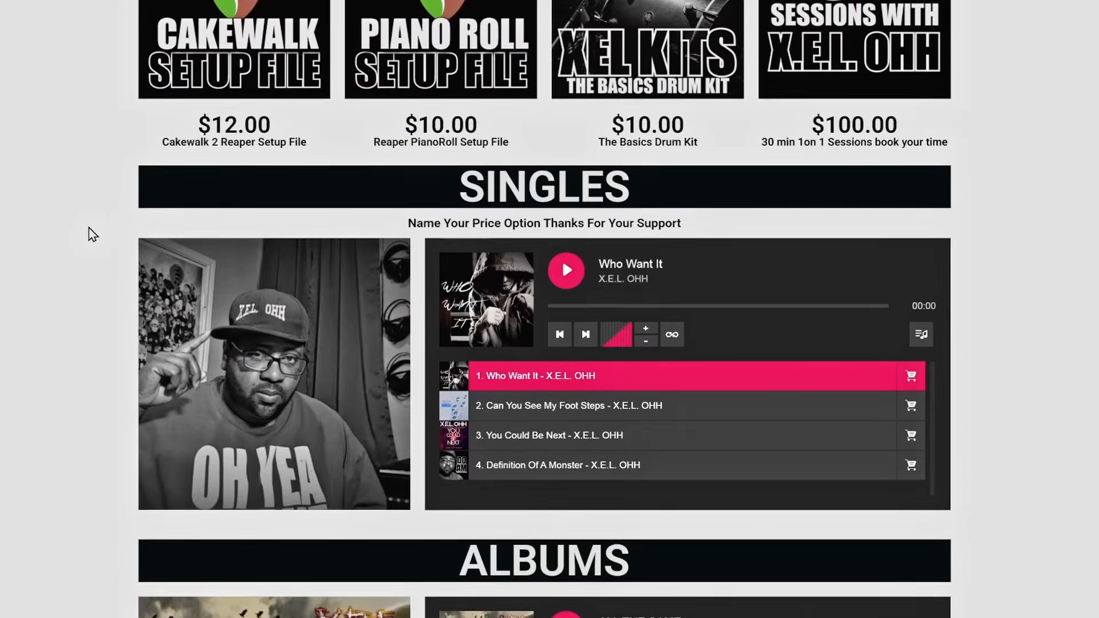
scroll(91, 235, down, 4)
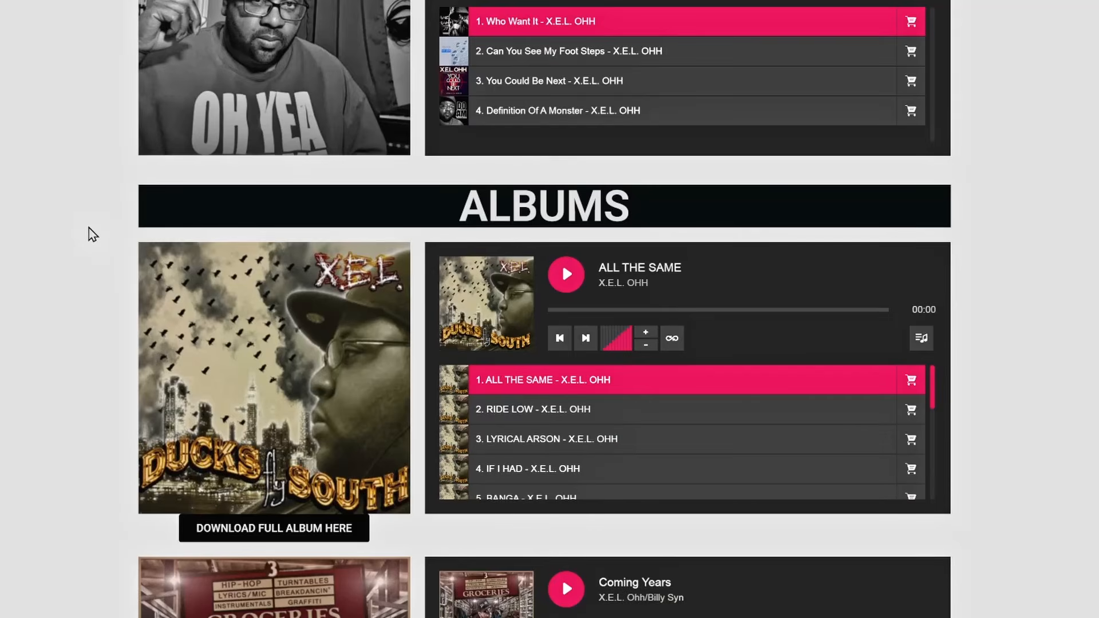
scroll(91, 235, down, 10)
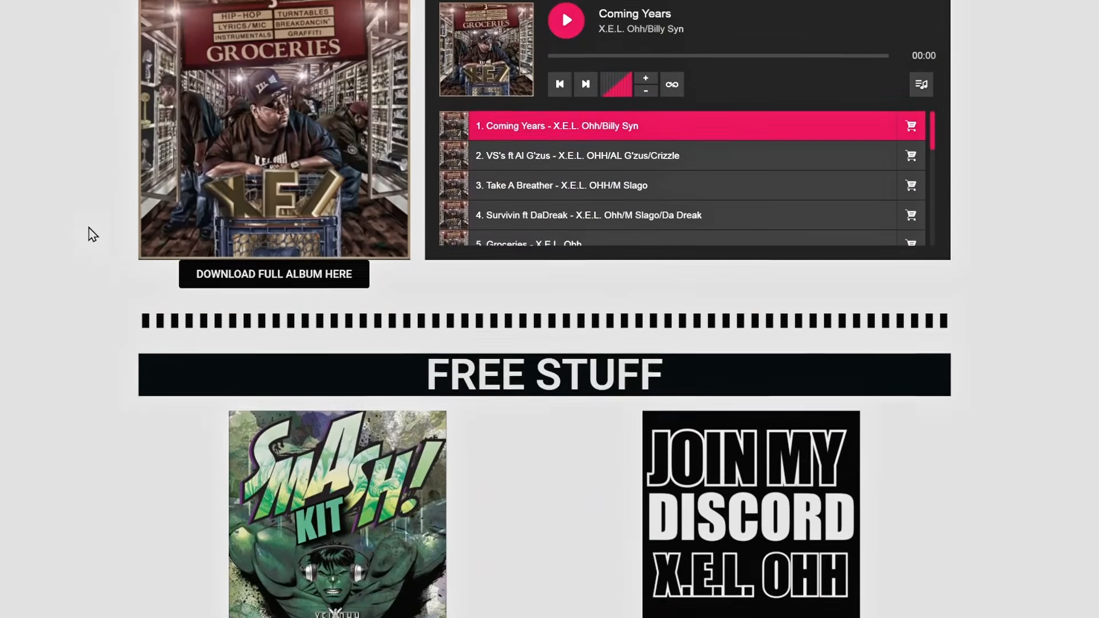
scroll(92, 234, down, 3)
scroll(91, 234, down, 10)
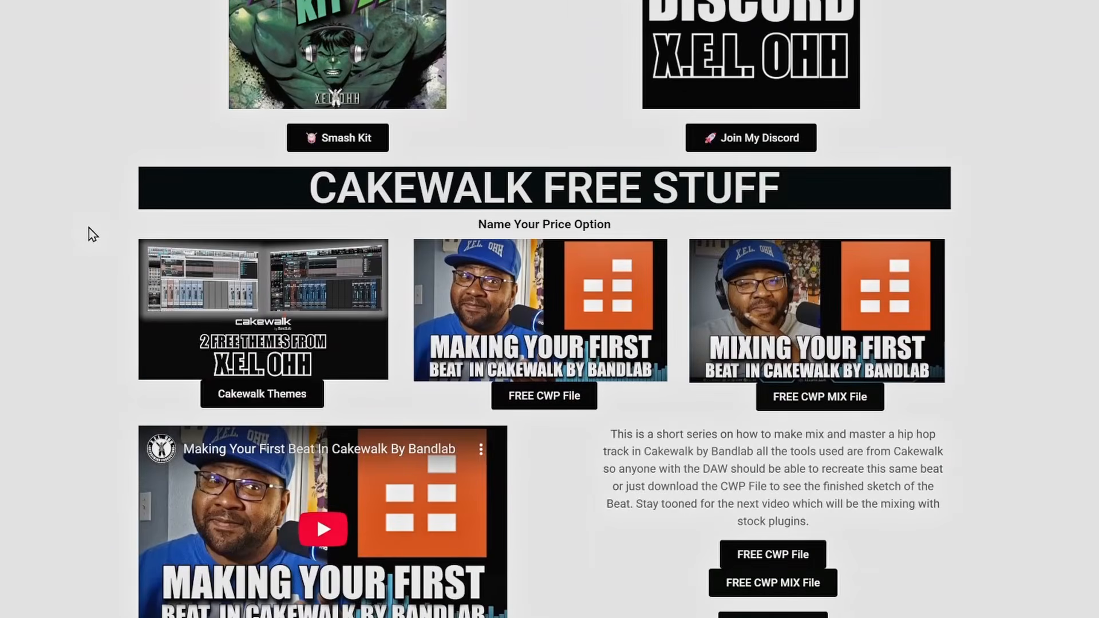
scroll(92, 235, down, 6)
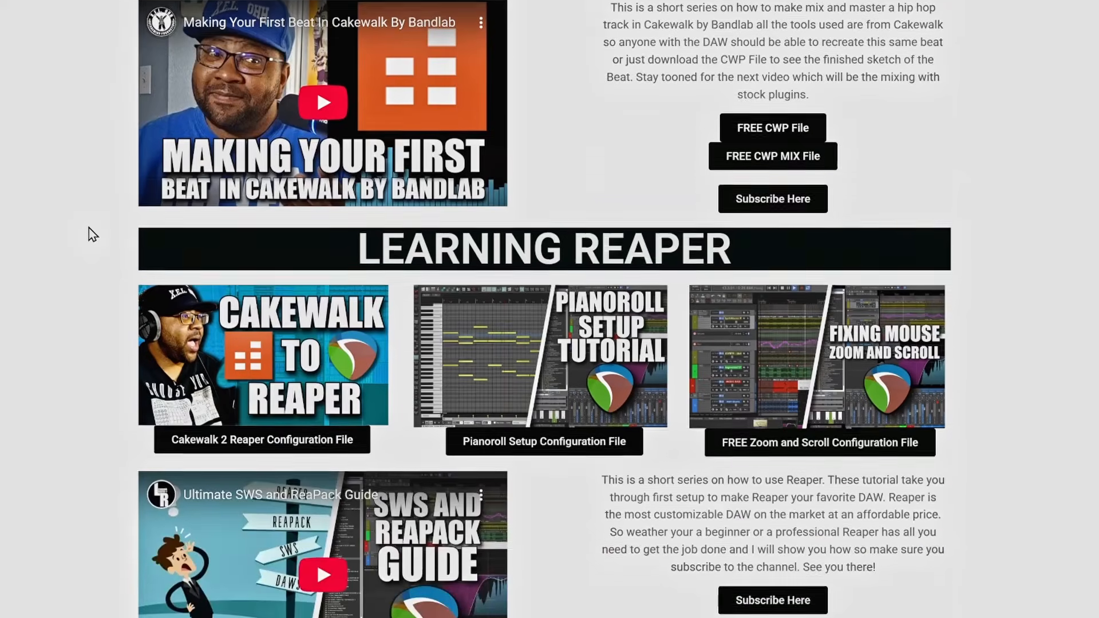
scroll(91, 235, down, 7)
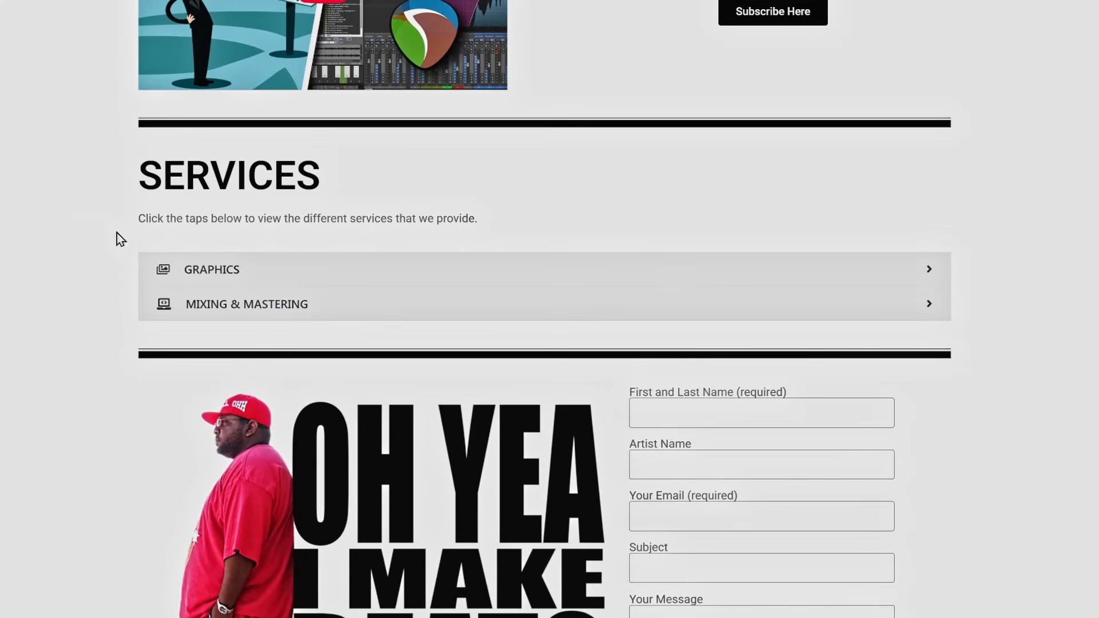
click(201, 269)
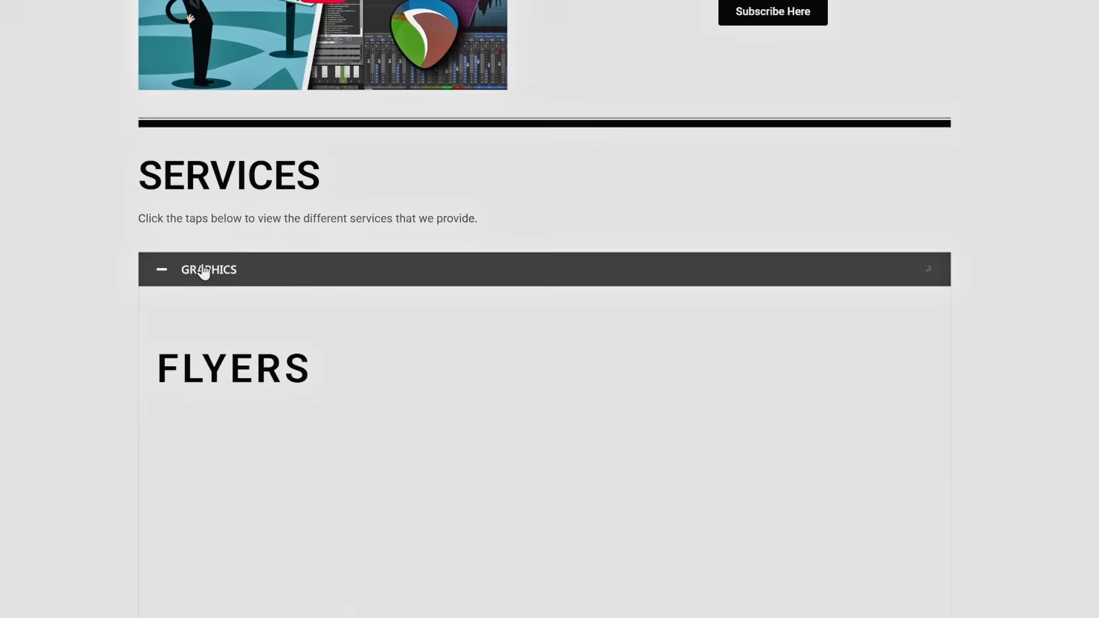
scroll(201, 270, down, 4)
scroll(201, 277, down, 4)
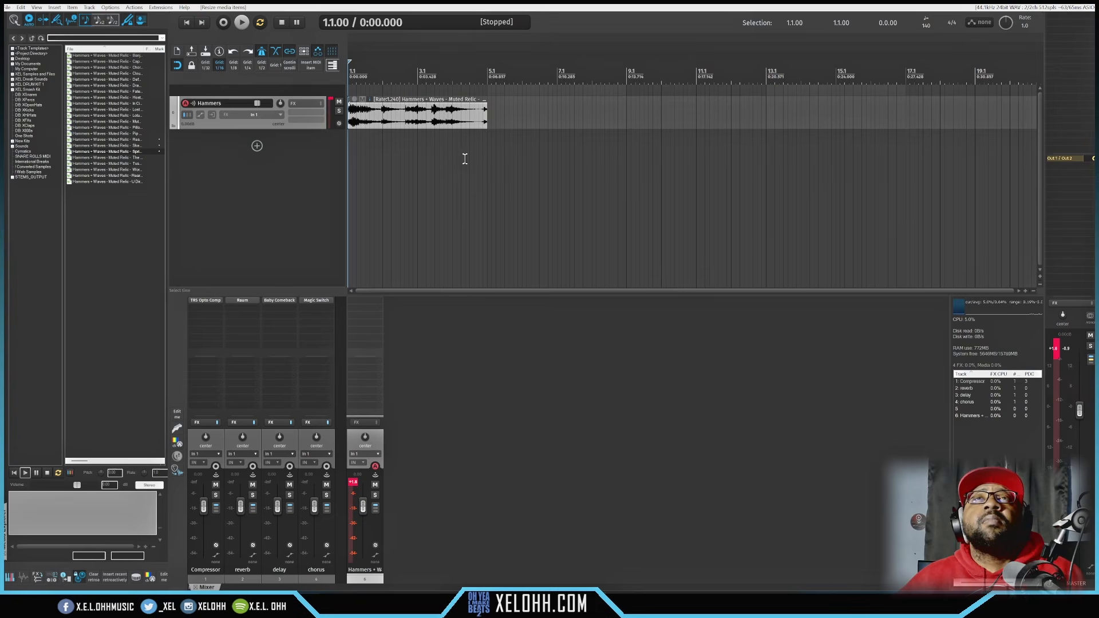
- Audition the Hammers track in Reaper and add the ReEQ equalizer to its effects chain, closing the chain window
key(space)
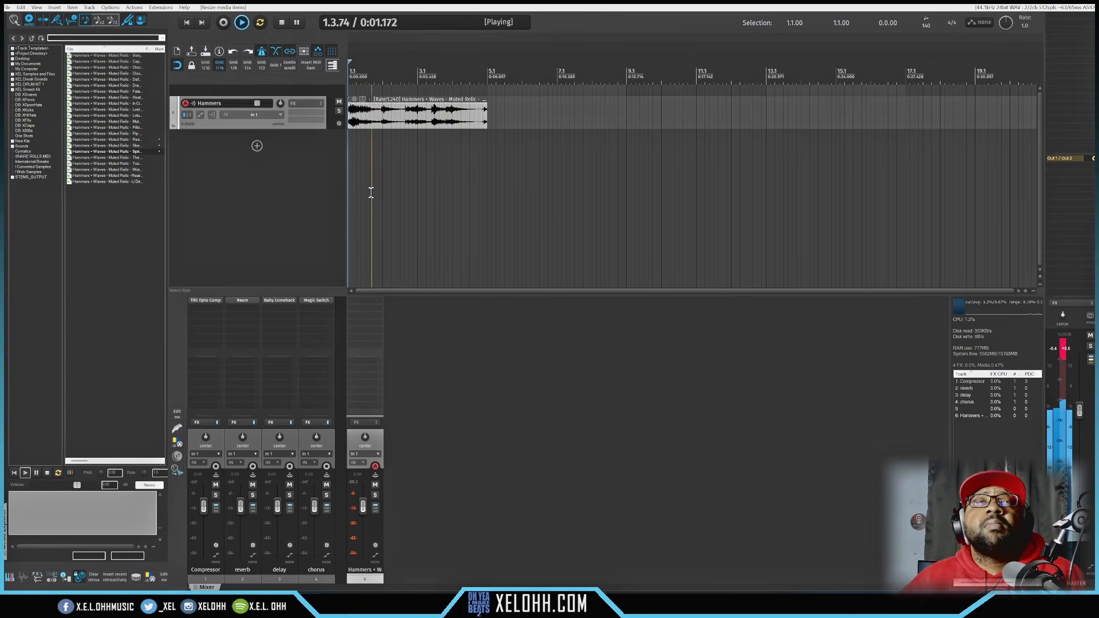
key(space)
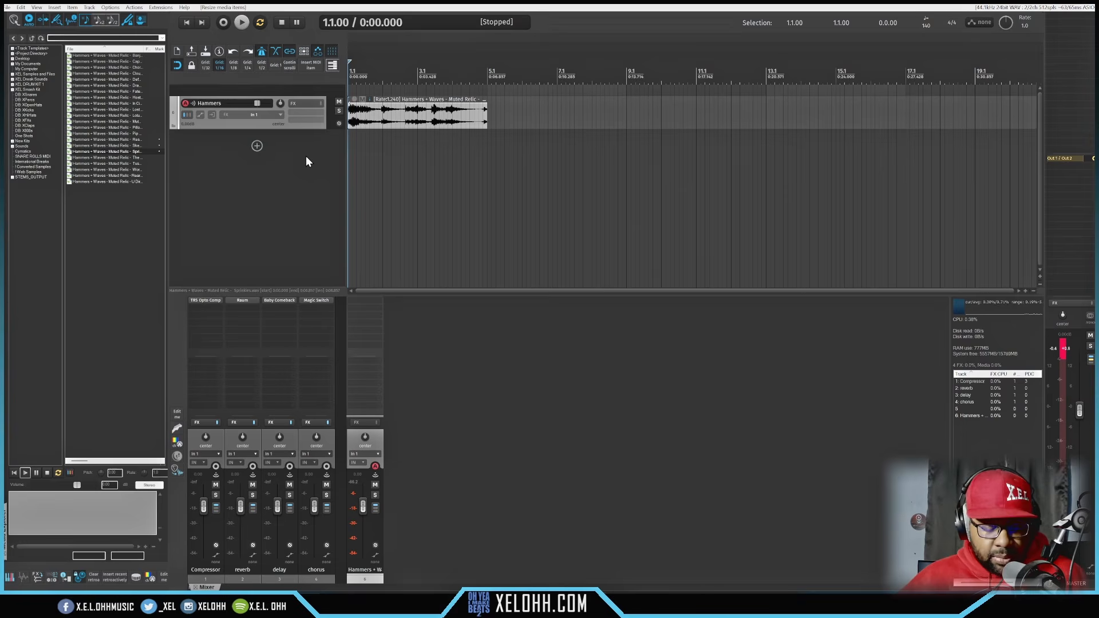
key(e)
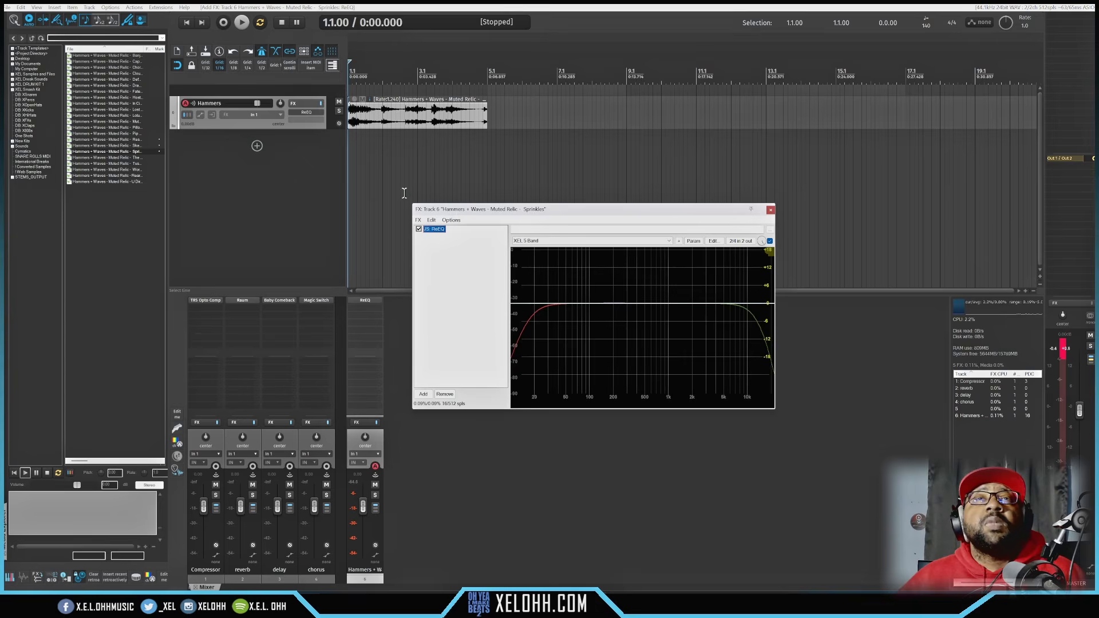
click(770, 211)
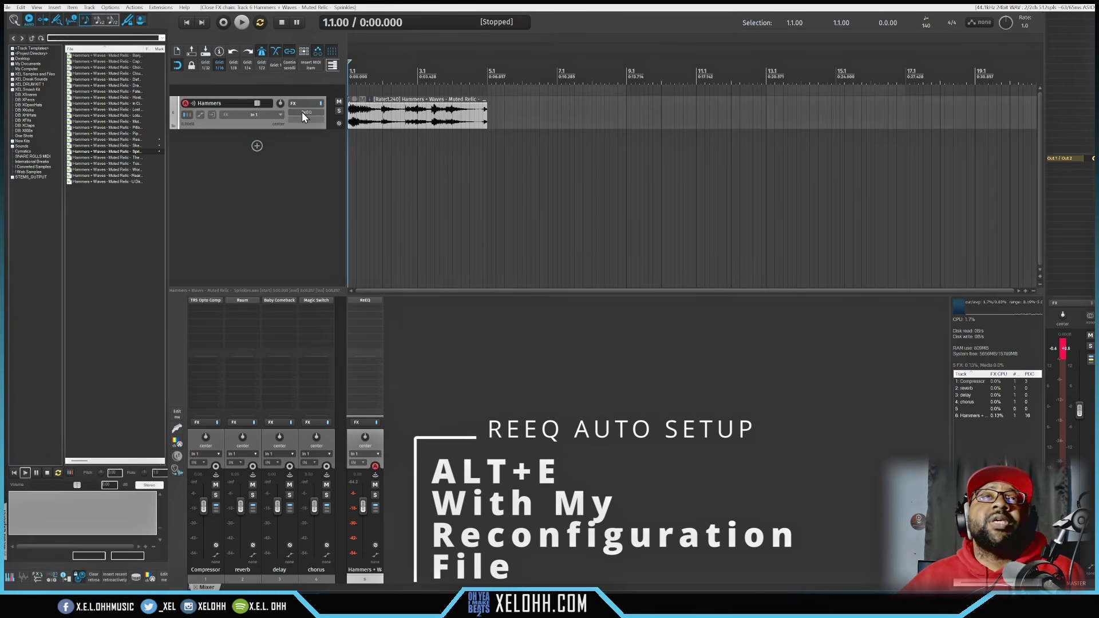
- Open the Hammers track's ReEQ in its own floating window, place it just below the audio item and enlarge it
click(302, 113)
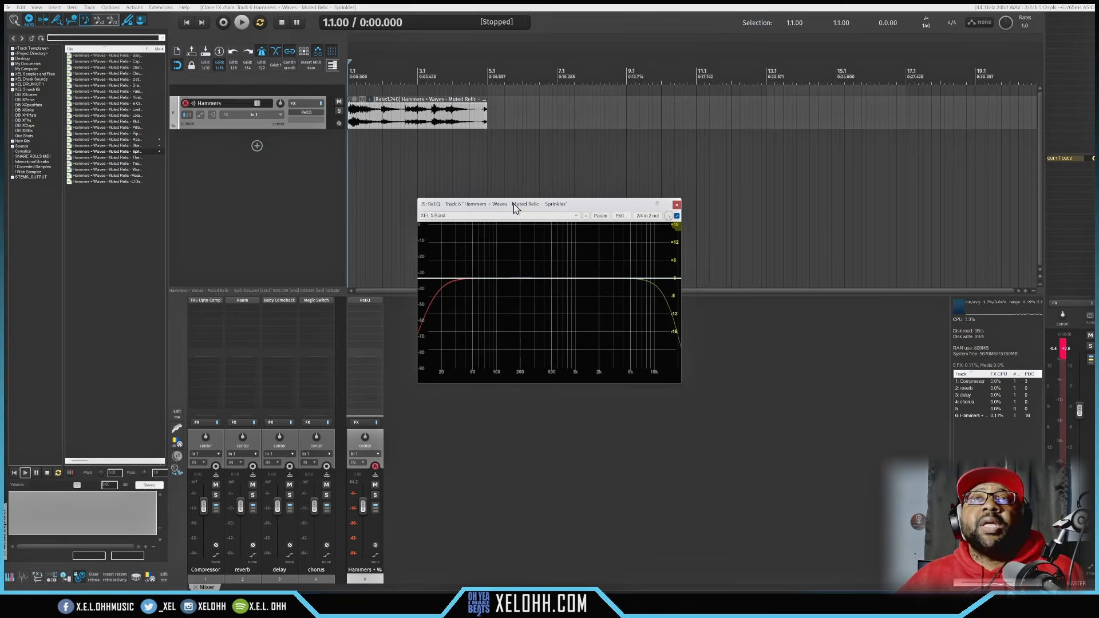
drag(514, 206, 445, 150)
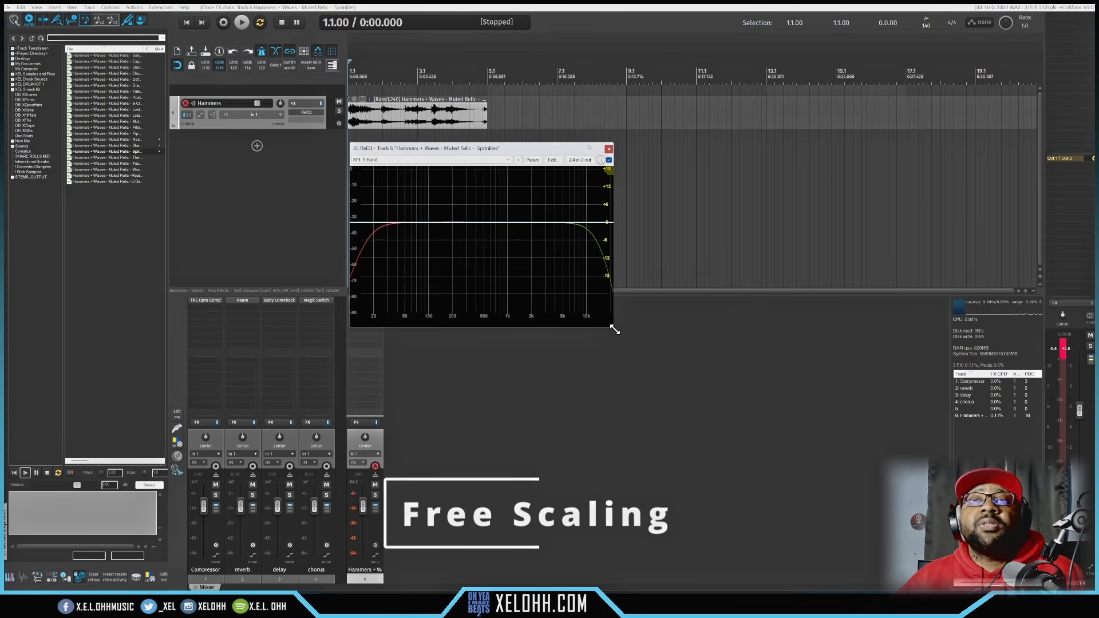
drag(615, 330, 724, 398)
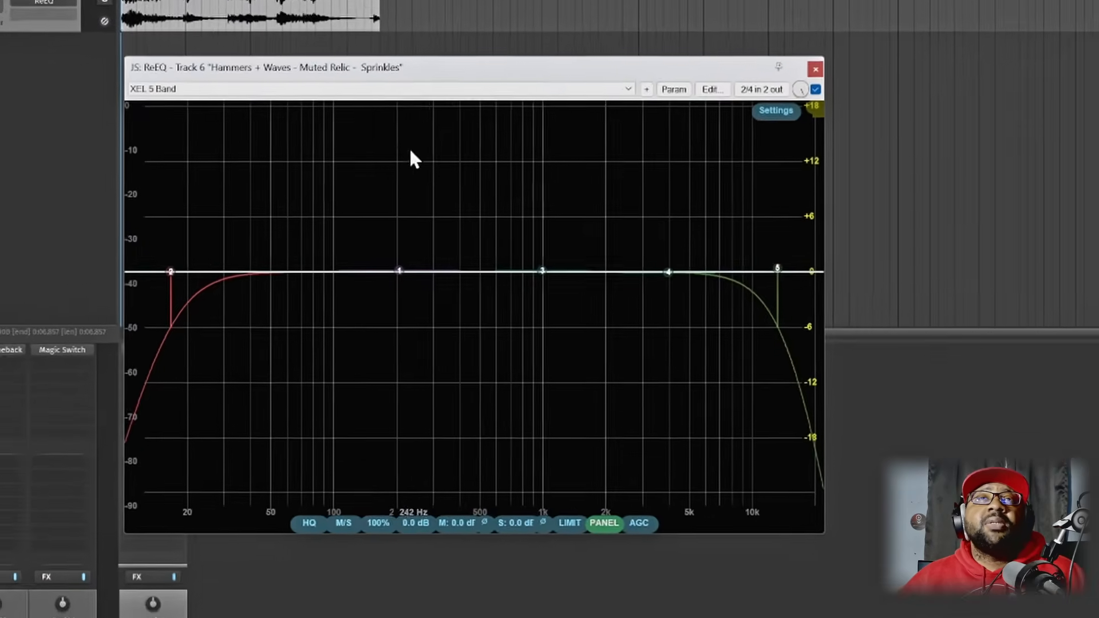
- Reset ReEQ to its factory default and add a peak node at about 312 Hz with about 5 dB gain
click(377, 89)
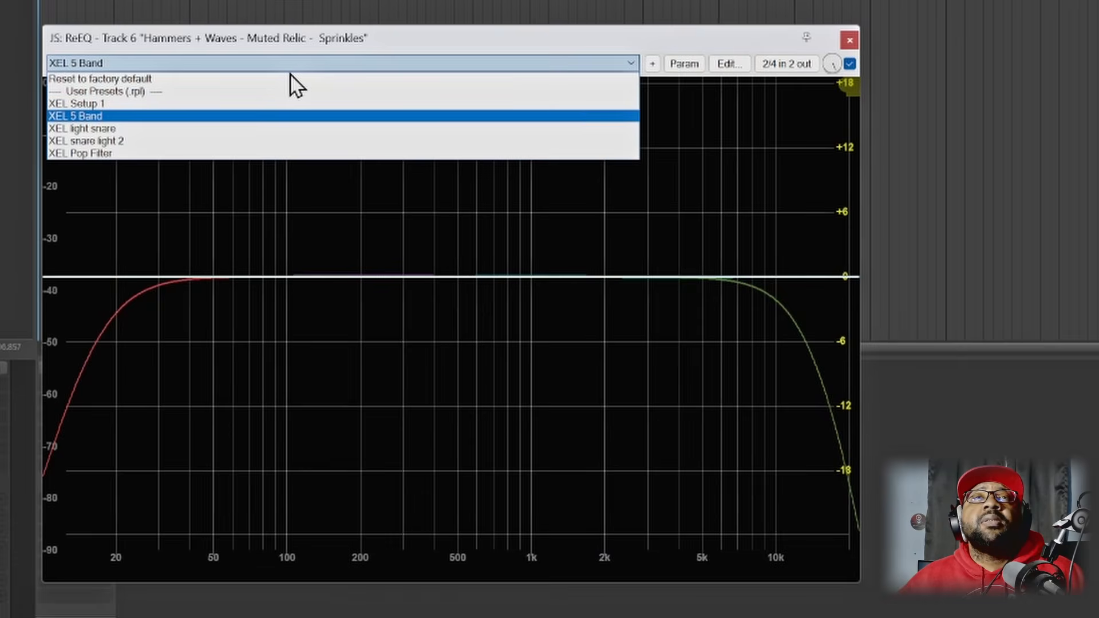
click(259, 78)
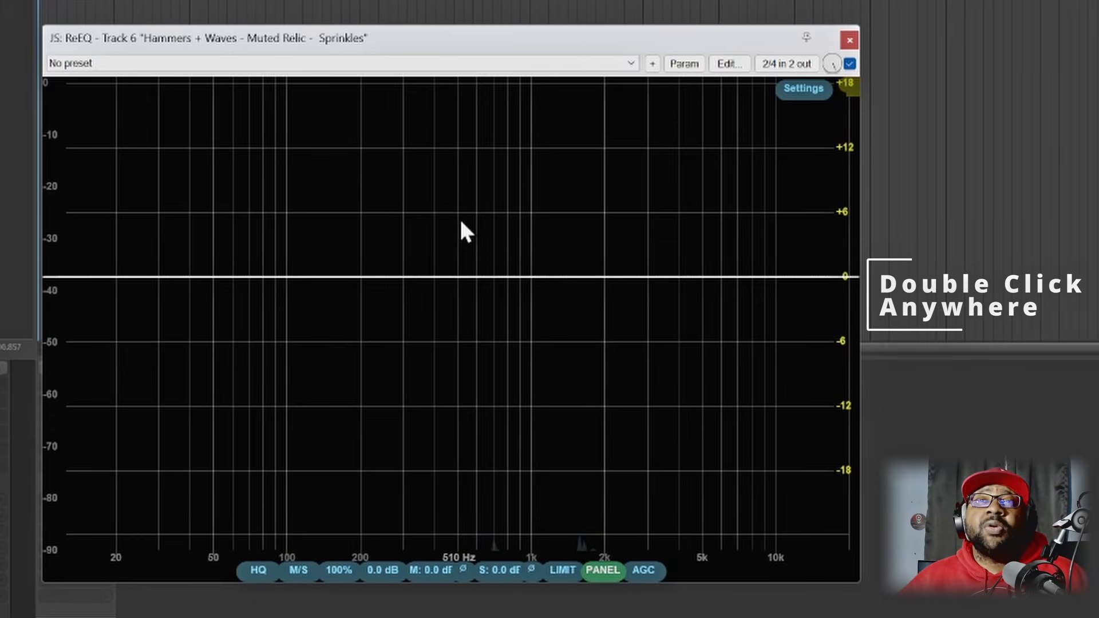
double_click(407, 222)
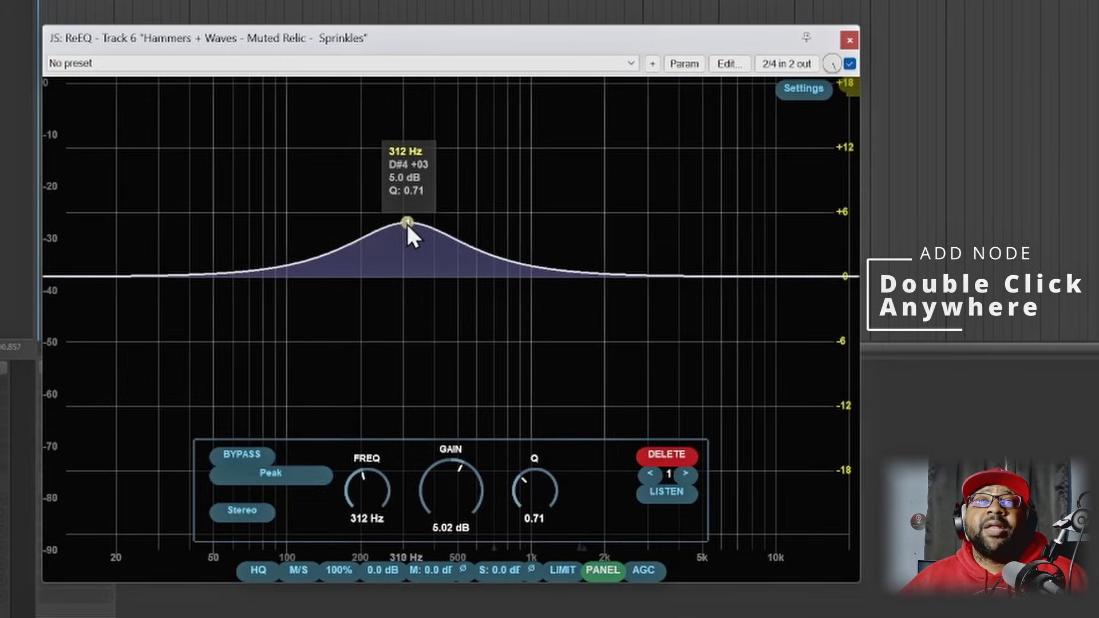
- Move the peak node along the spectrum and settle it at about 323 Hz with about 4 dB gain
mouse_move(403, 220)
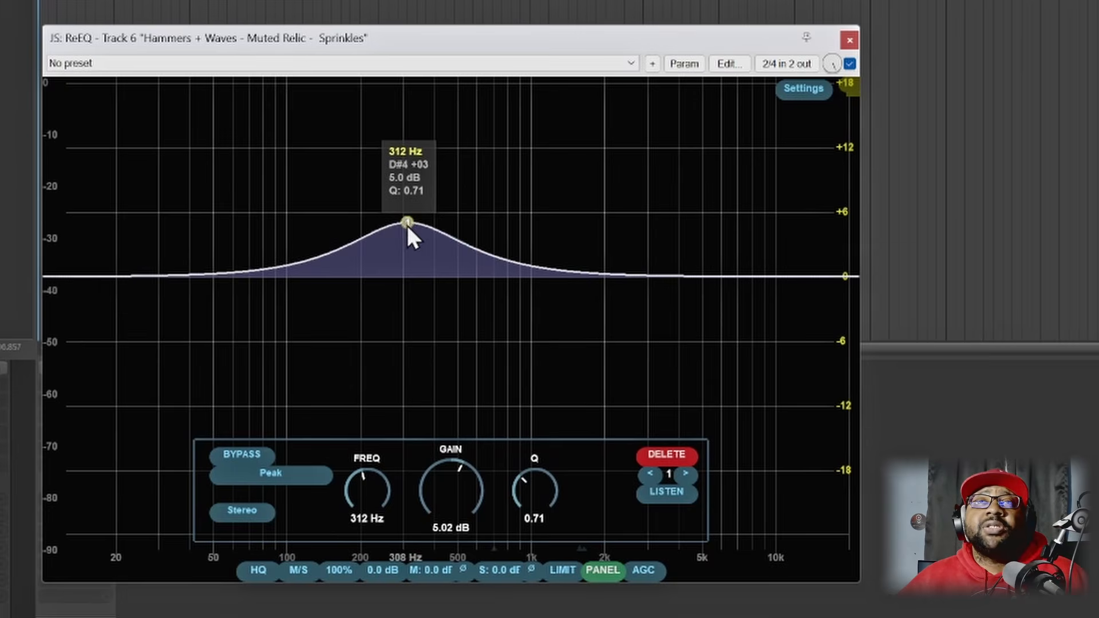
drag(406, 221, 535, 237)
drag(433, 237, 410, 230)
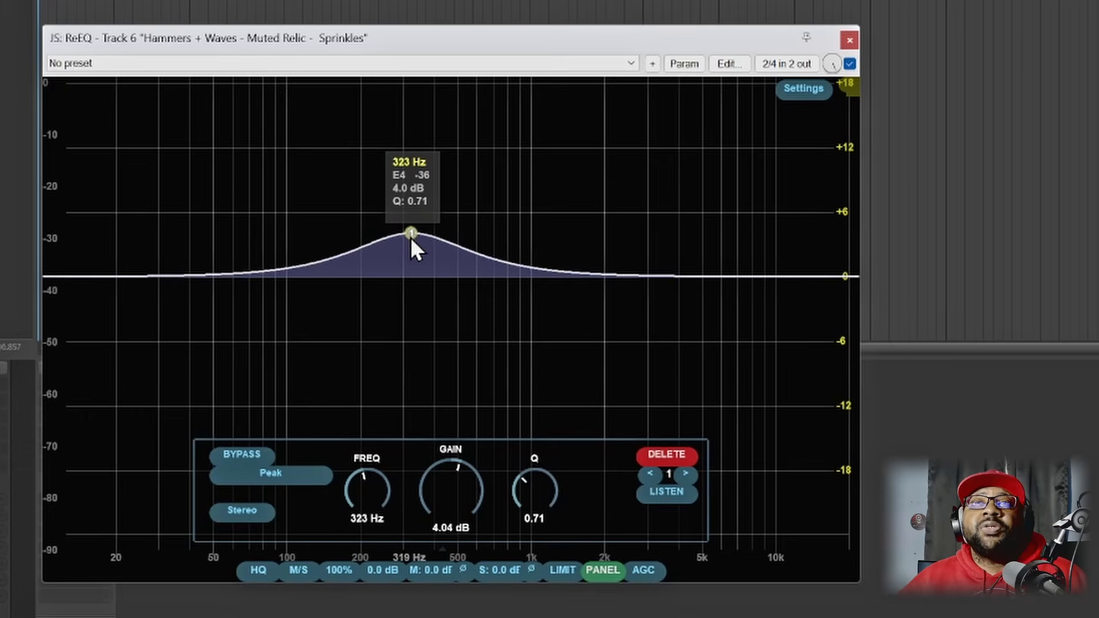
- Narrow and widen the peak node's Q between about 0.48 and 4.37, leaving it at about 2.71
scroll(412, 237, up, 1)
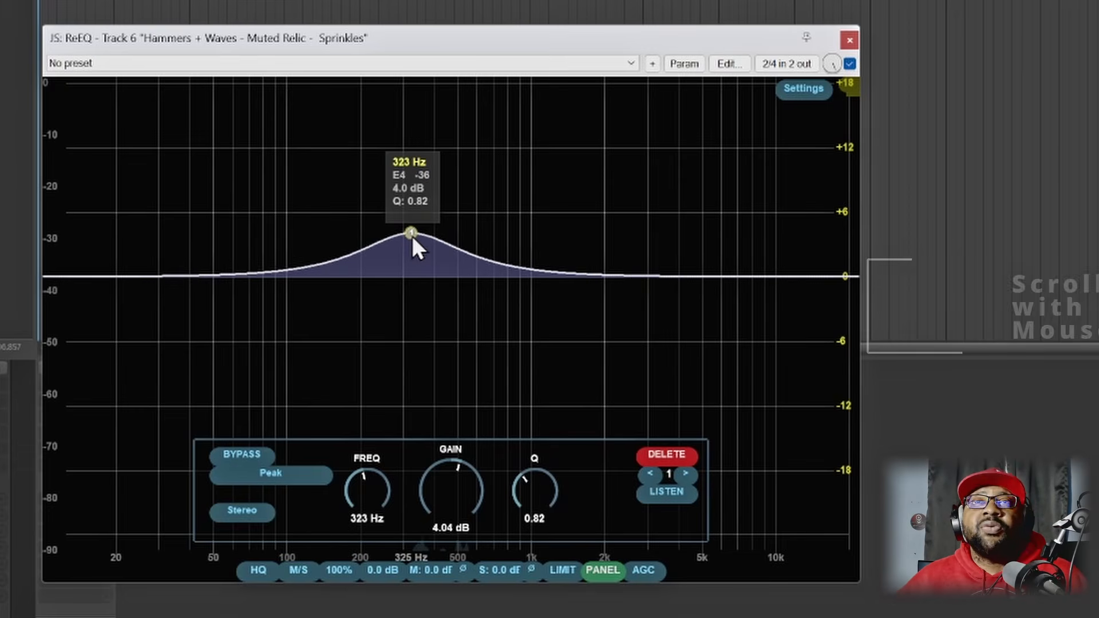
scroll(413, 234, up, 8)
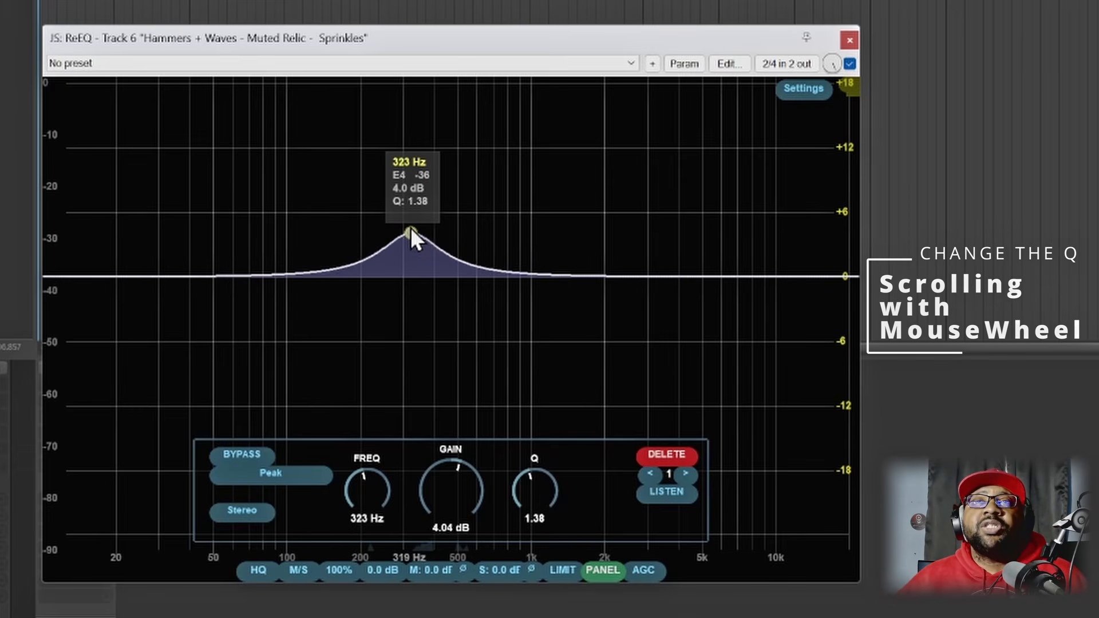
scroll(410, 227, up, 3)
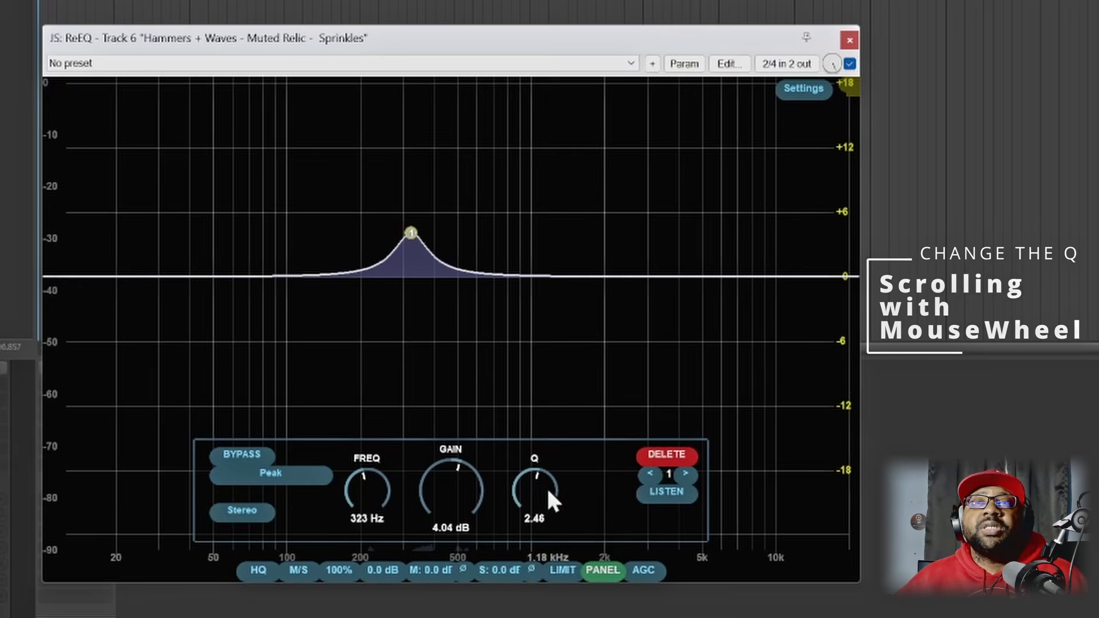
mouse_move(407, 234)
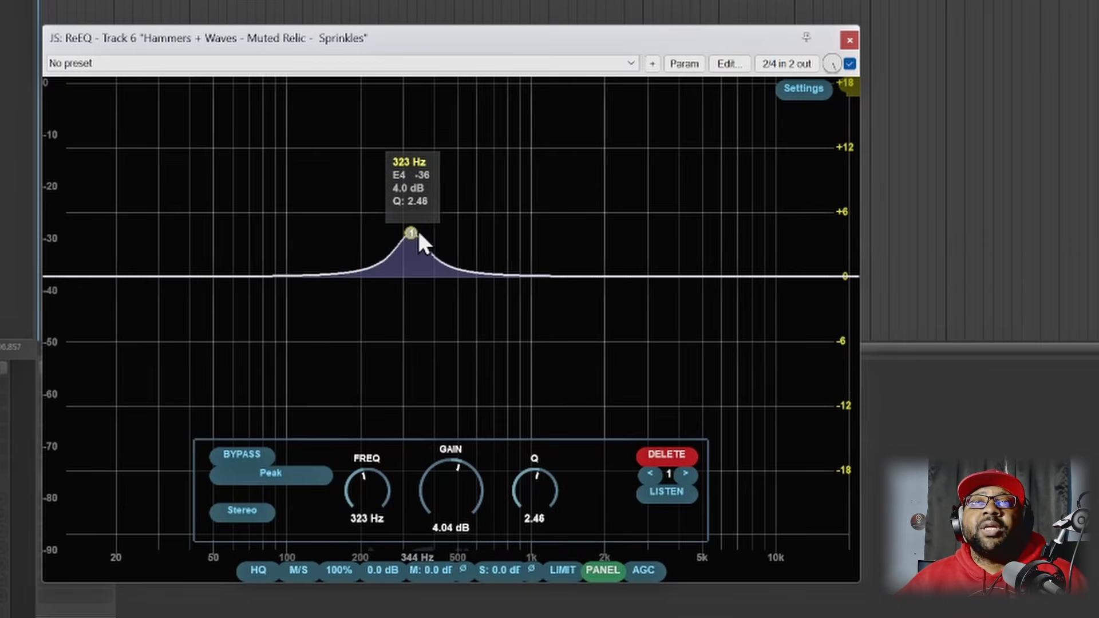
scroll(408, 233, up, 6)
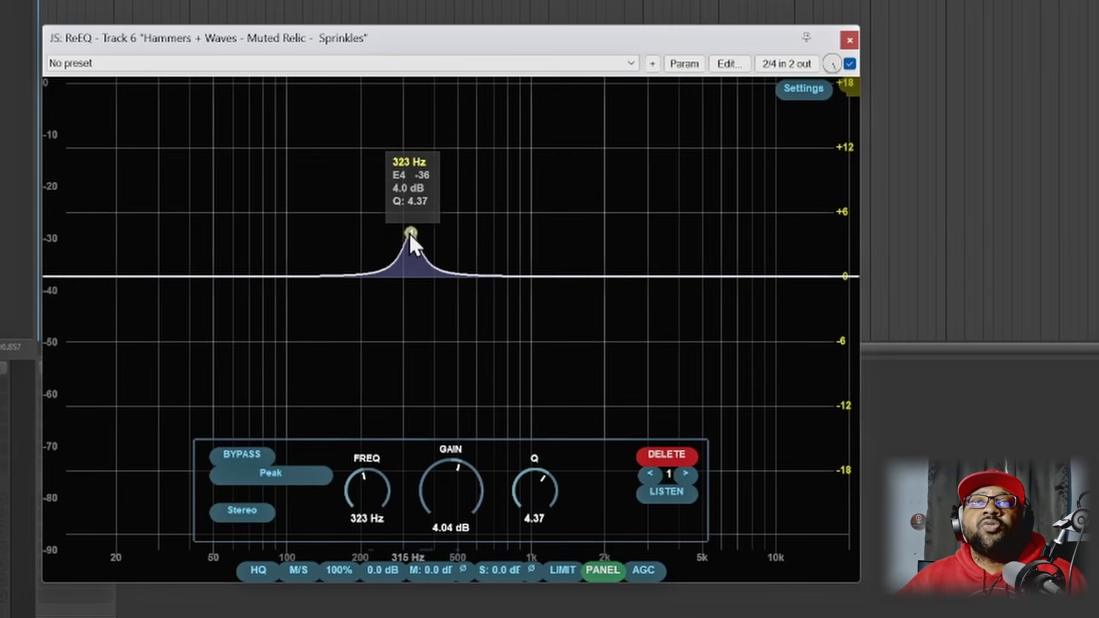
scroll(410, 233, down, 8)
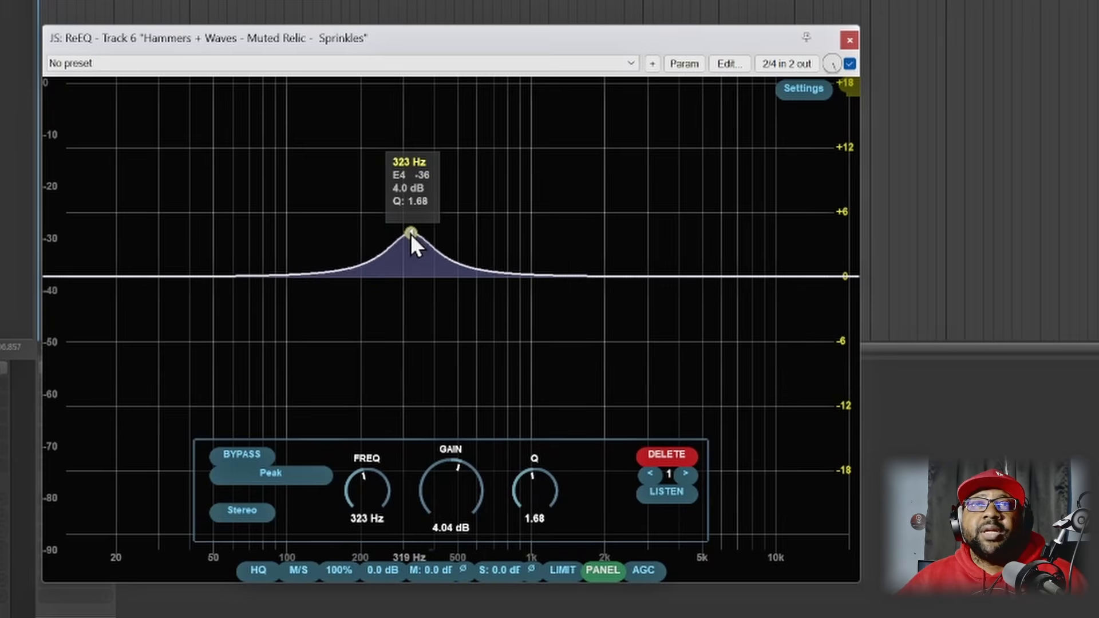
scroll(410, 235, down, 2)
scroll(412, 226, up, 6)
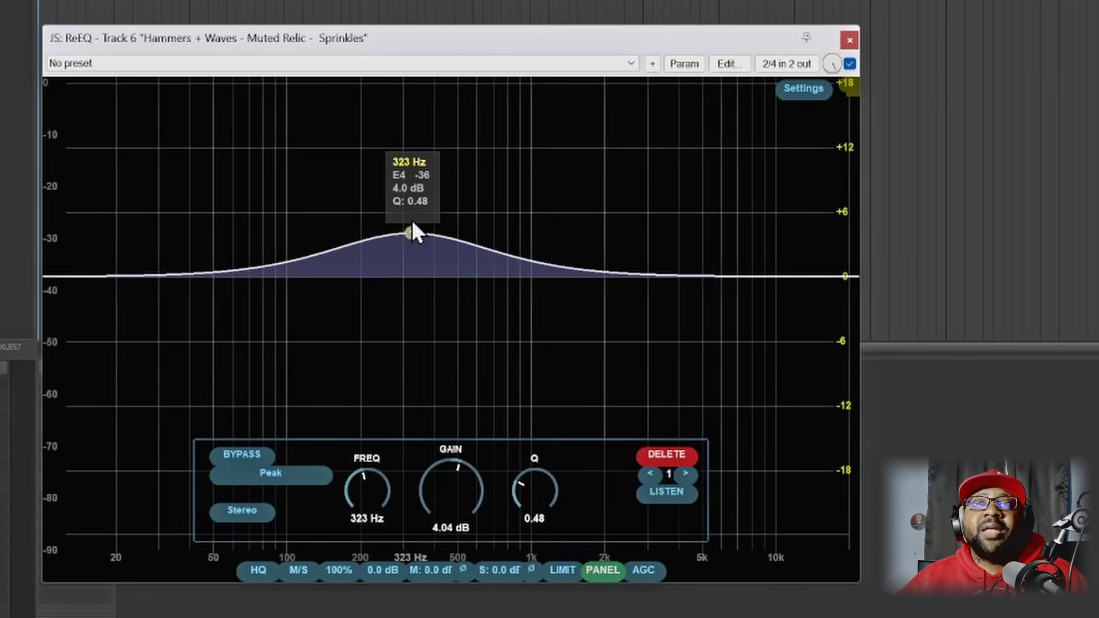
scroll(410, 234, up, 8)
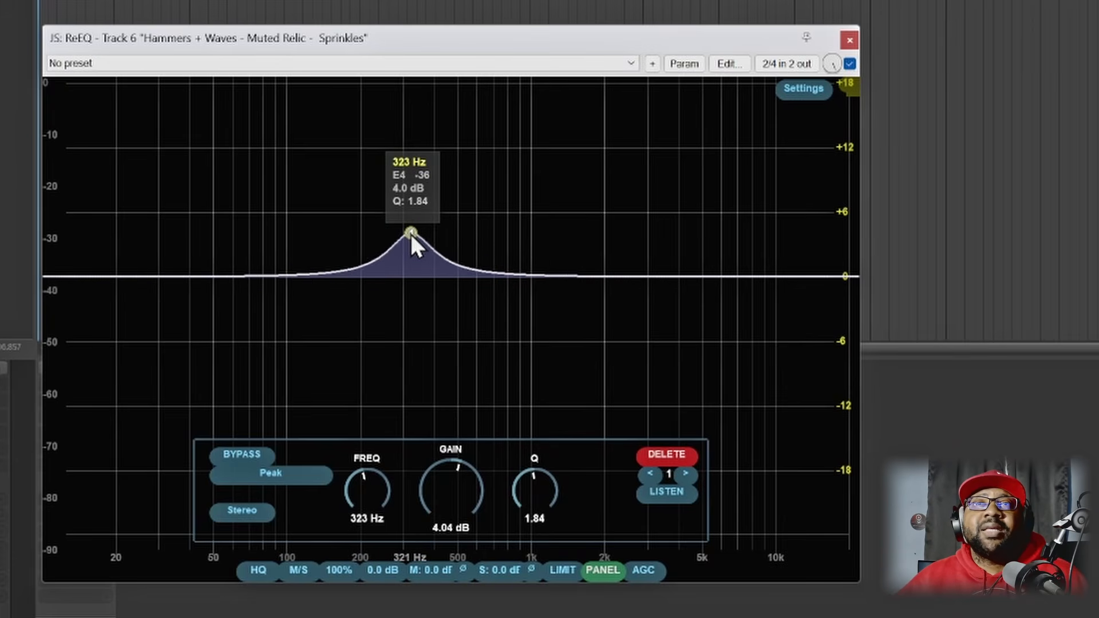
scroll(411, 234, down, 5)
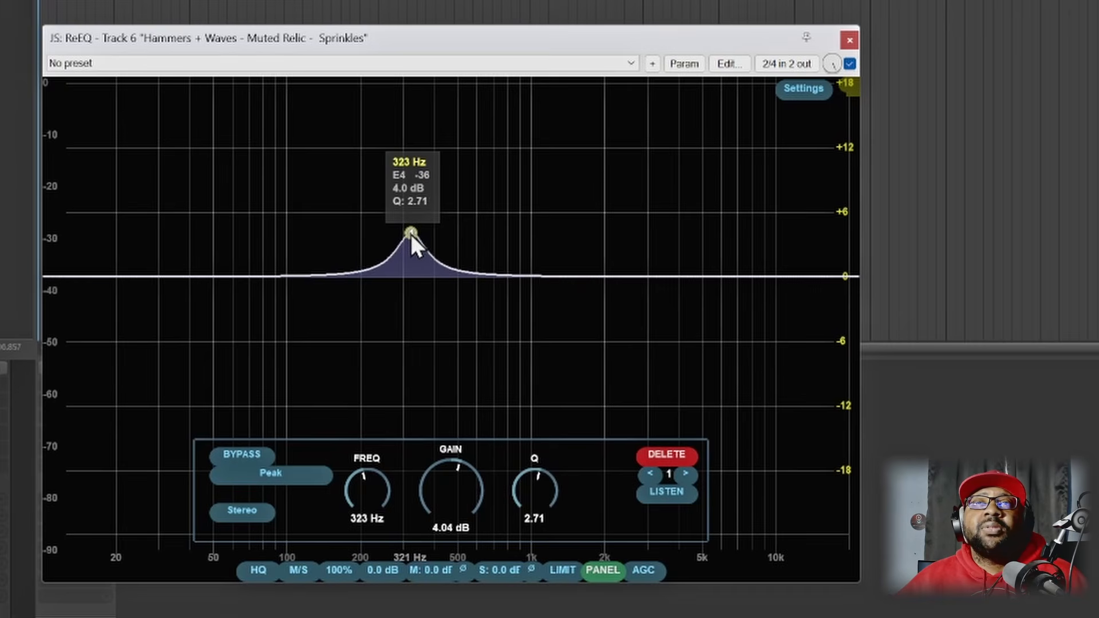
- Widen the peak node to a Q of about 1.52, invert its gain into a cut and invert it back
scroll(410, 233, down, 1)
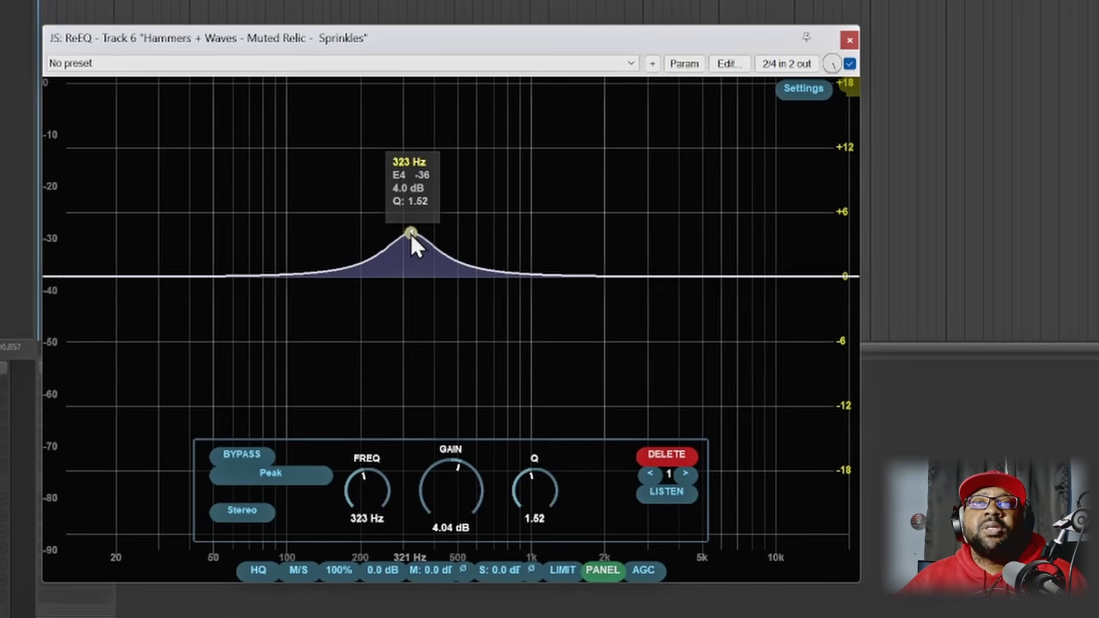
right_click(410, 231)
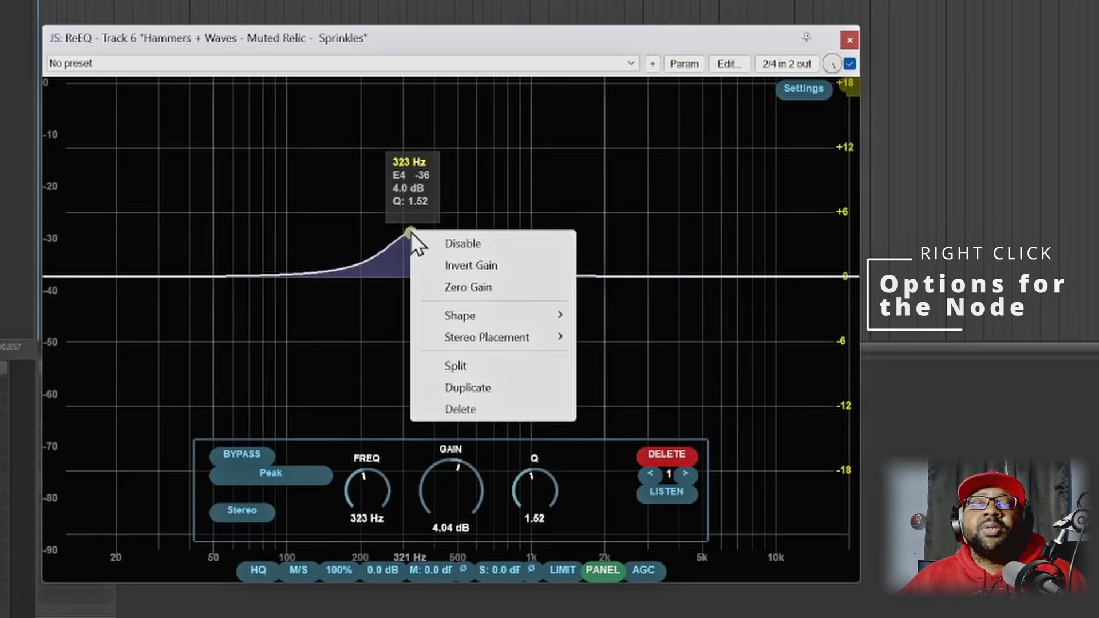
click(475, 266)
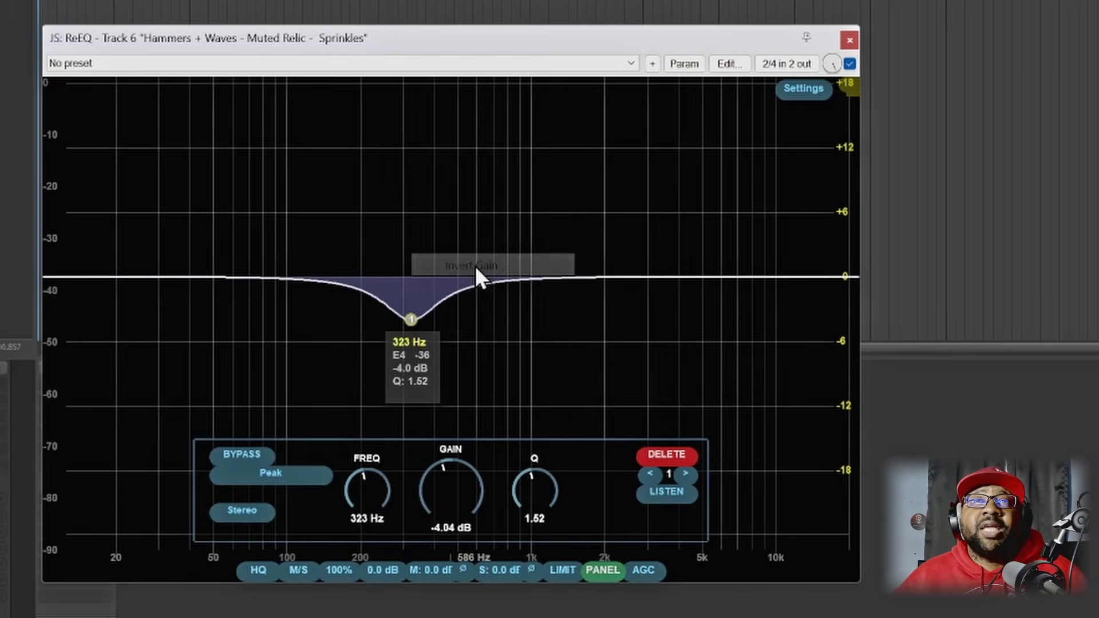
right_click(411, 318)
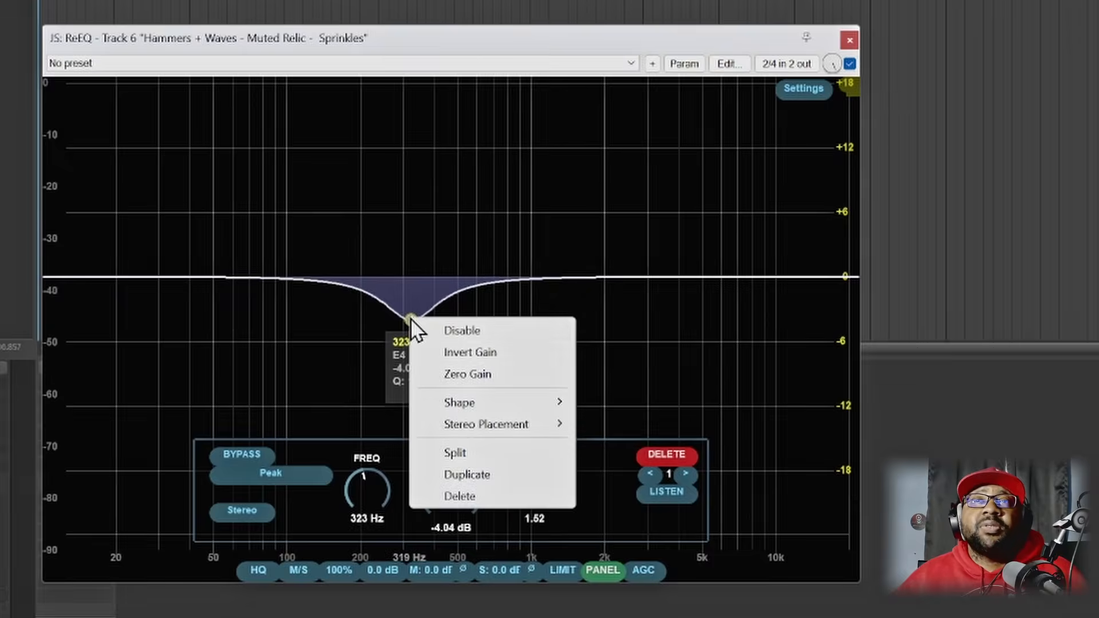
click(482, 352)
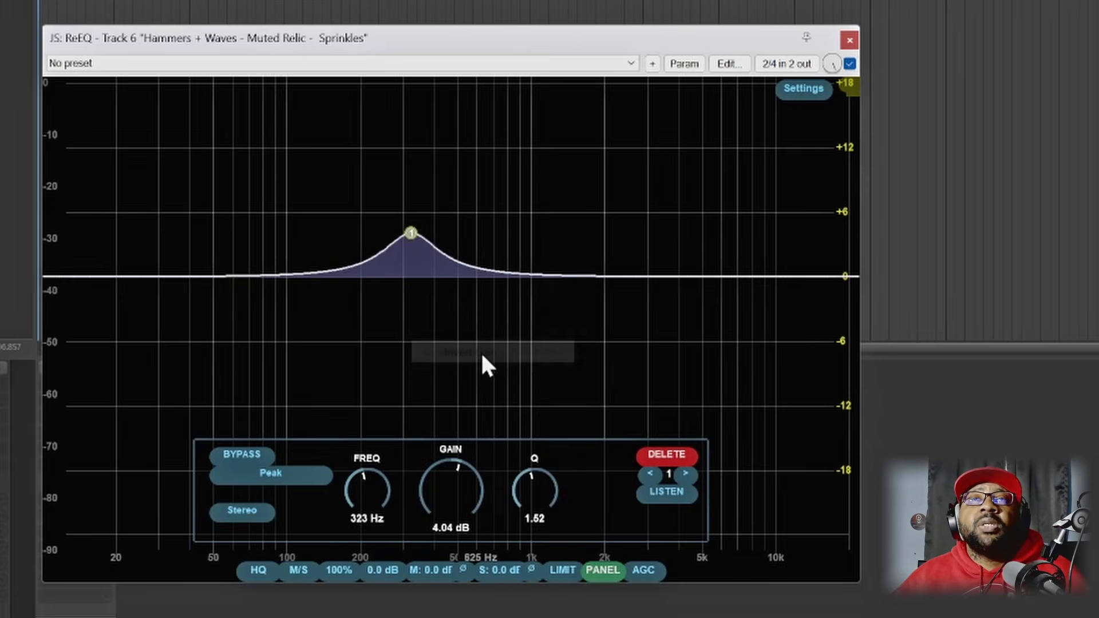
- Change the node's shape to Tilt Shelf and move it to about 298 Hz with about 6 dB gain
right_click(412, 235)
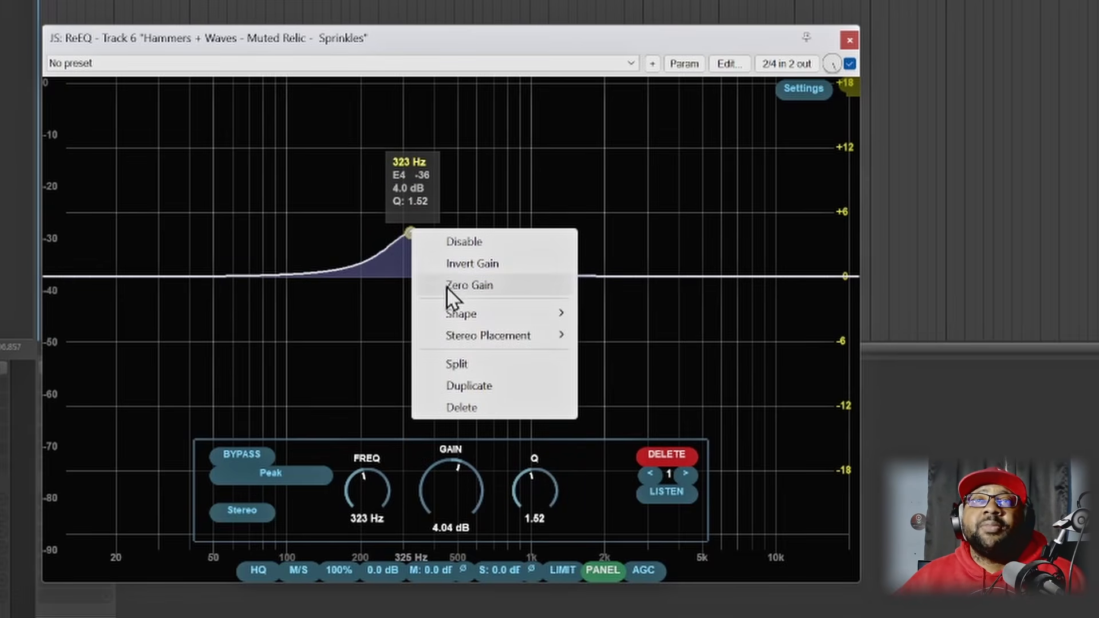
mouse_move(497, 315)
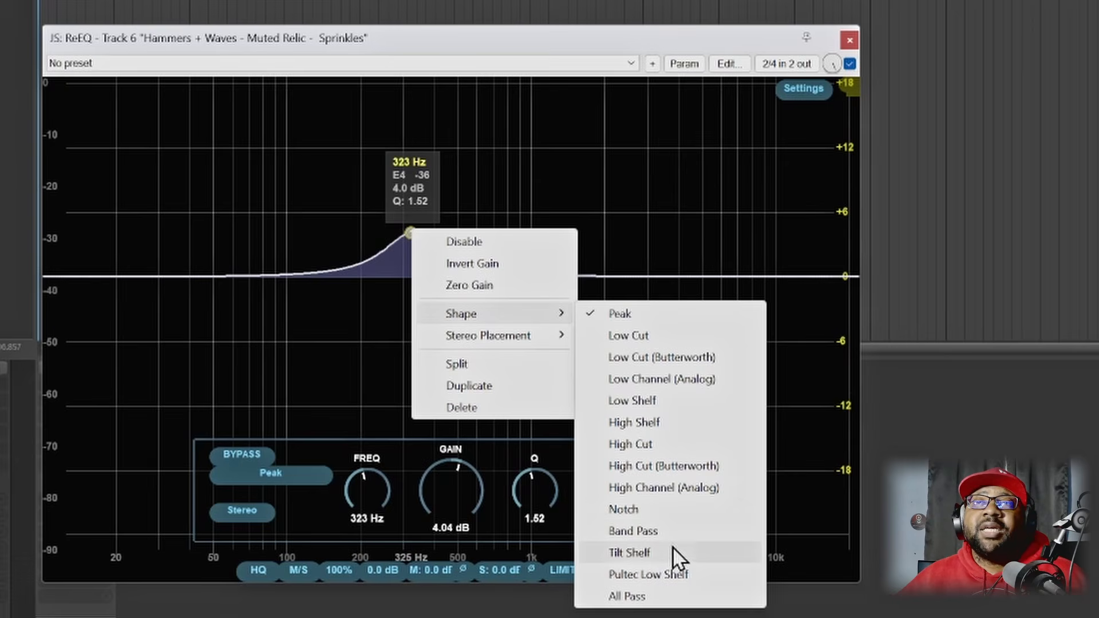
click(634, 553)
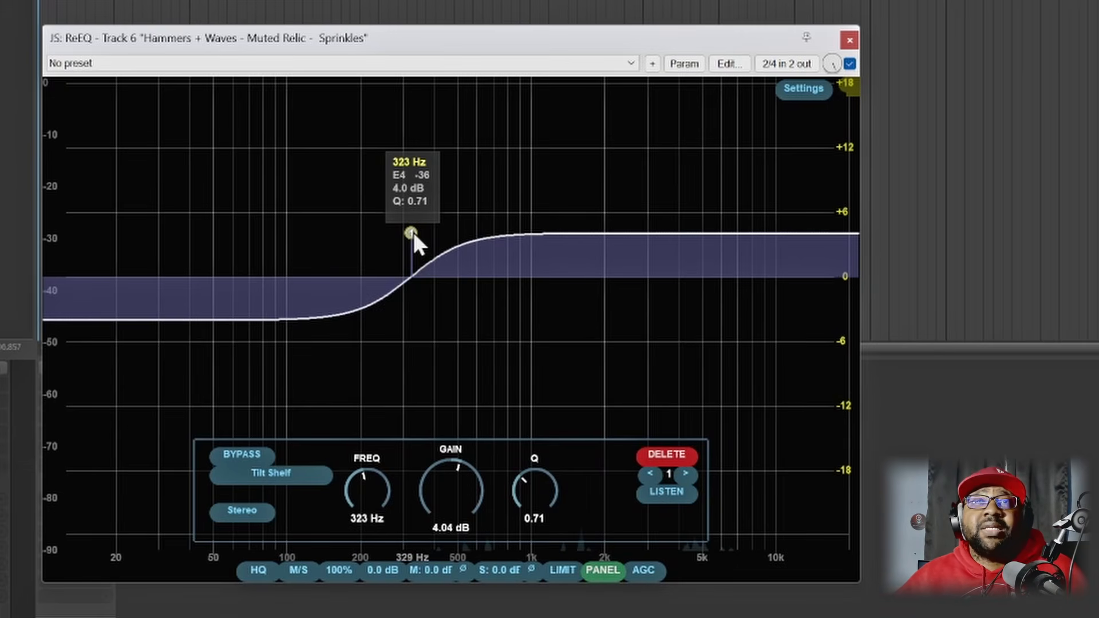
mouse_move(411, 234)
mouse_down()
mouse_move(410, 250)
mouse_move(408, 184)
mouse_move(408, 197)
mouse_move(488, 194)
mouse_move(403, 204)
mouse_move(404, 214)
mouse_up()
- Return the node's shape to Peak and split it into separate mid and side nodes
right_click(403, 212)
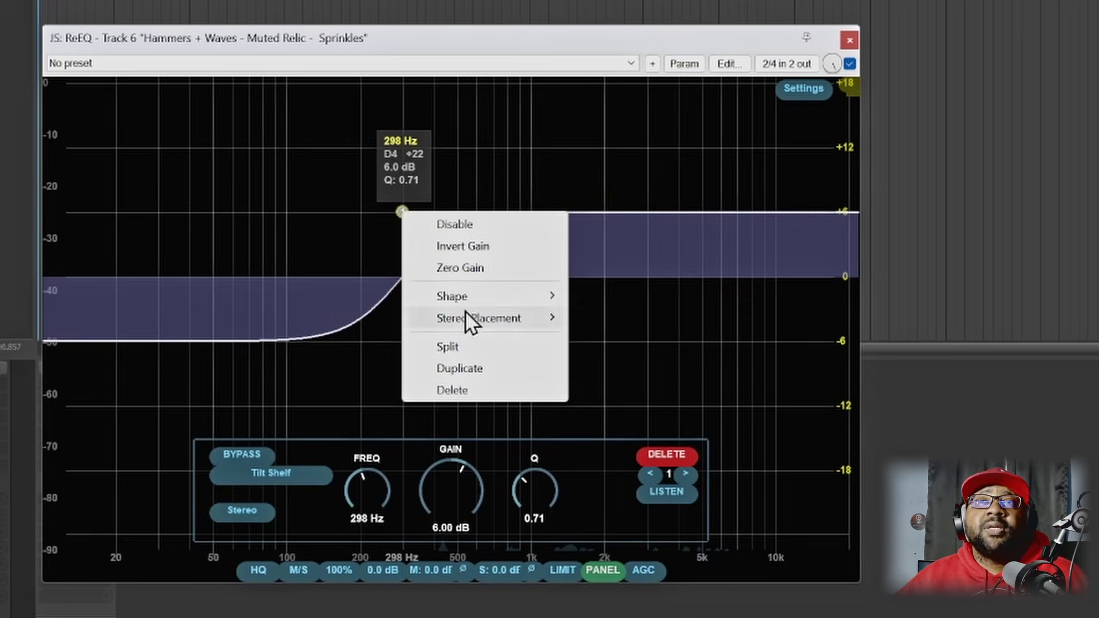
mouse_move(525, 296)
click(608, 296)
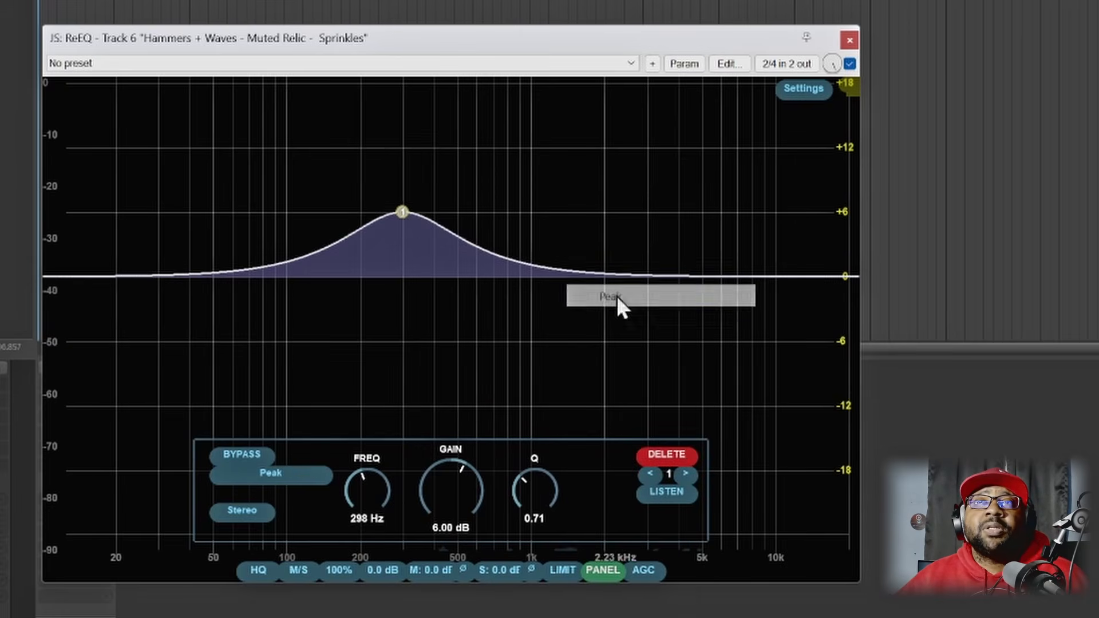
right_click(400, 211)
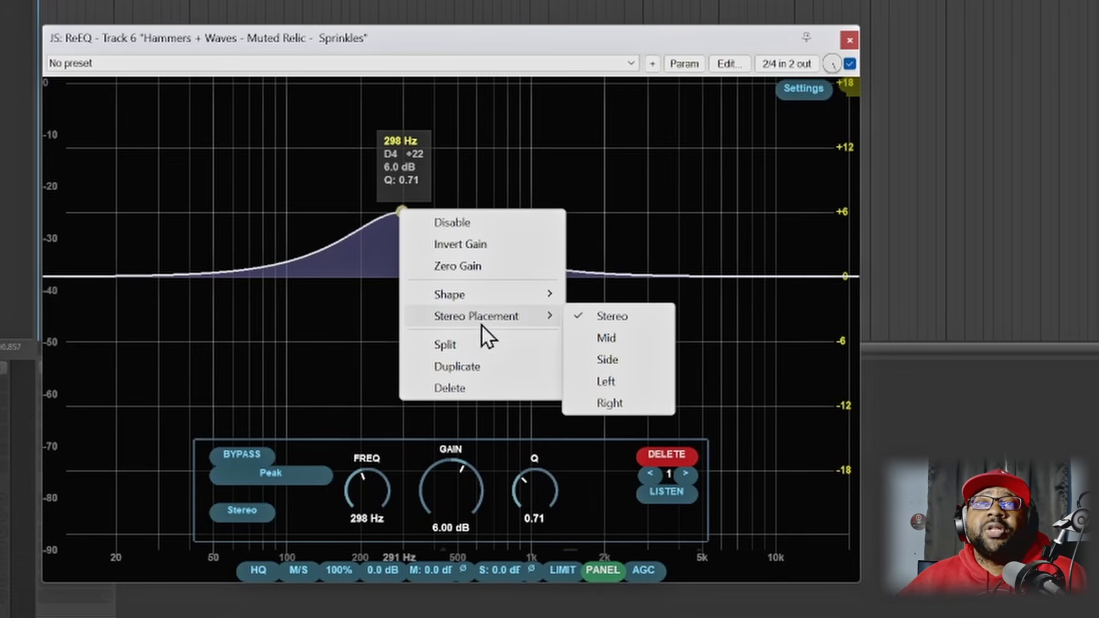
click(448, 345)
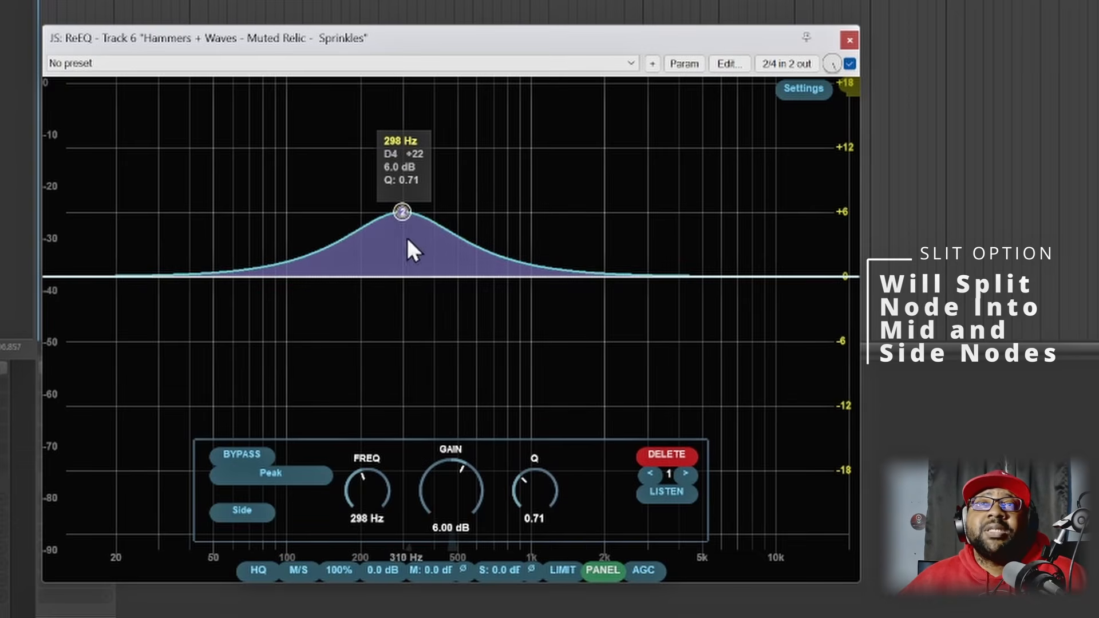
- Move the side node to about 202 Hz at about -2 dB and the mid node to about 344 Hz at about 5 dB
drag(402, 211, 335, 214)
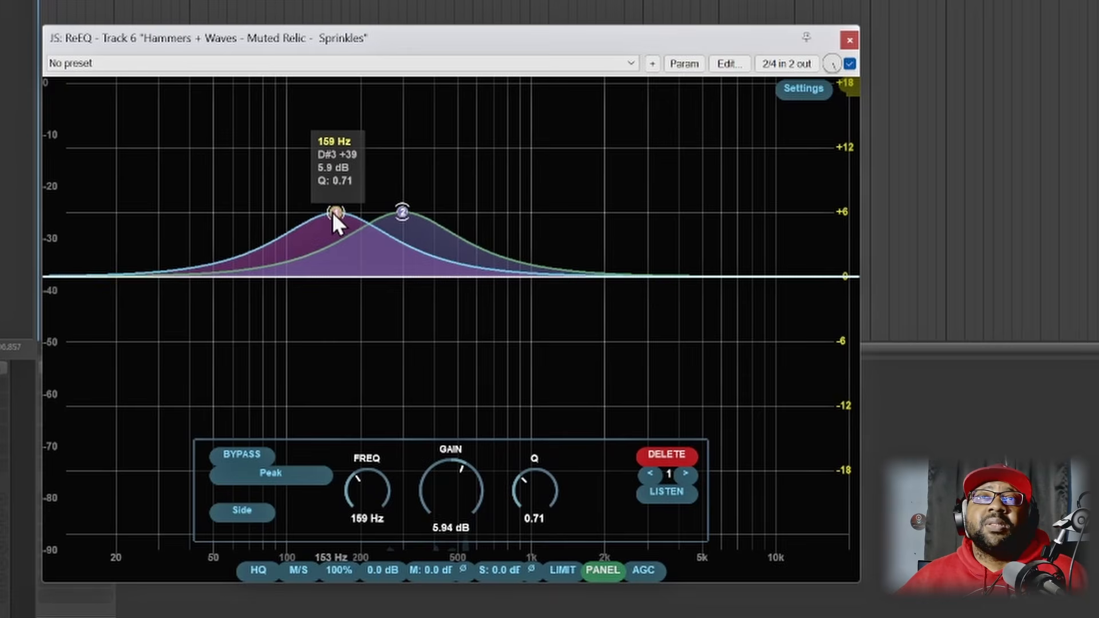
drag(336, 213, 301, 234)
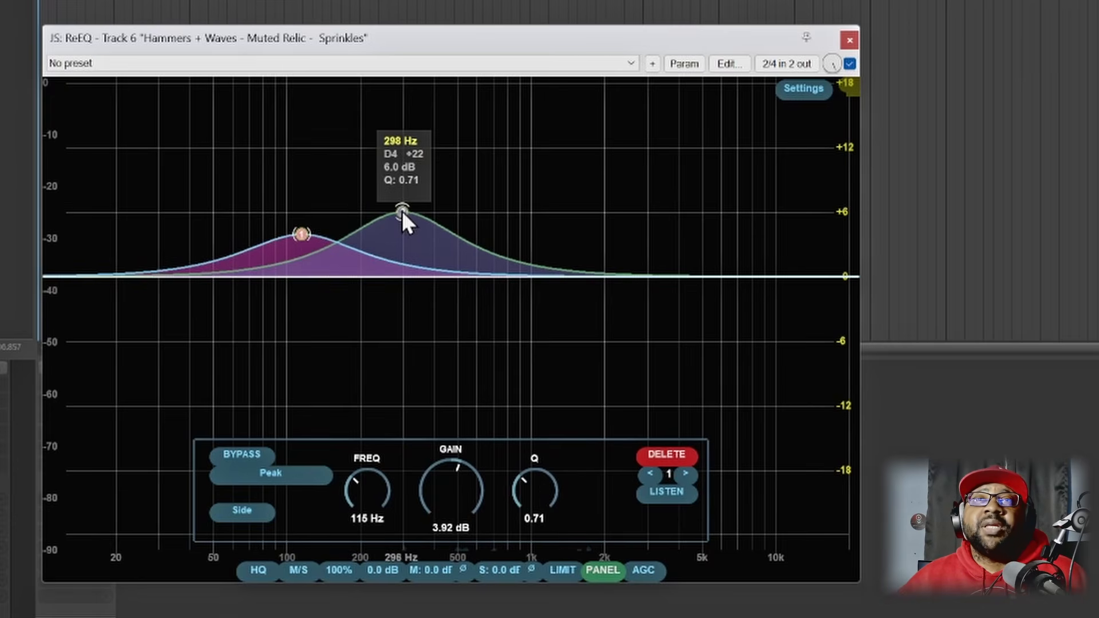
mouse_move(401, 214)
mouse_down()
mouse_move(401, 325)
mouse_move(422, 332)
mouse_move(435, 223)
mouse_move(443, 227)
mouse_move(418, 225)
mouse_up()
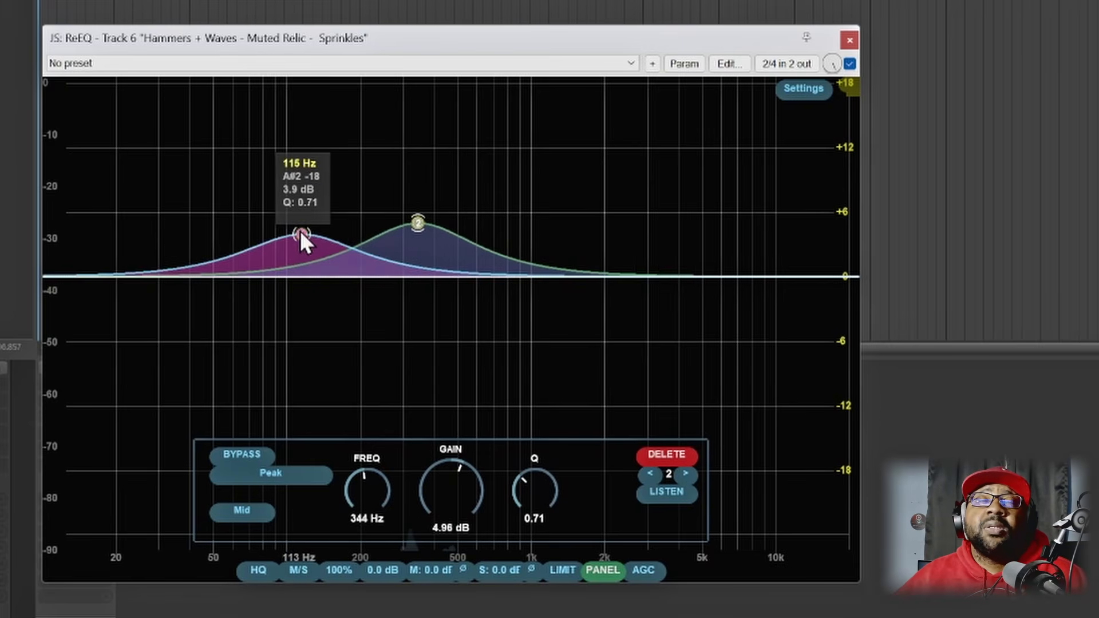
drag(301, 234, 360, 299)
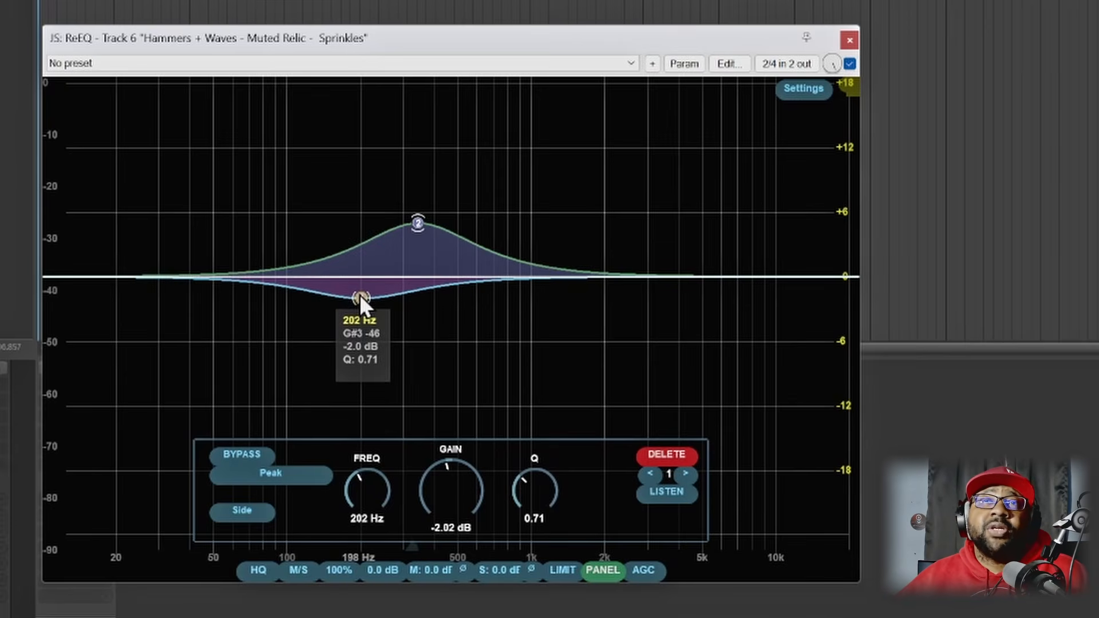
- Delete the side node and set the remaining node's stereo placement to Stereo
right_click(360, 296)
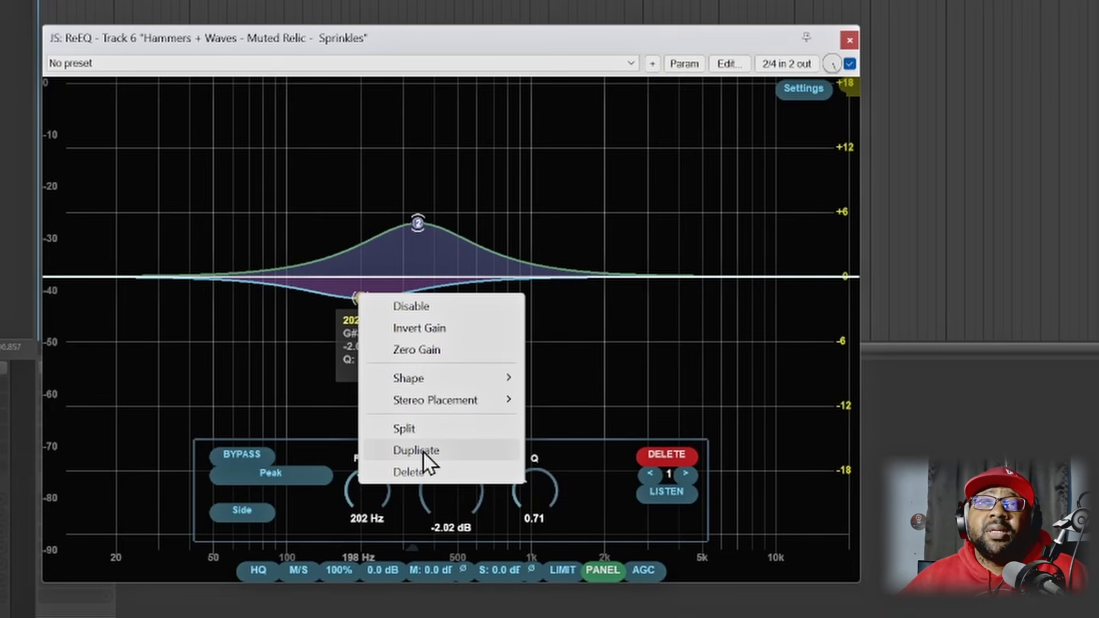
click(416, 474)
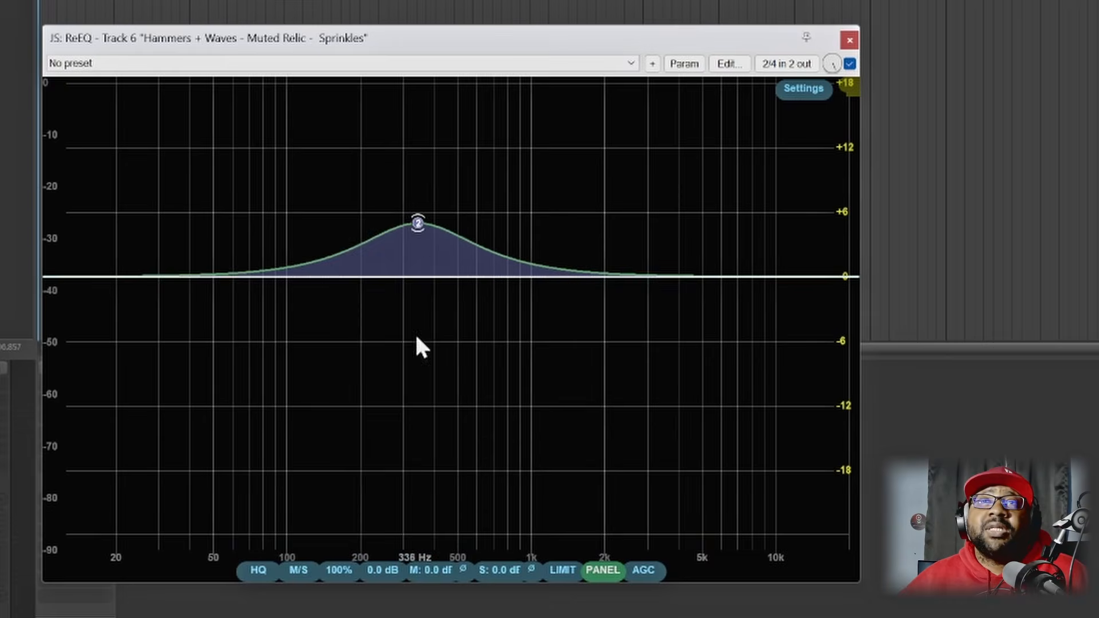
right_click(417, 222)
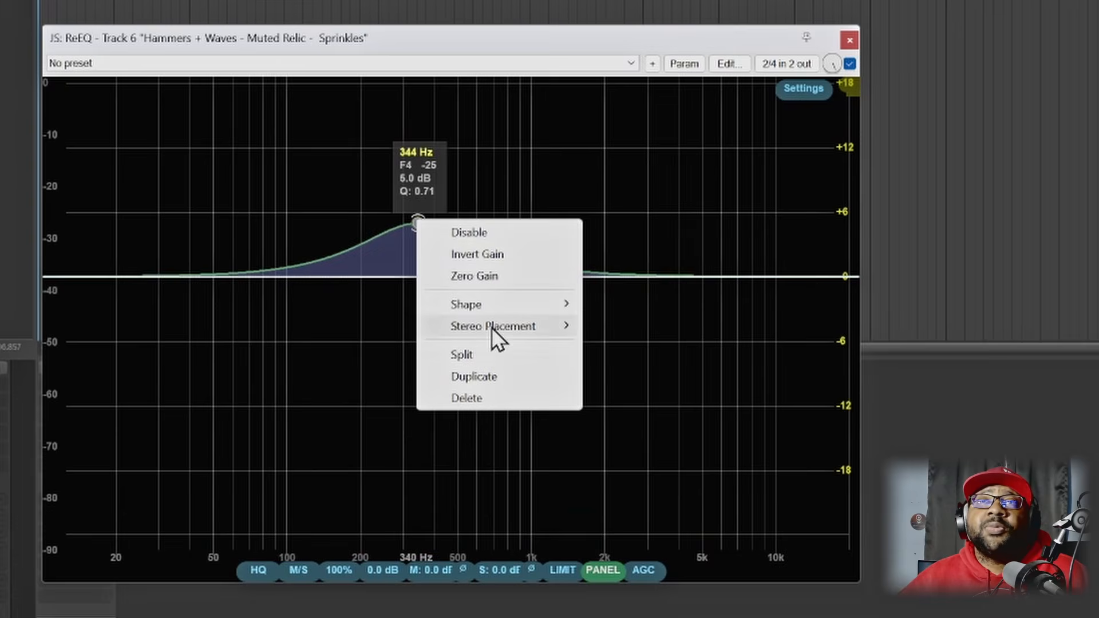
mouse_move(519, 325)
click(632, 327)
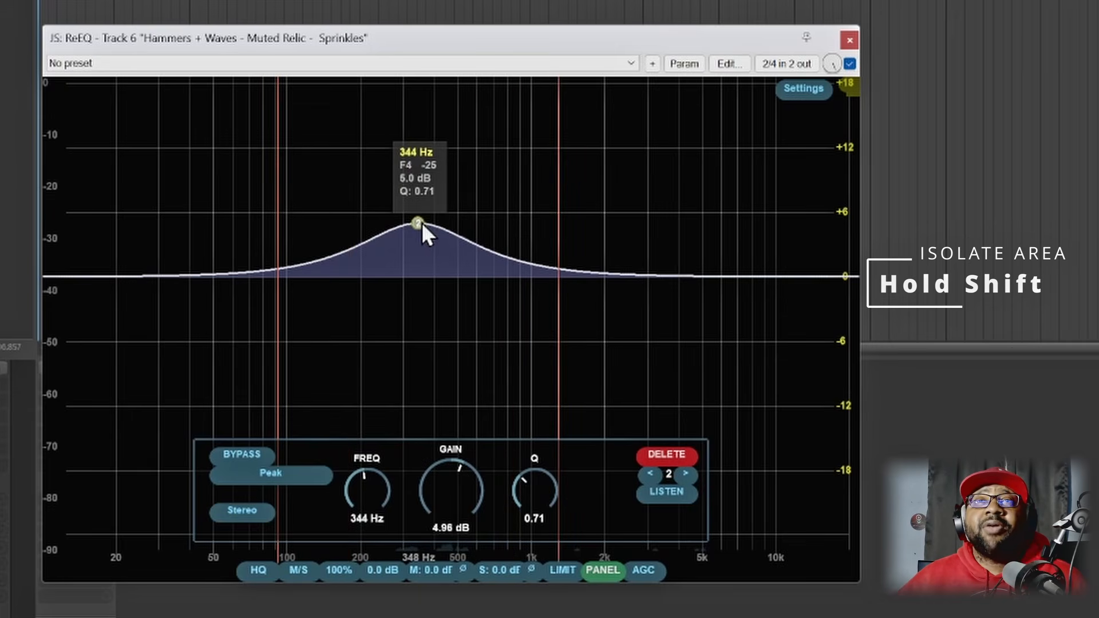
- Isolate the node's band while narrowing its Q to about 1.84 and moving it to about 355 Hz with about 2.4 dB gain
drag(422, 225, 444, 243)
scroll(444, 243, up, 1)
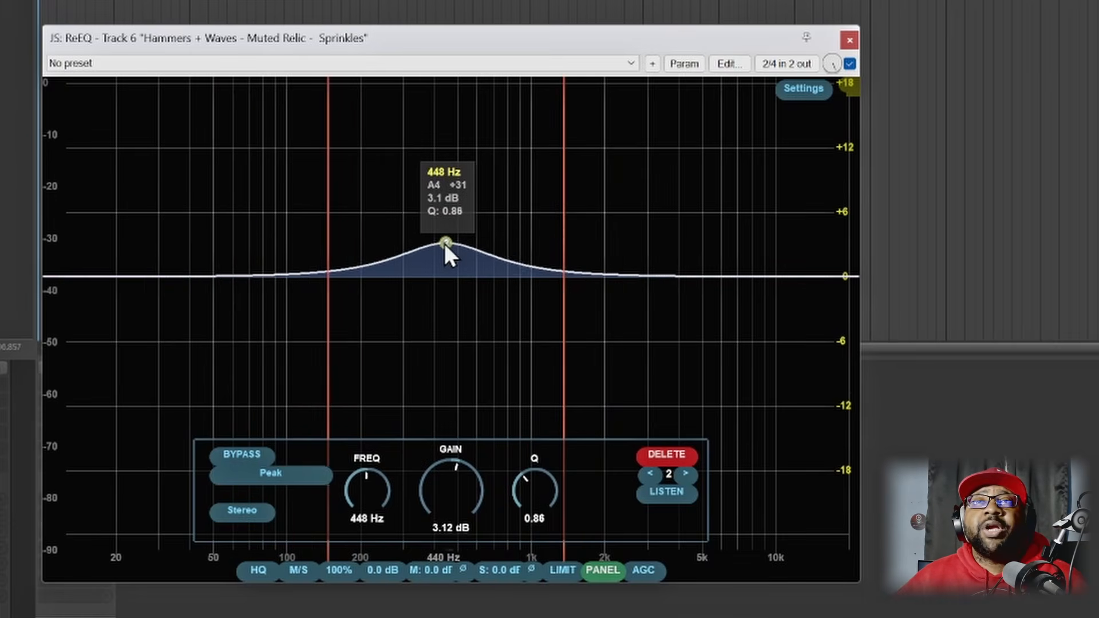
scroll(444, 243, up, 4)
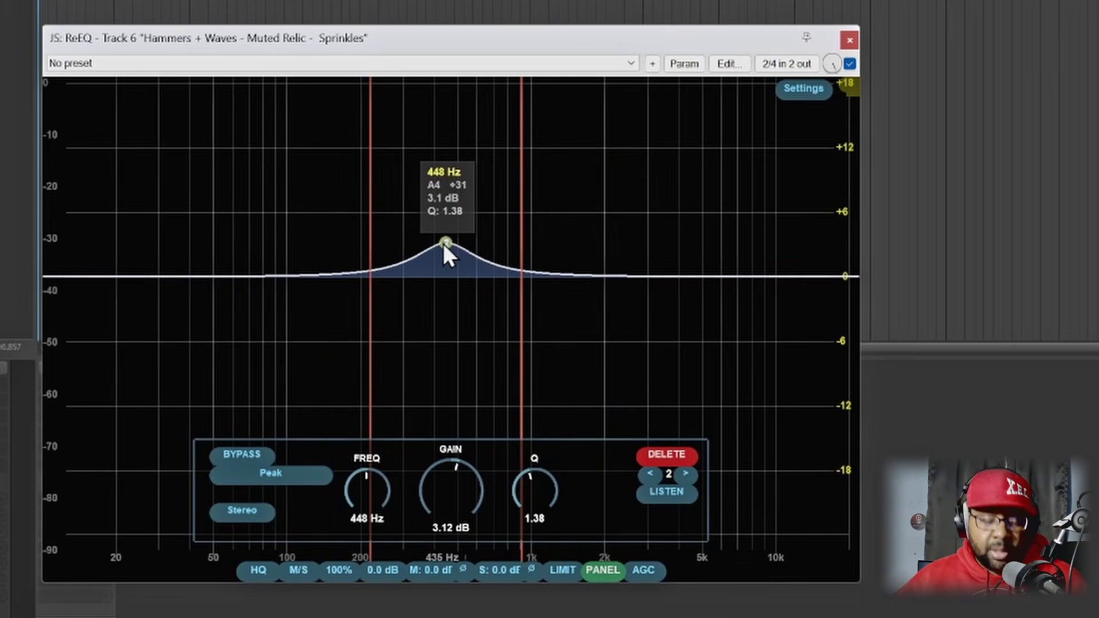
scroll(443, 243, up, 3)
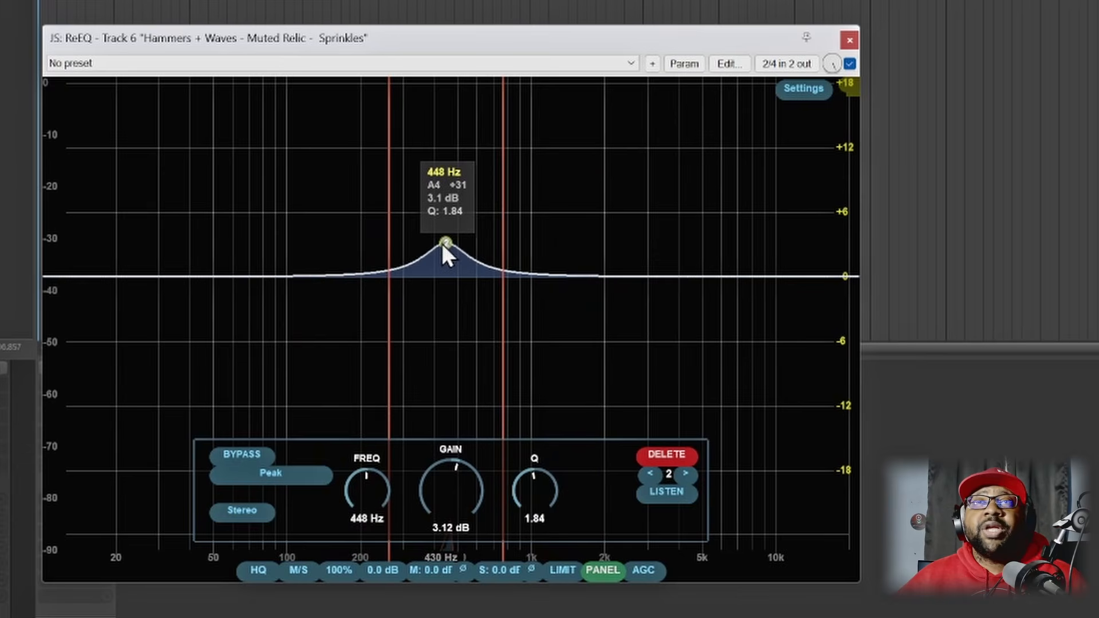
drag(445, 242, 421, 249)
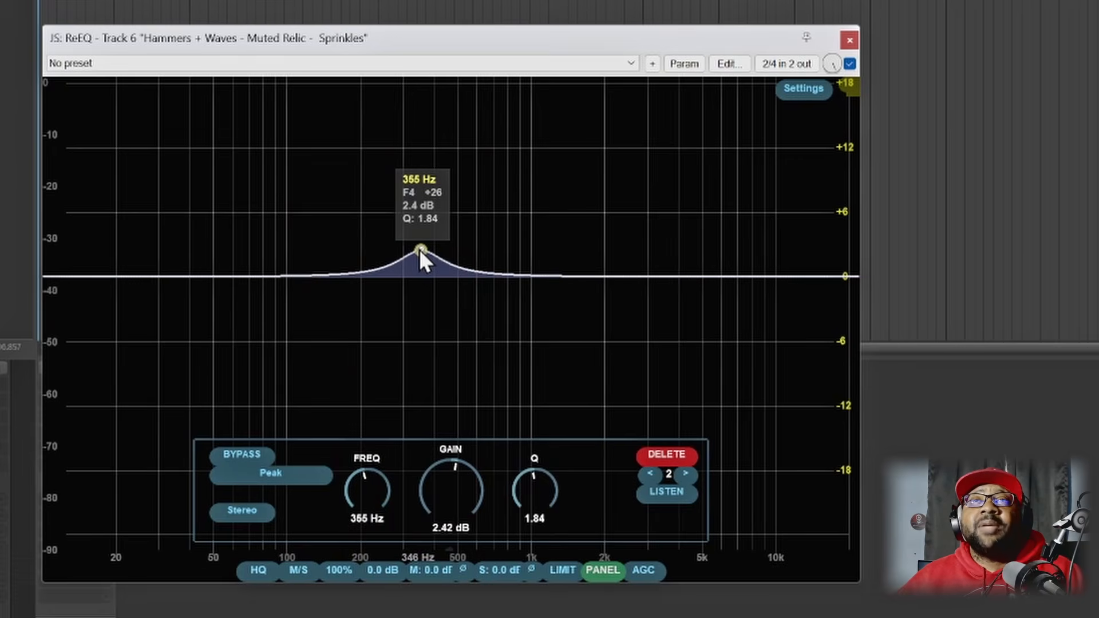
- Play the track and sweep the node with its band isolated, leaving it at about 312 Hz with about 4.4 dB gain
key(space)
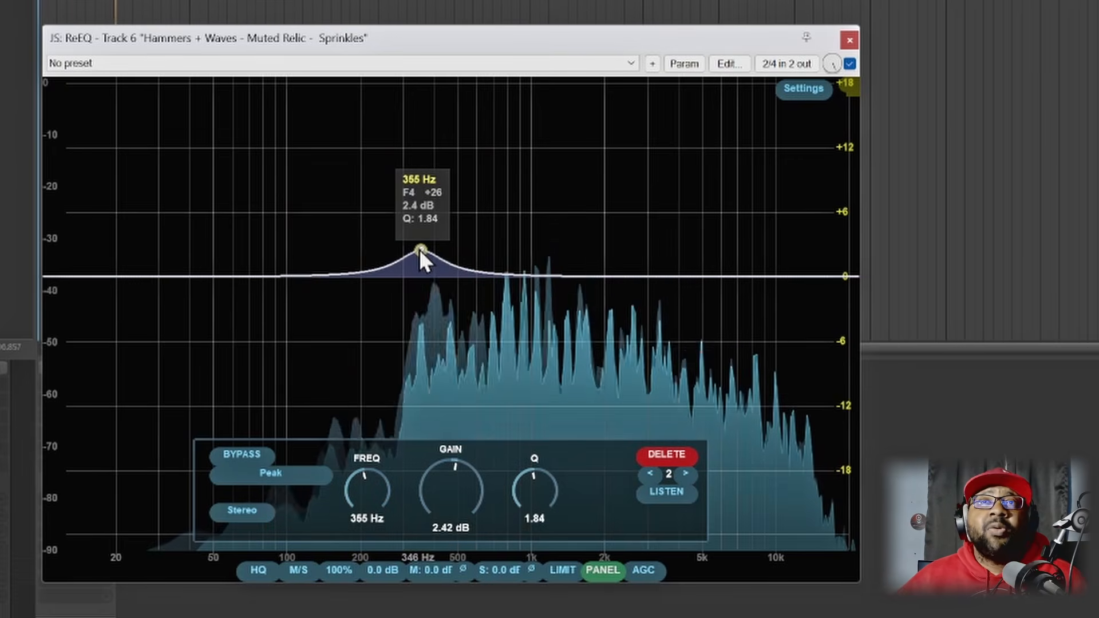
drag(419, 249, 419, 250)
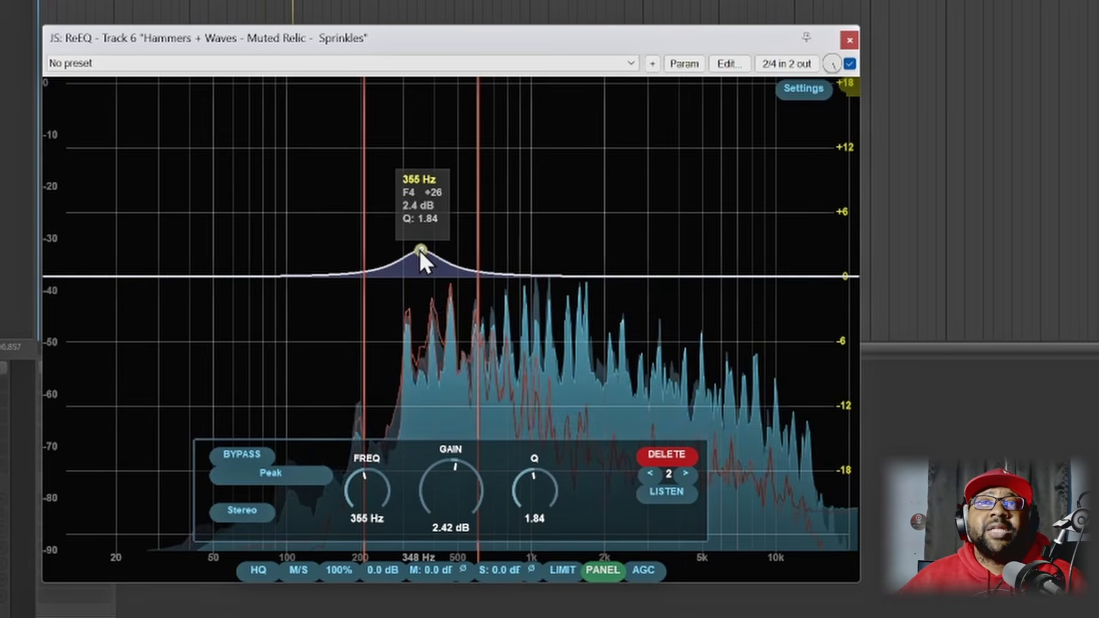
drag(420, 250, 381, 349)
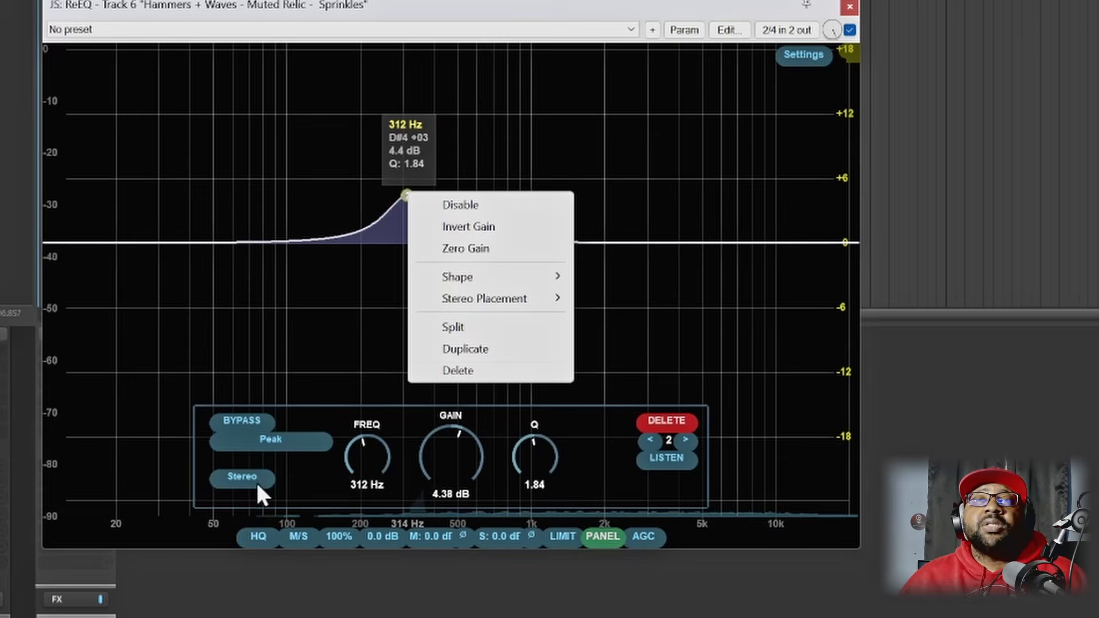
click(466, 5)
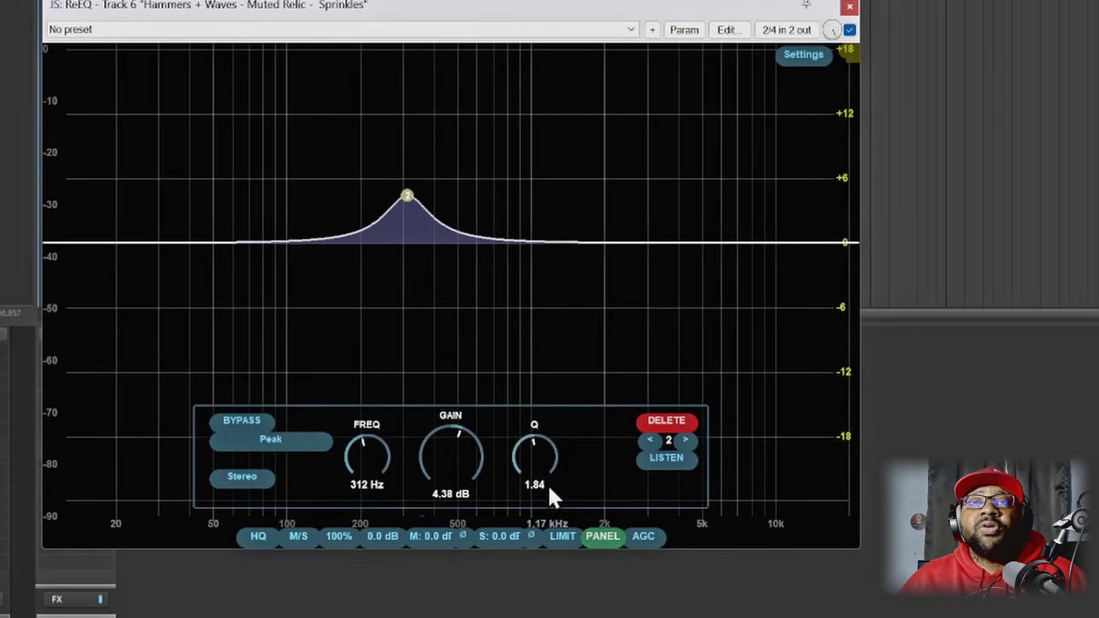
- Hide the node control panel, move the node to about 299 Hz with about 3.4 dB gain, and show the panel again
click(606, 537)
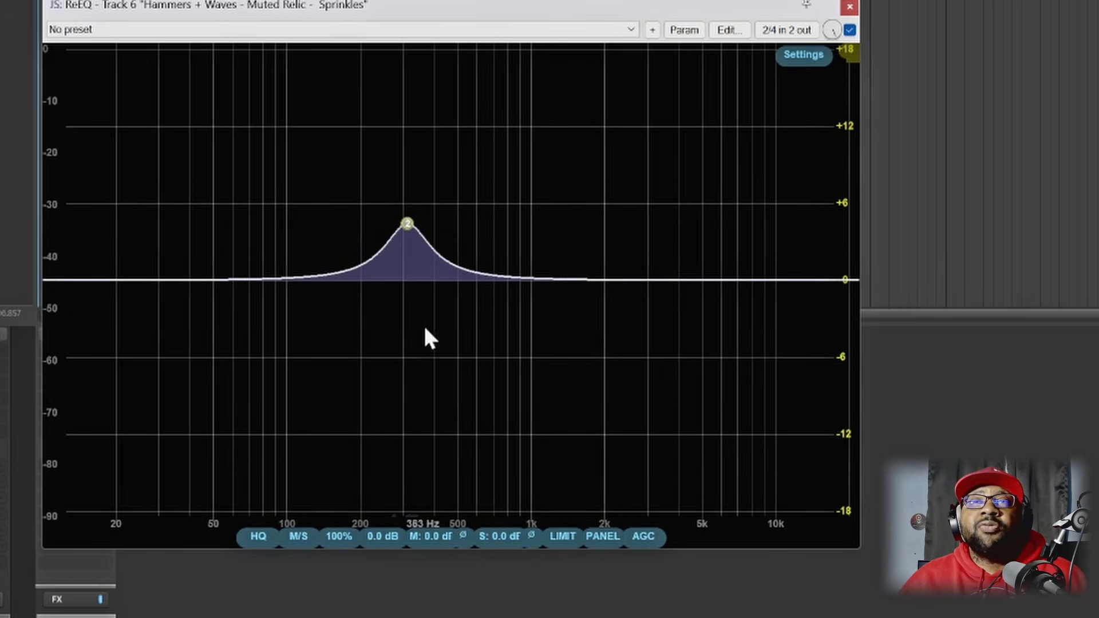
mouse_move(411, 228)
mouse_down()
mouse_move(417, 310)
mouse_move(417, 202)
mouse_move(413, 289)
mouse_move(410, 229)
mouse_move(404, 236)
mouse_up()
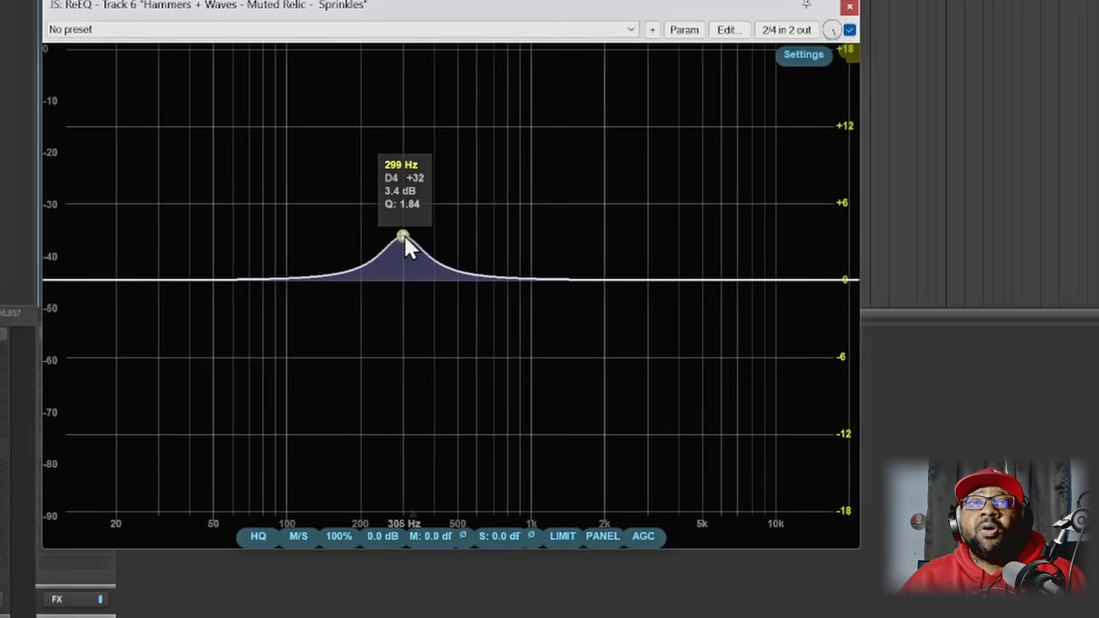
click(600, 536)
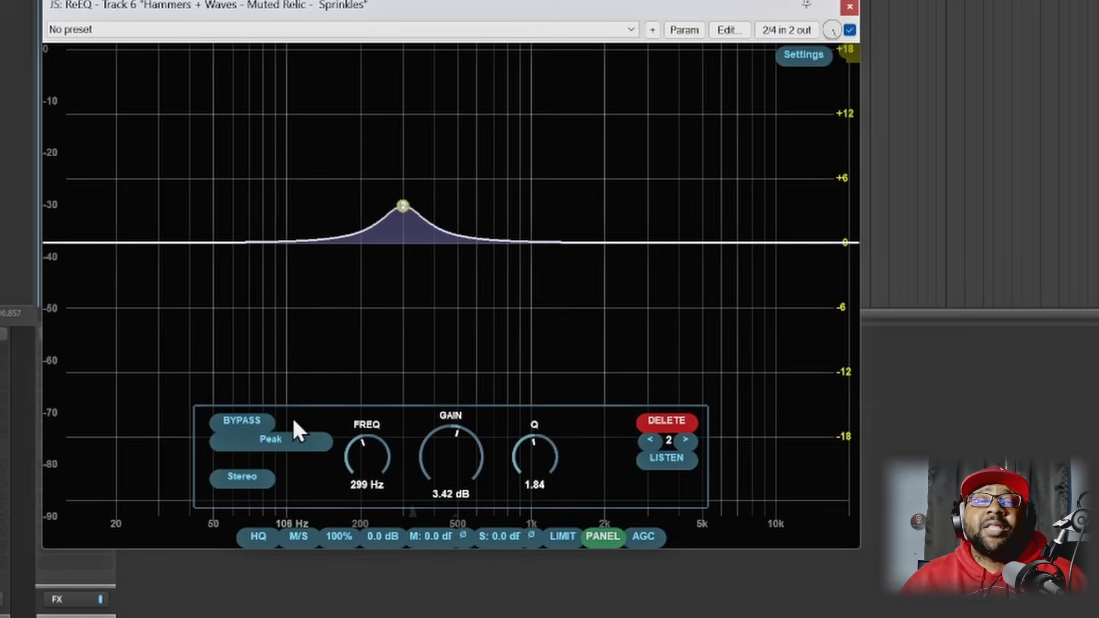
- Bypass the peak node and re-enable it
click(235, 420)
mouse_move(380, 211)
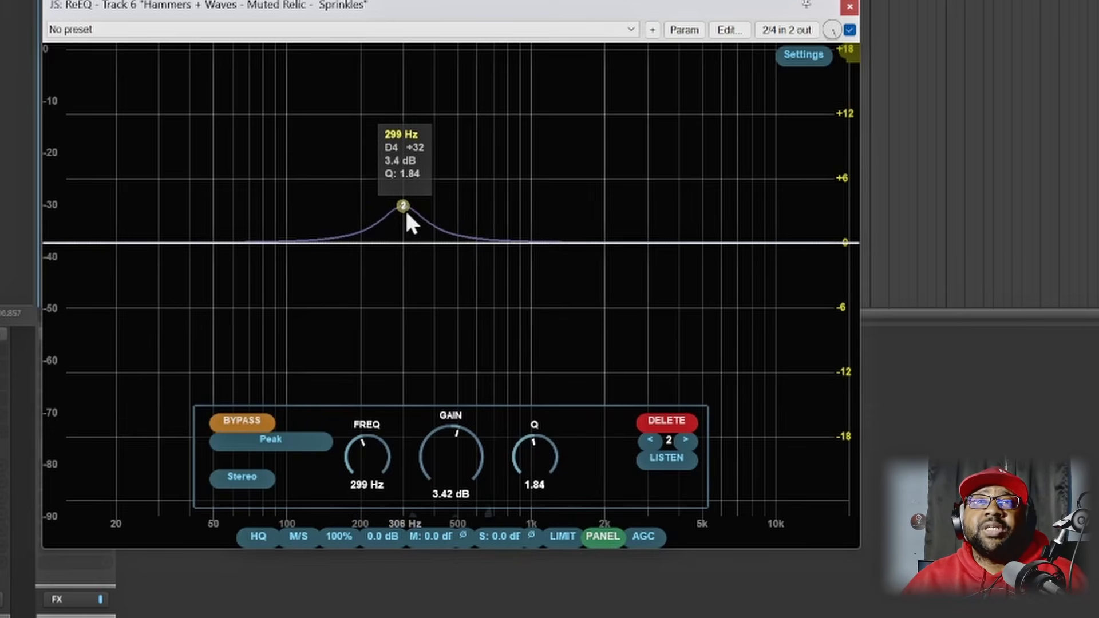
click(243, 421)
- View the filter shape and stereo placement options offered in the node control panel
click(278, 380)
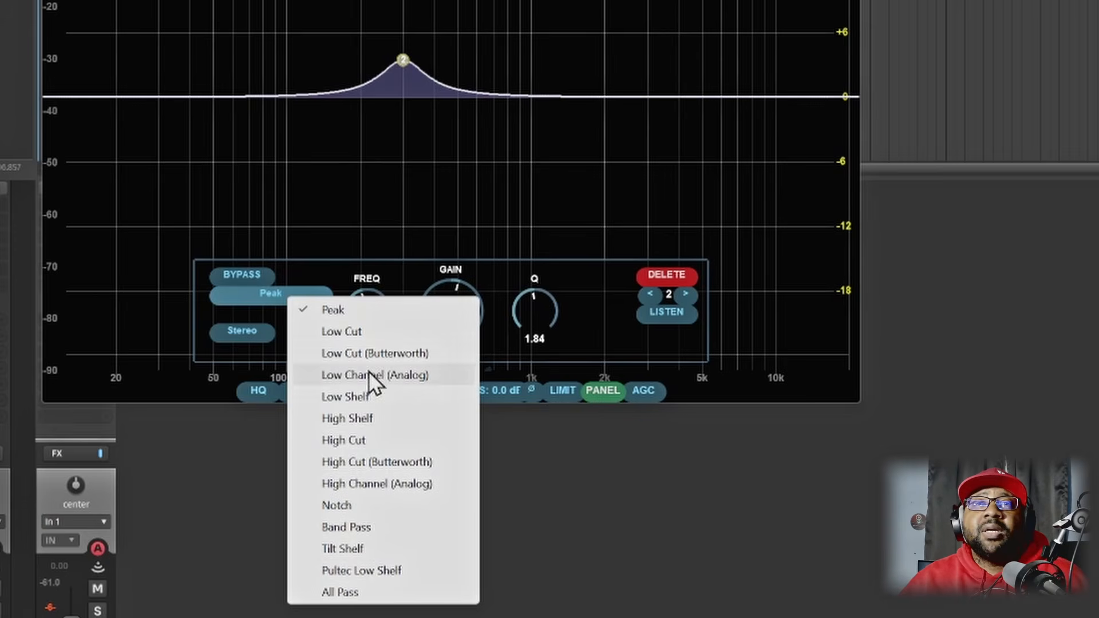
click(268, 330)
click(236, 332)
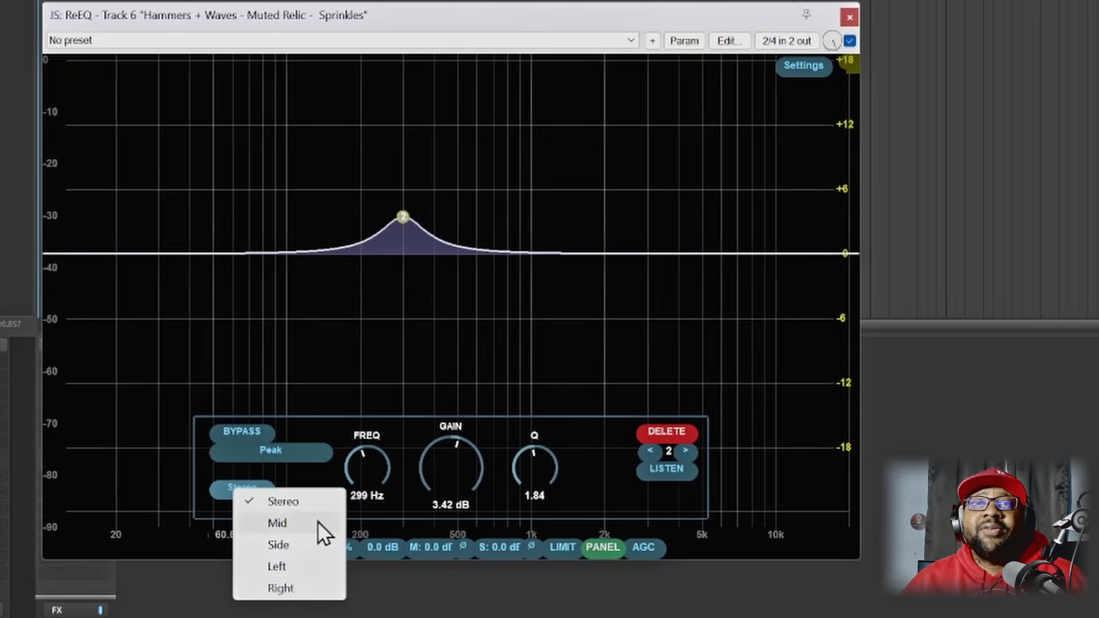
- Set the node's frequency to about 363 Hz and its gain to about -2 dB with the panel knobs
mouse_move(366, 458)
mouse_down()
mouse_move(360, 429)
mouse_move(360, 463)
mouse_move(362, 450)
mouse_up()
mouse_move(449, 451)
mouse_down()
mouse_move(449, 479)
mouse_move(438, 433)
mouse_move(435, 461)
mouse_up()
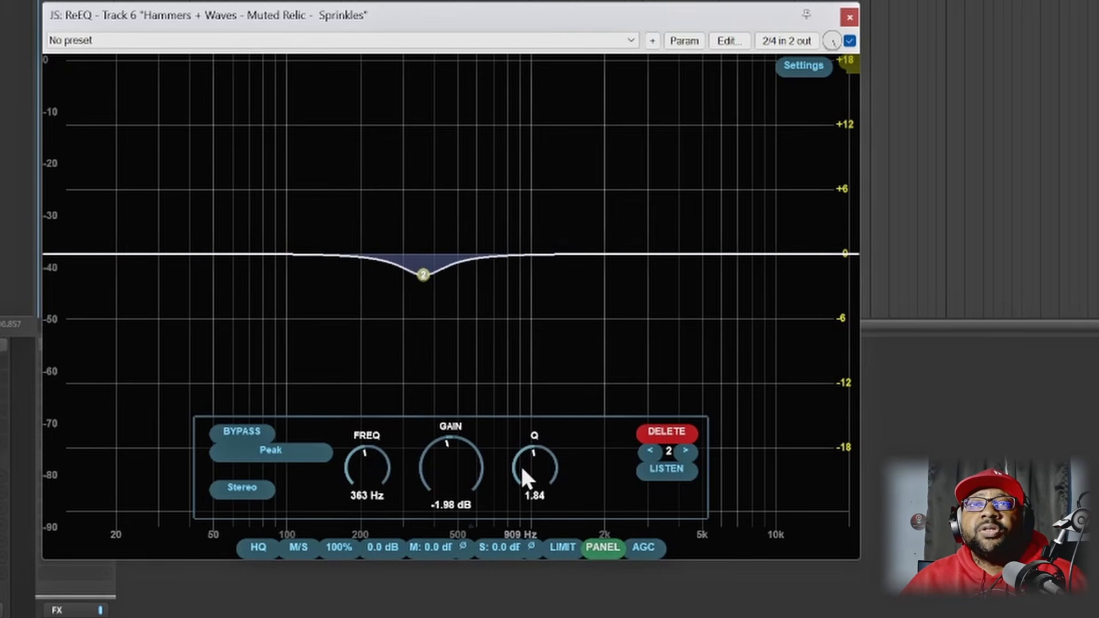
- Audition the peak node in isolation at about 385 Hz, -3 dB and Q 2.27, and delete it
mouse_move(521, 467)
mouse_down()
mouse_move(520, 482)
mouse_move(518, 432)
mouse_move(518, 465)
mouse_up()
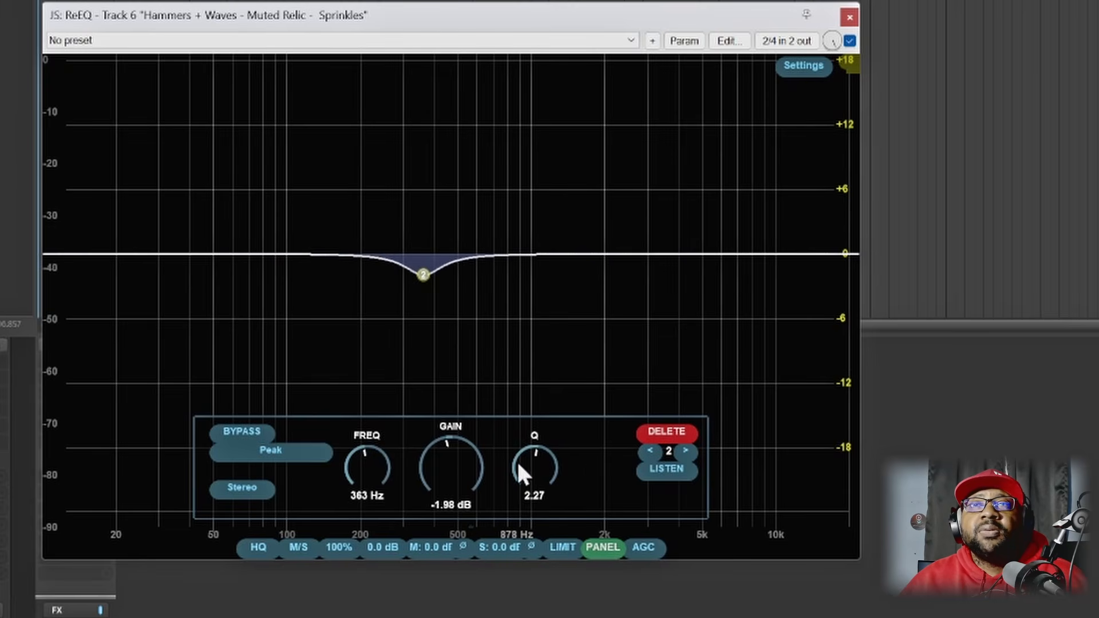
click(668, 470)
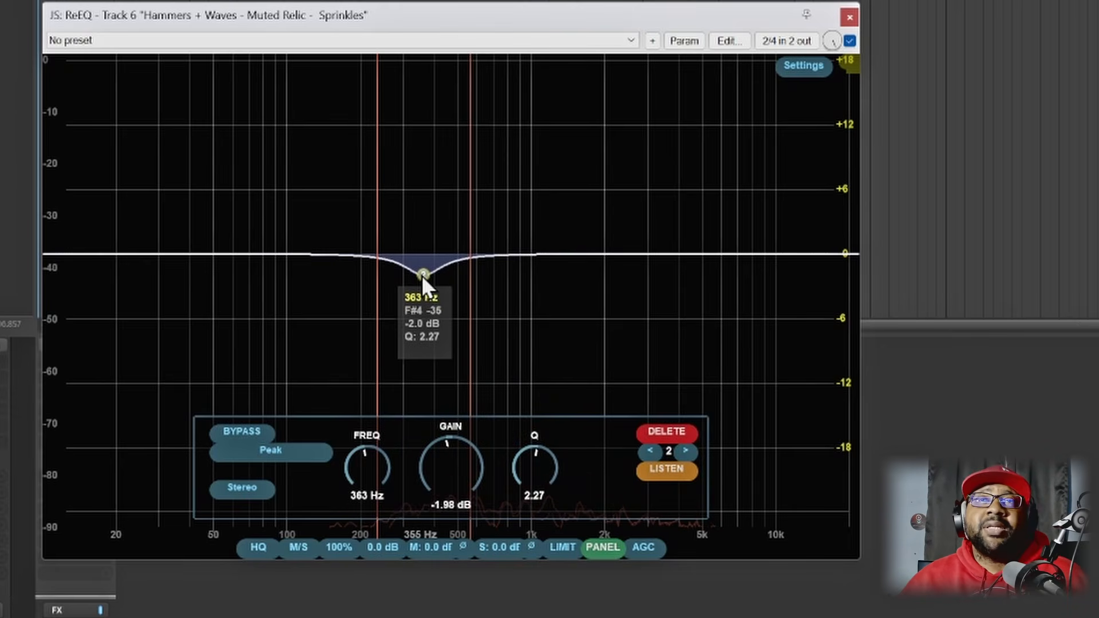
mouse_move(424, 275)
mouse_down()
mouse_move(352, 280)
mouse_move(463, 289)
mouse_move(373, 290)
mouse_move(429, 288)
mouse_up()
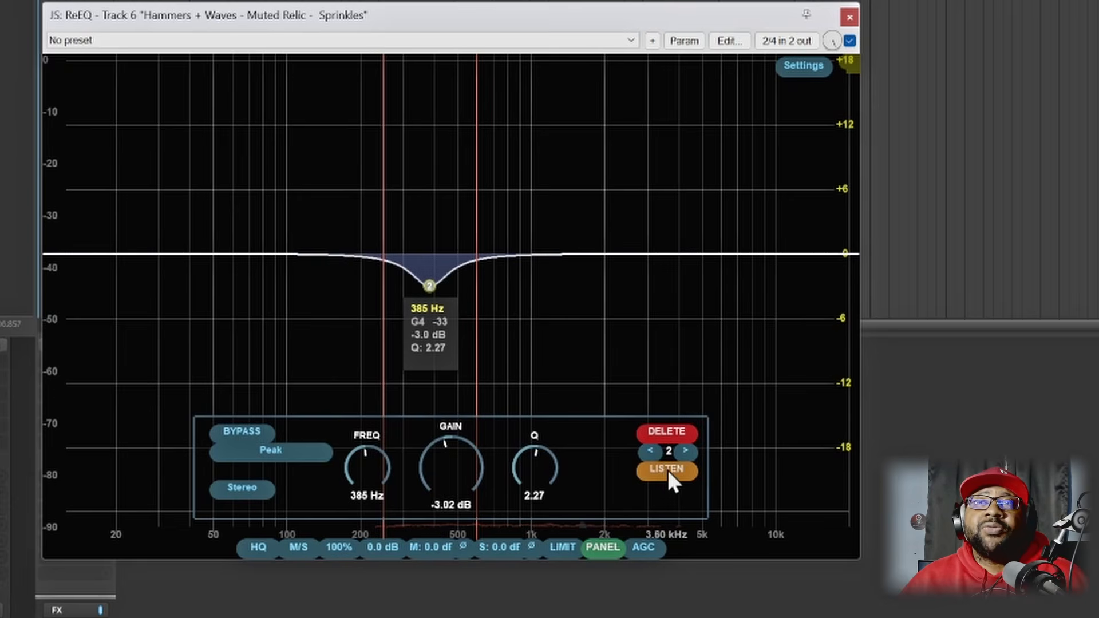
click(666, 433)
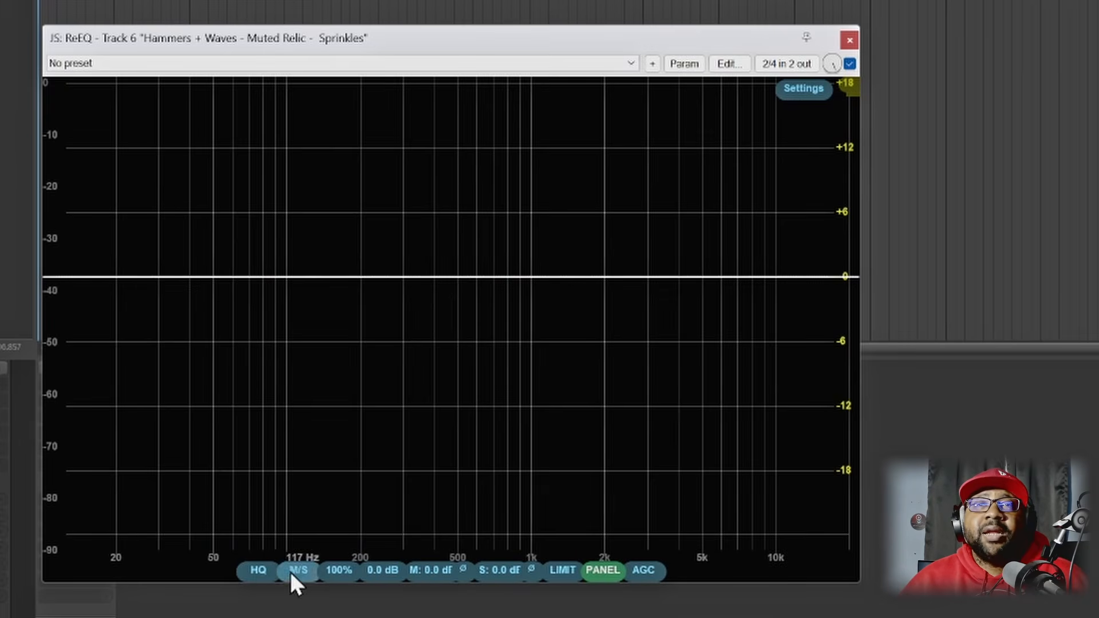
- View the processing quality options and the Mid/Side and Left/Right channel mode options
click(257, 571)
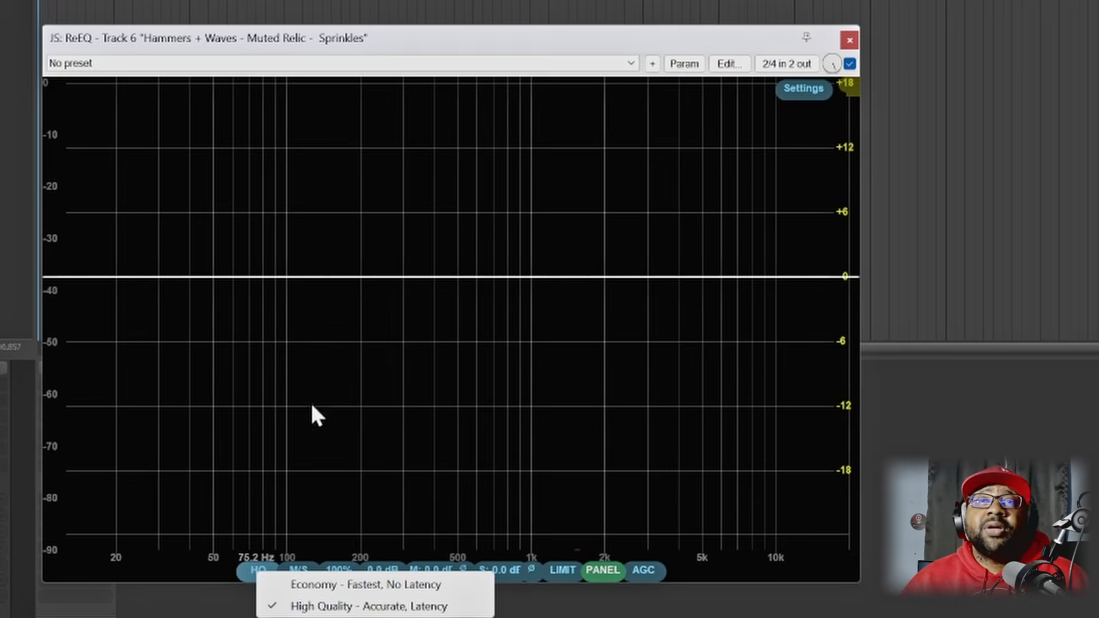
click(243, 571)
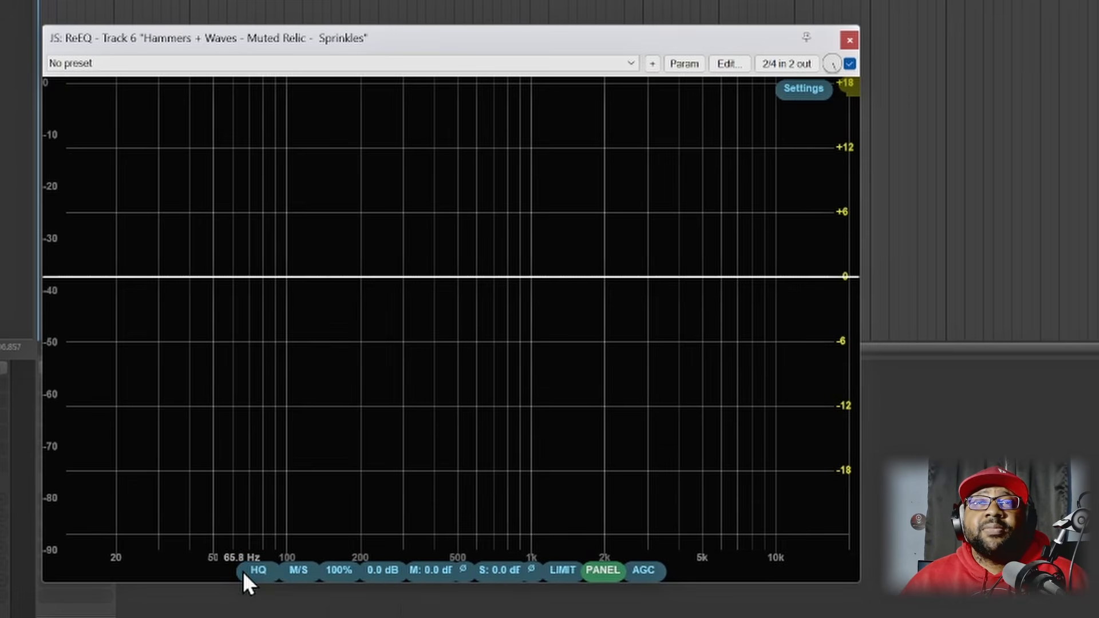
click(299, 571)
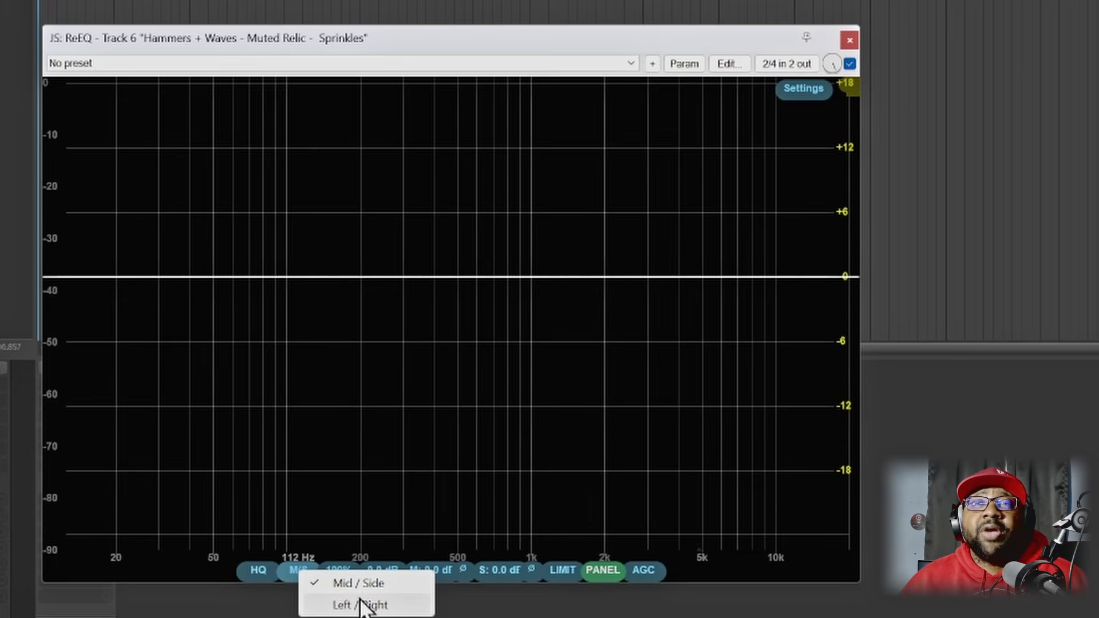
click(285, 569)
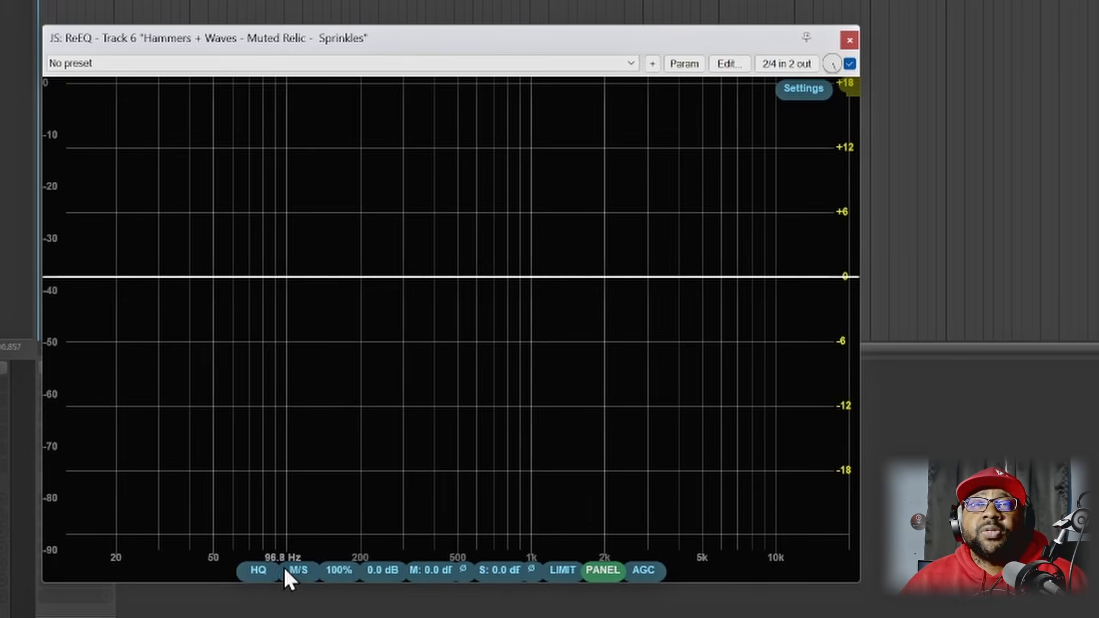
- Add a peak node at about 310 Hz with 3.1 dB gain and Q 1.04, and nudge the gain scale around 100%
double_click(356, 269)
drag(356, 270, 404, 244)
scroll(404, 244, up, 5)
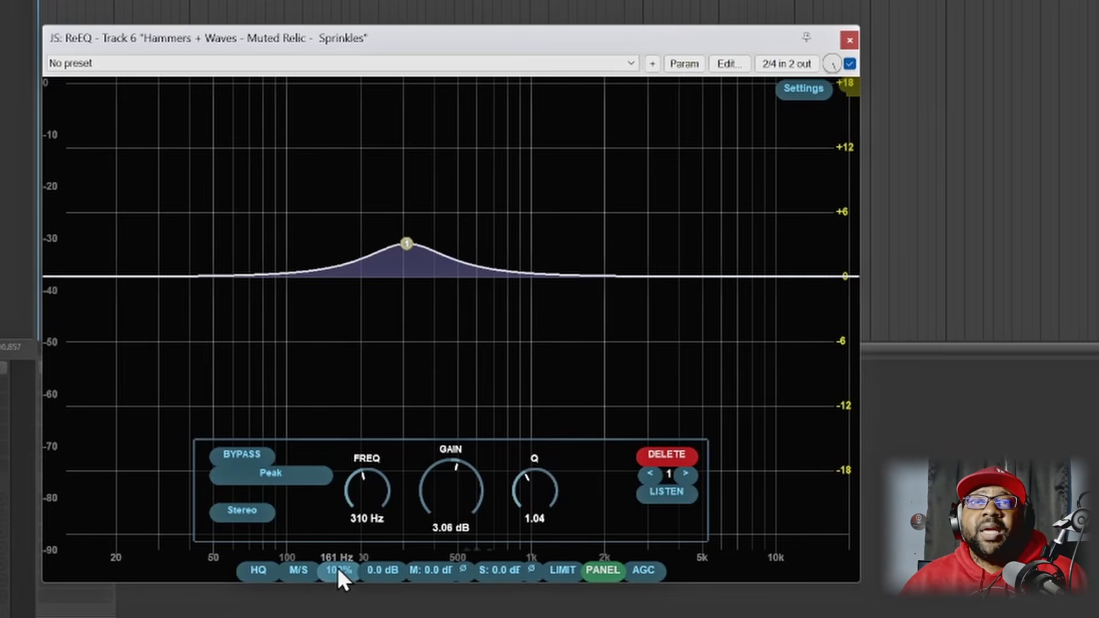
mouse_move(338, 568)
mouse_down()
mouse_move(336, 500)
mouse_move(339, 589)
mouse_move(344, 572)
mouse_up()
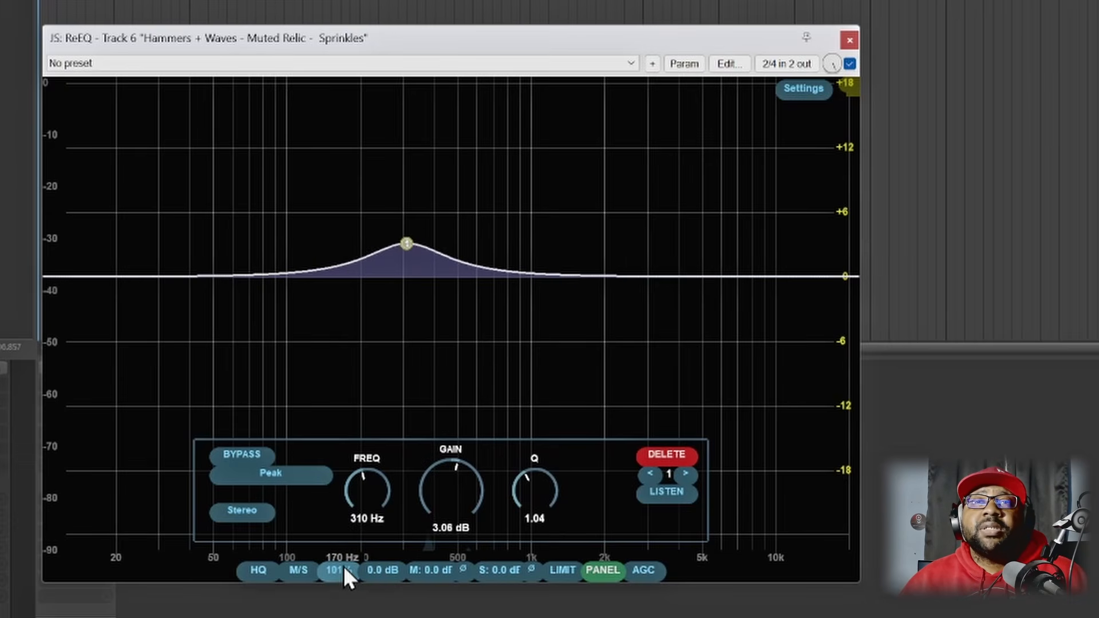
drag(345, 571, 345, 568)
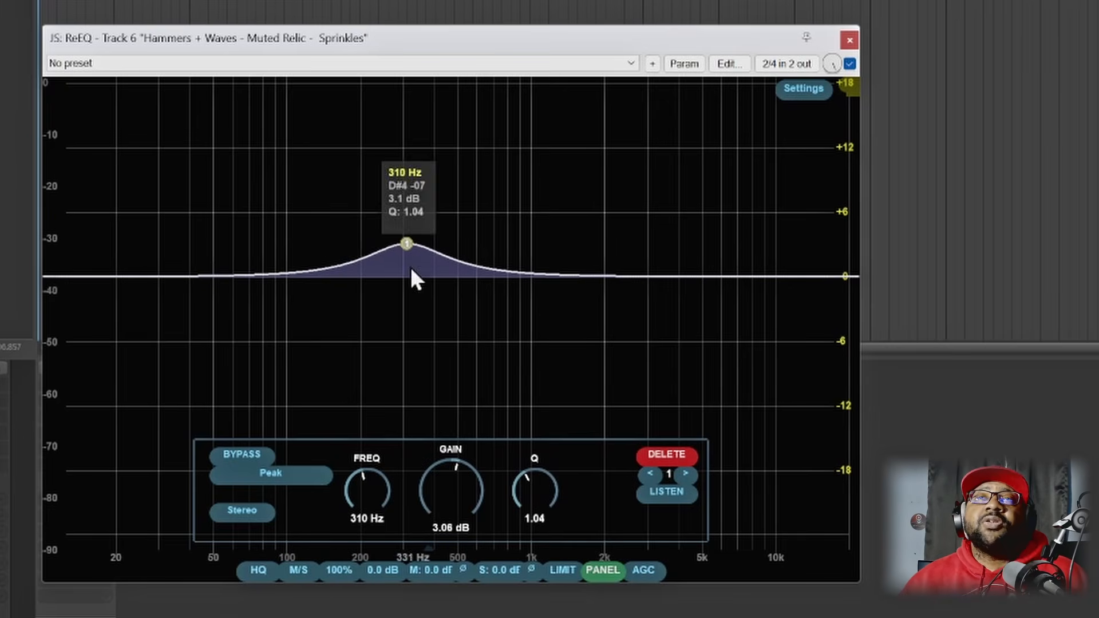
- Add six more peak nodes: boosts near 1.6 kHz, 64 Hz and 104 Hz, and cuts near 1.4 kHz, 667 Hz and 64 Hz
double_click(579, 177)
double_click(566, 324)
double_click(488, 352)
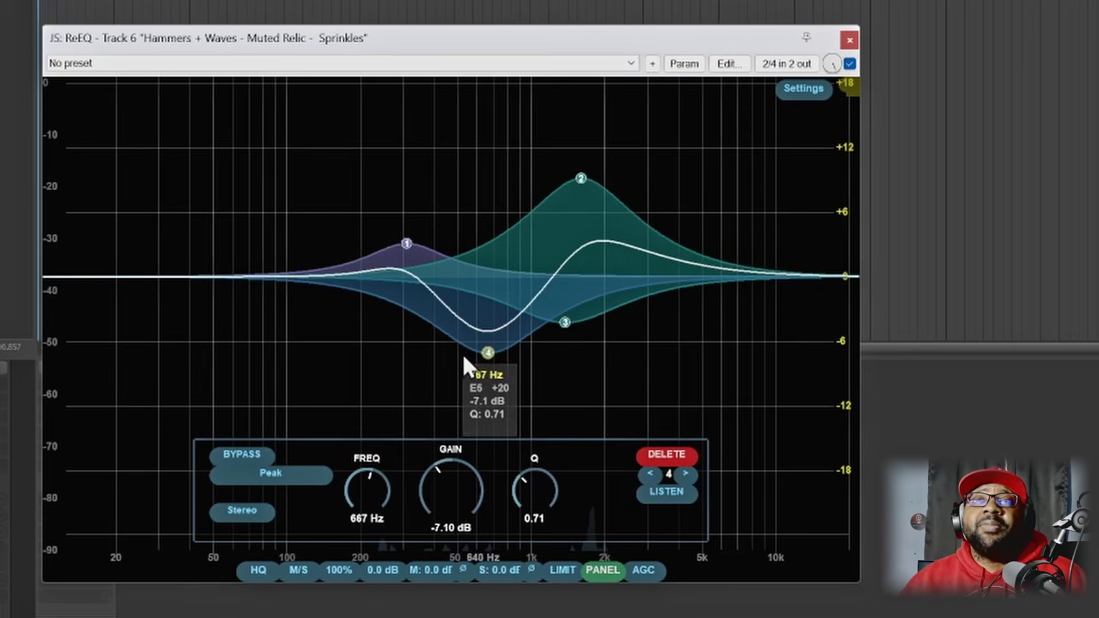
double_click(240, 312)
double_click(240, 230)
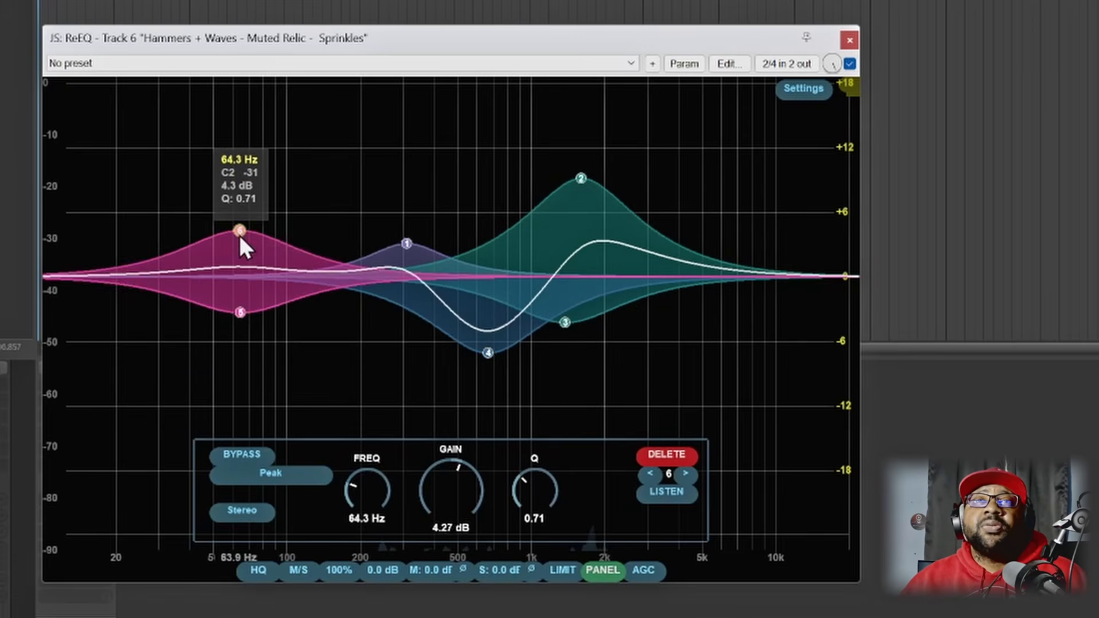
double_click(290, 235)
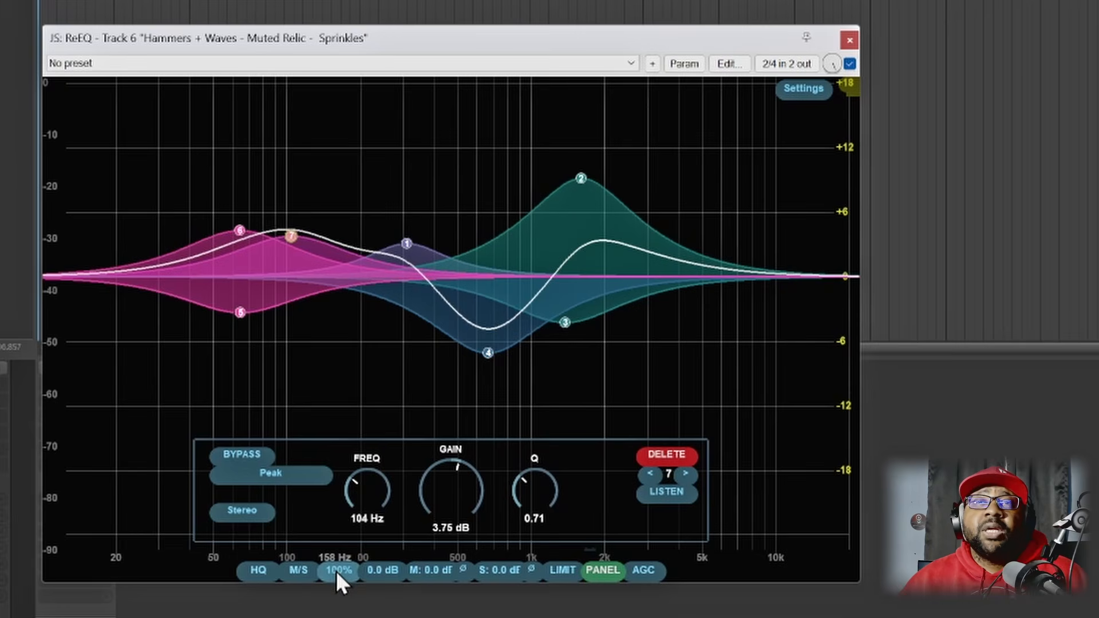
- Scale the gain of all nodes down to about 54% and raise it again
drag(336, 577, 337, 617)
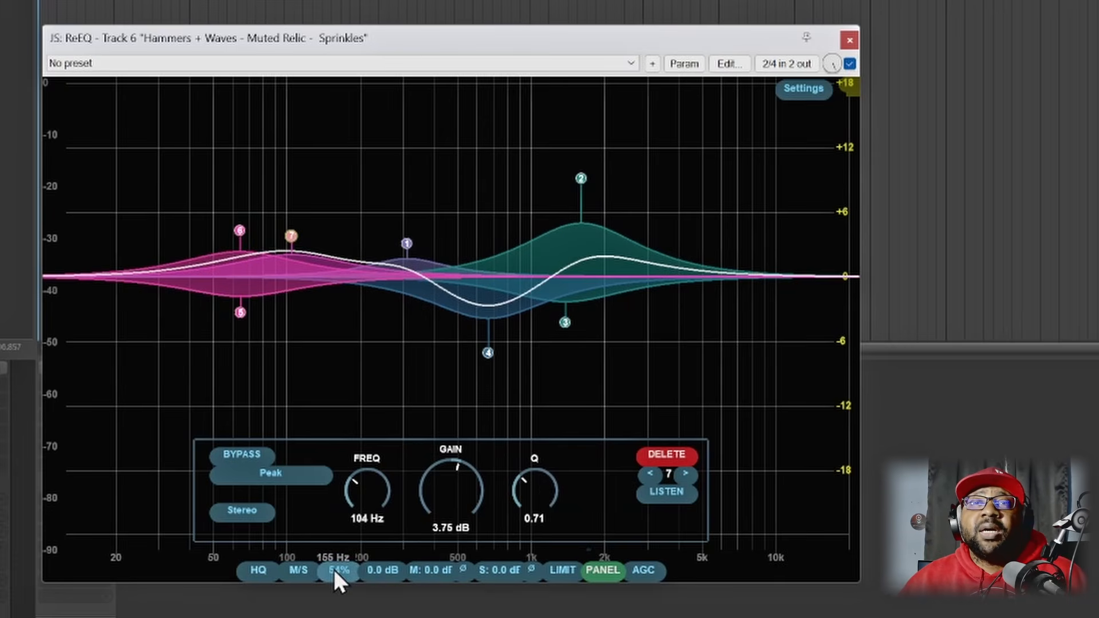
drag(338, 575, 342, 514)
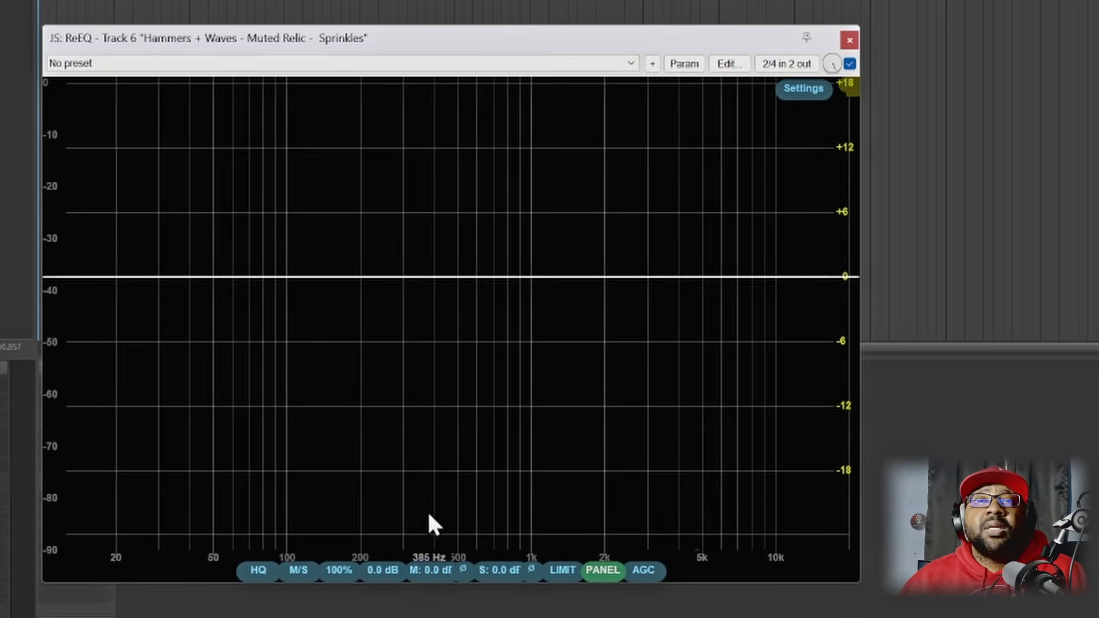
- Play the track while lowering the output gain and bringing it back to about -2 dB, and stop playback
key(space)
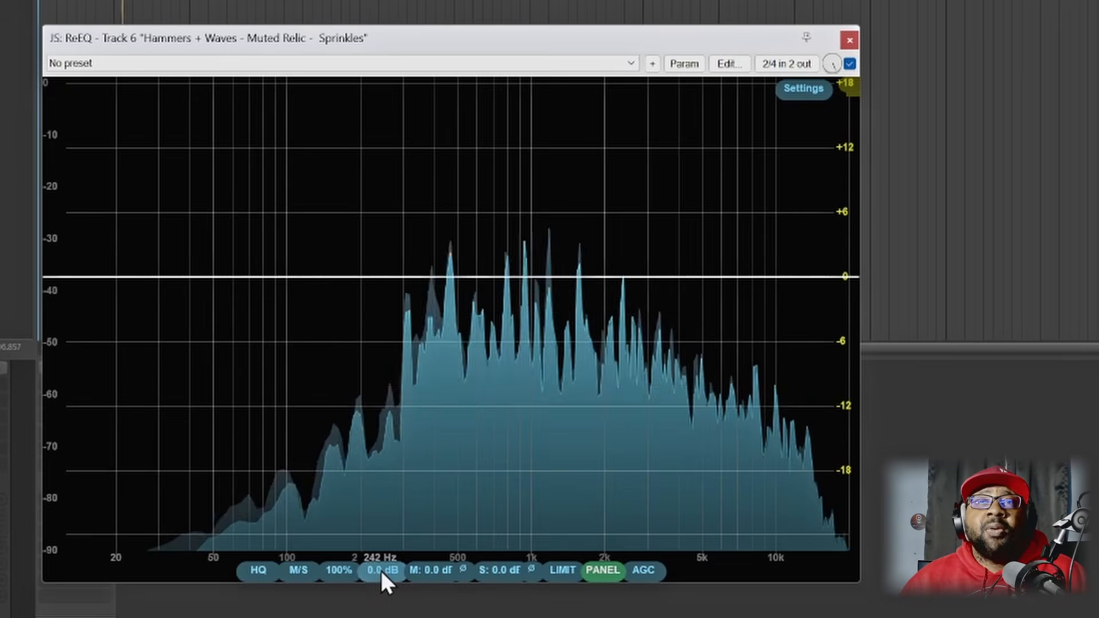
drag(381, 571, 382, 617)
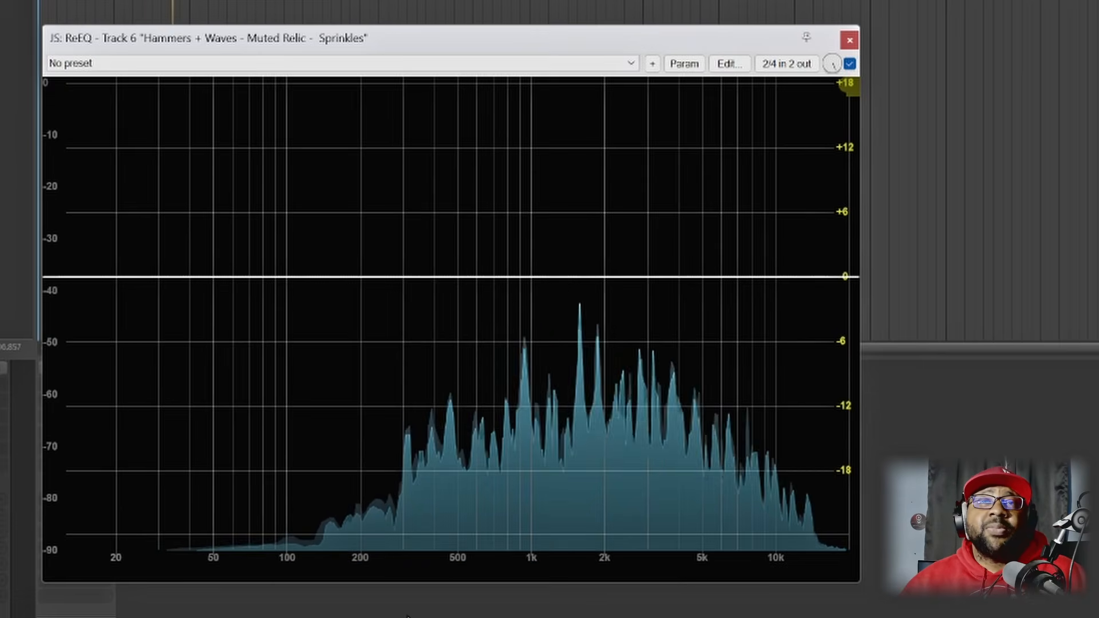
mouse_move(384, 557)
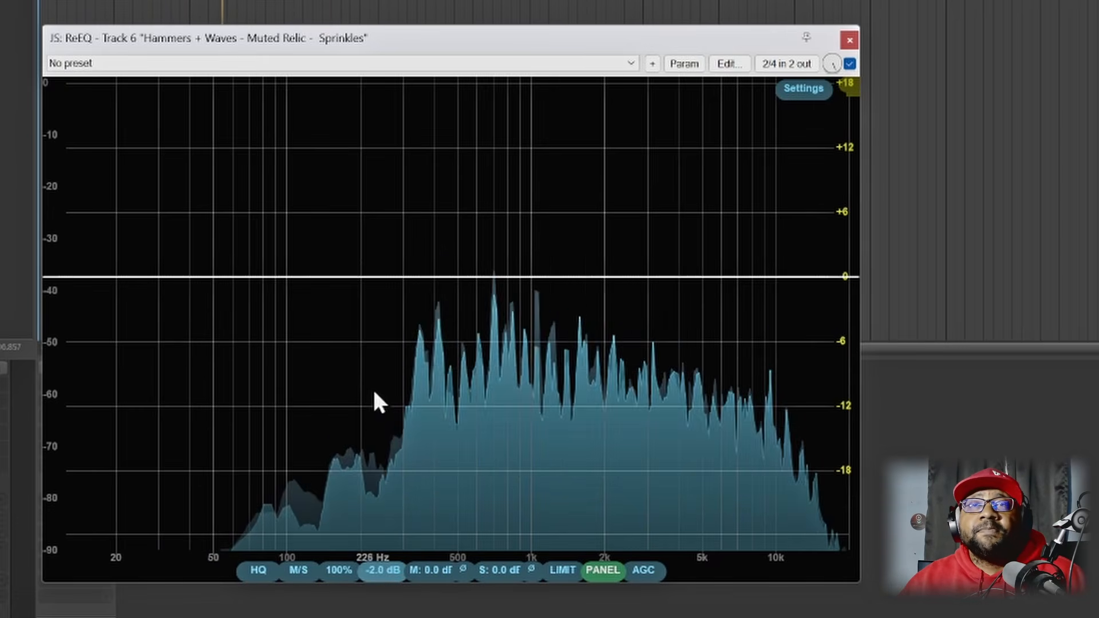
key(space)
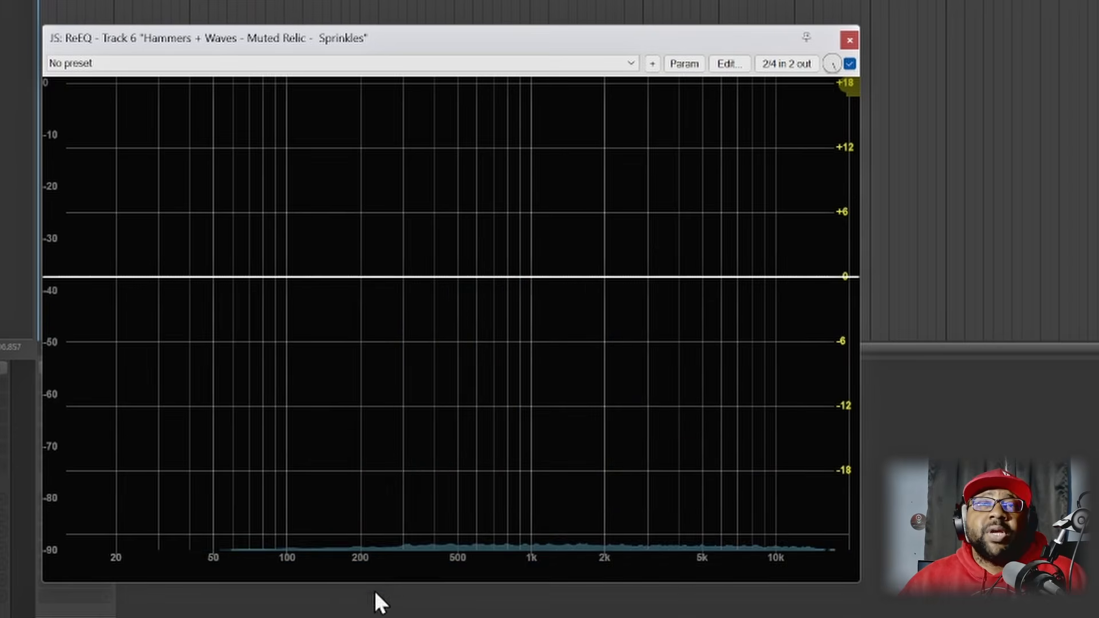
mouse_move(405, 583)
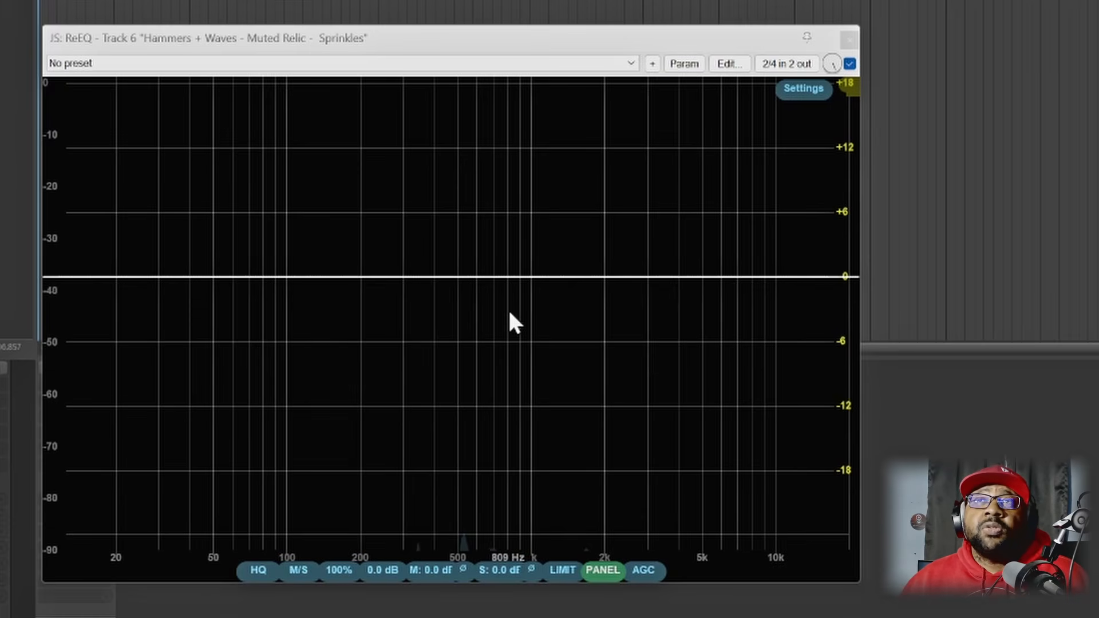
- Switch the spectrum display style to Line and back to Fill
click(802, 88)
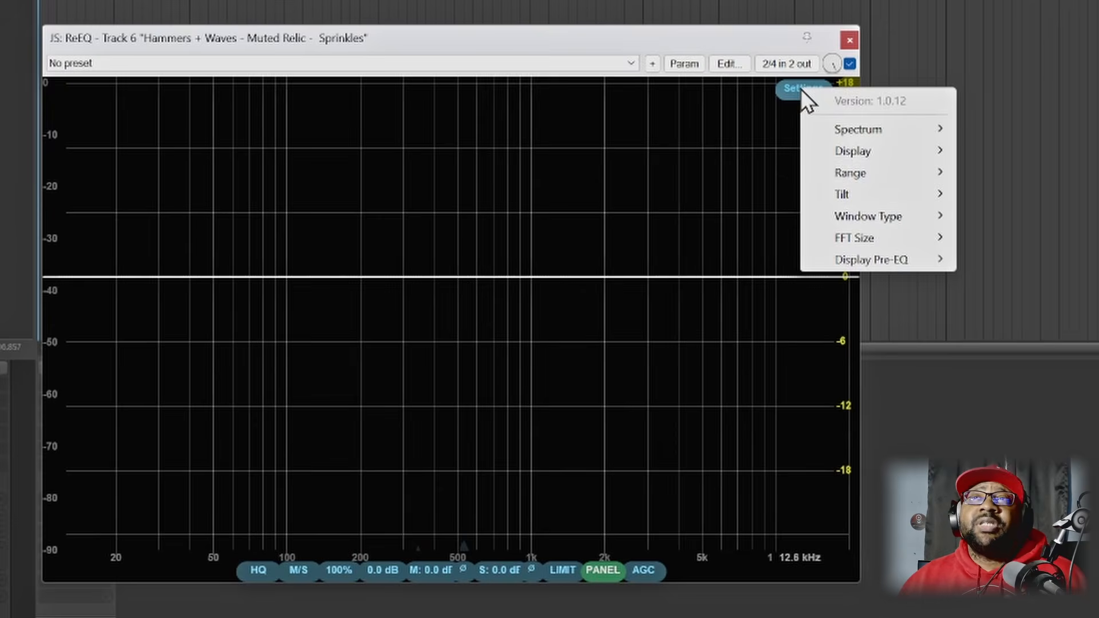
mouse_move(891, 129)
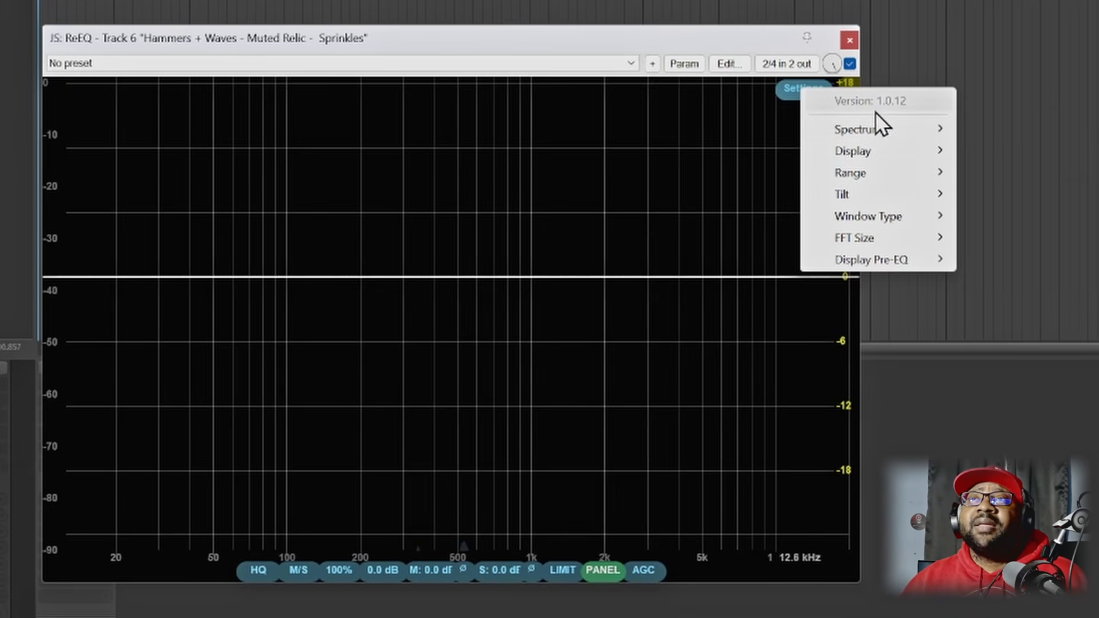
mouse_move(888, 149)
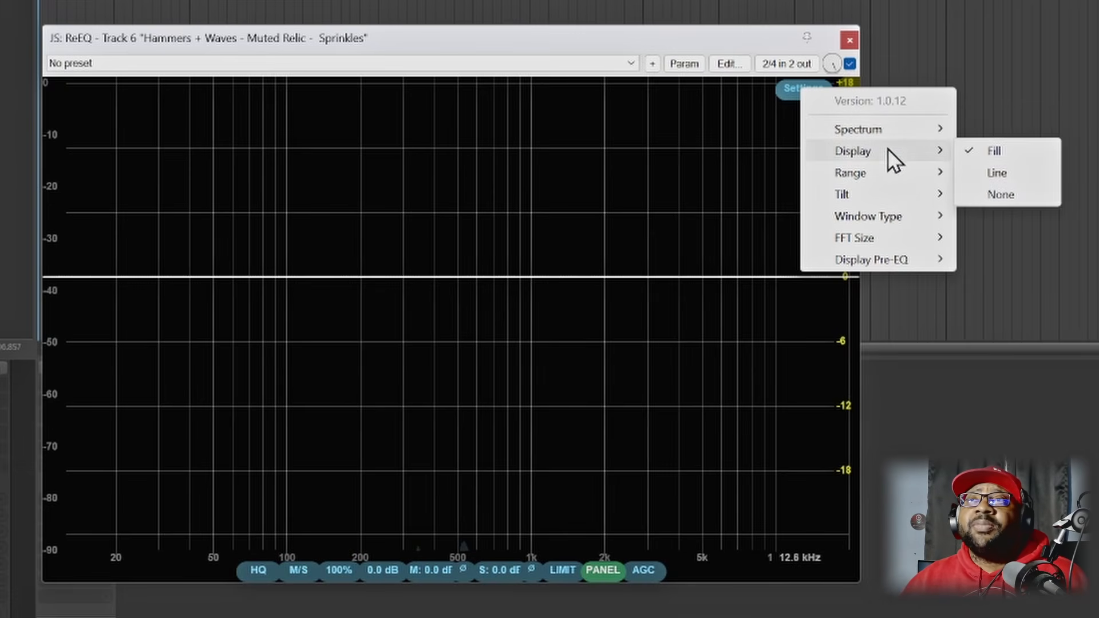
click(995, 151)
click(800, 91)
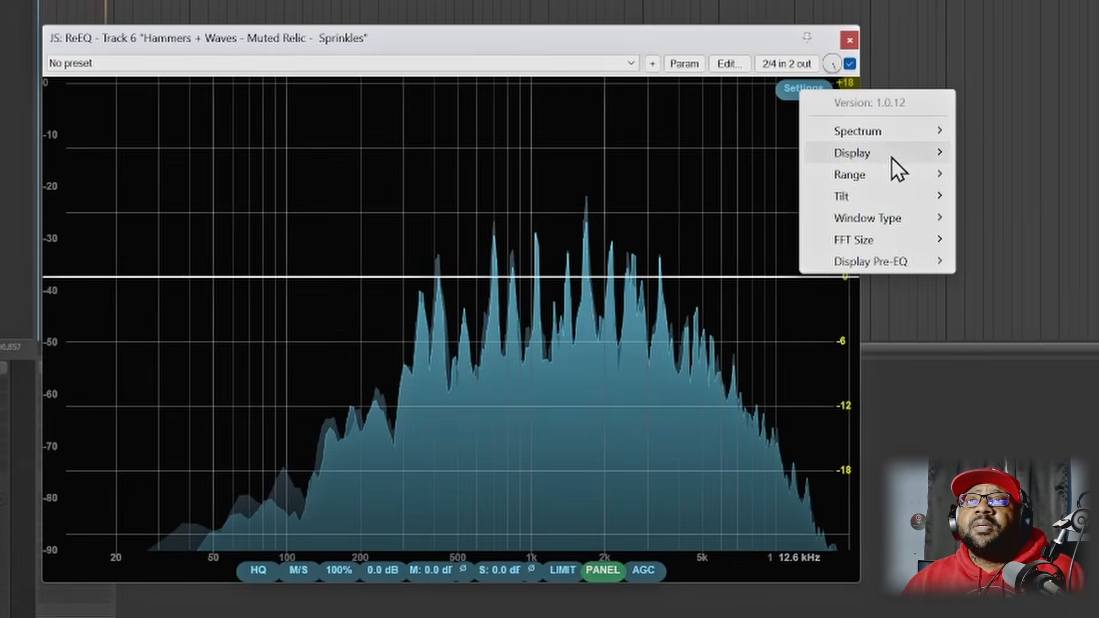
mouse_move(896, 153)
click(995, 174)
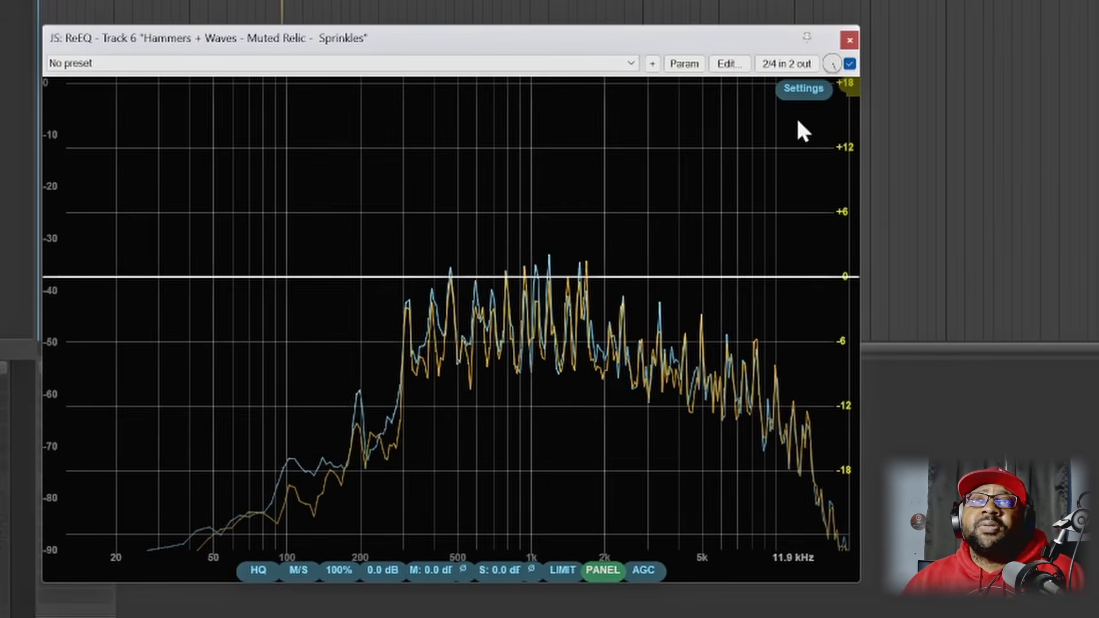
click(802, 90)
mouse_move(908, 157)
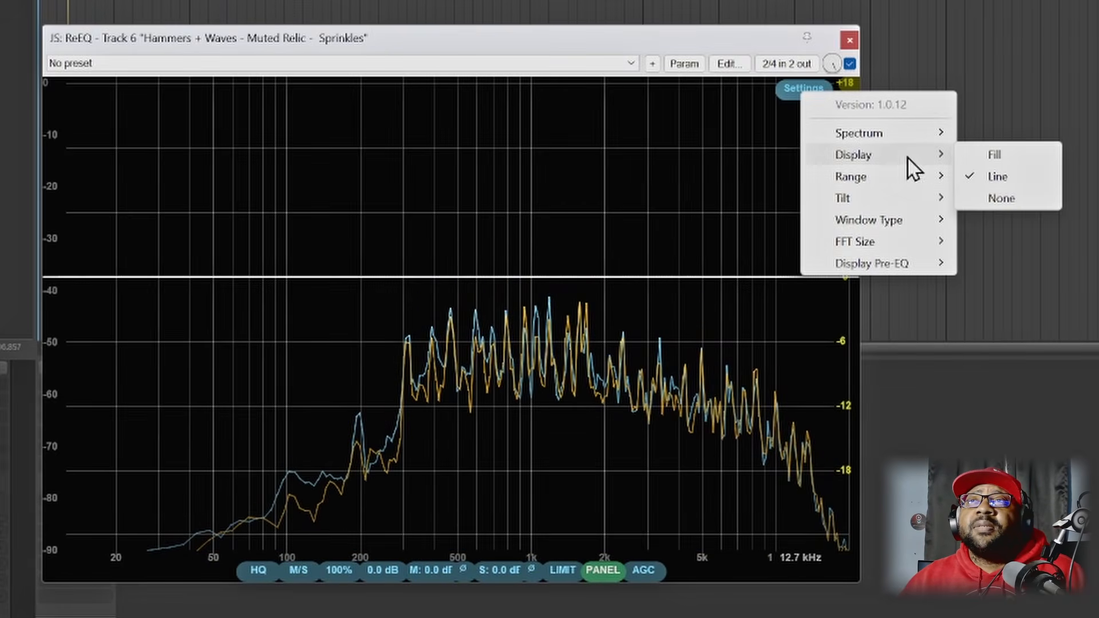
click(999, 155)
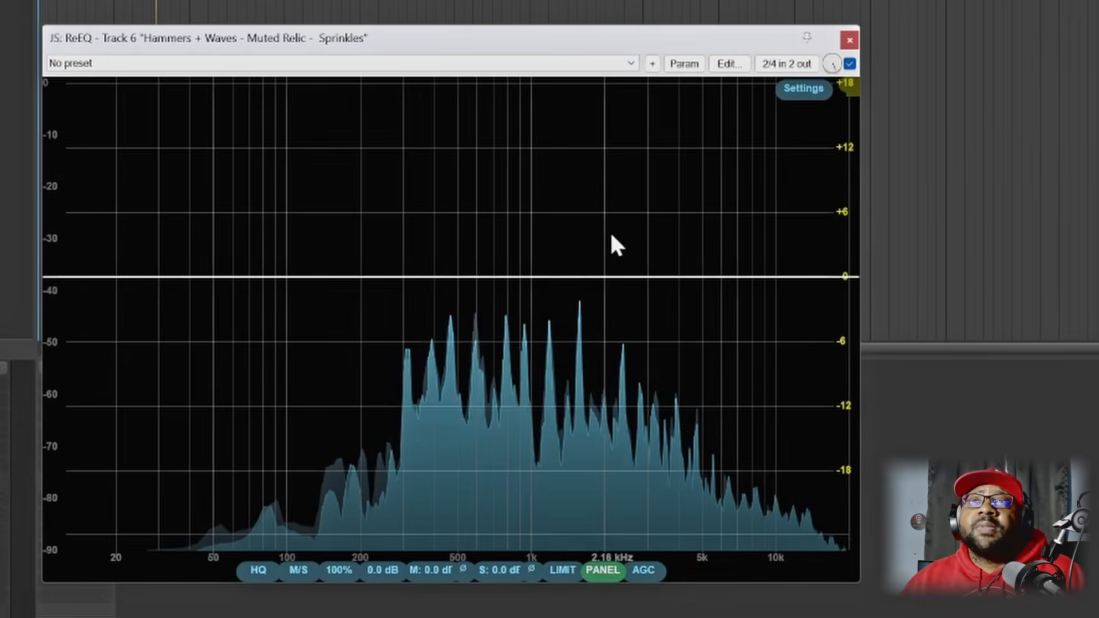
- View the analyzer's window type, FFT size and pre-EQ display options in the plugin settings
click(802, 92)
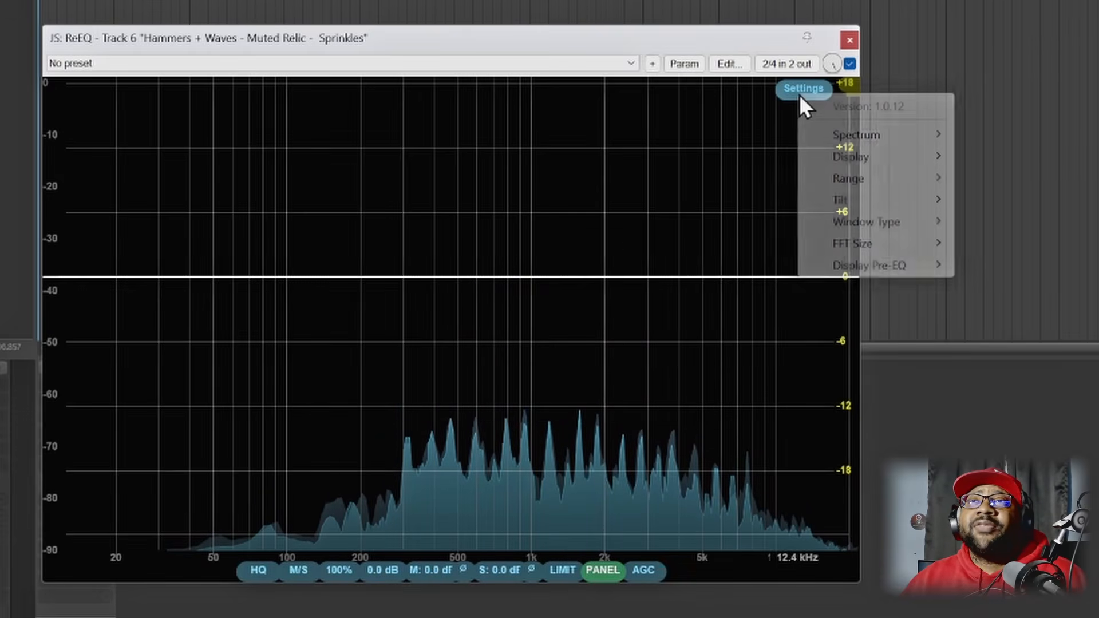
mouse_move(839, 204)
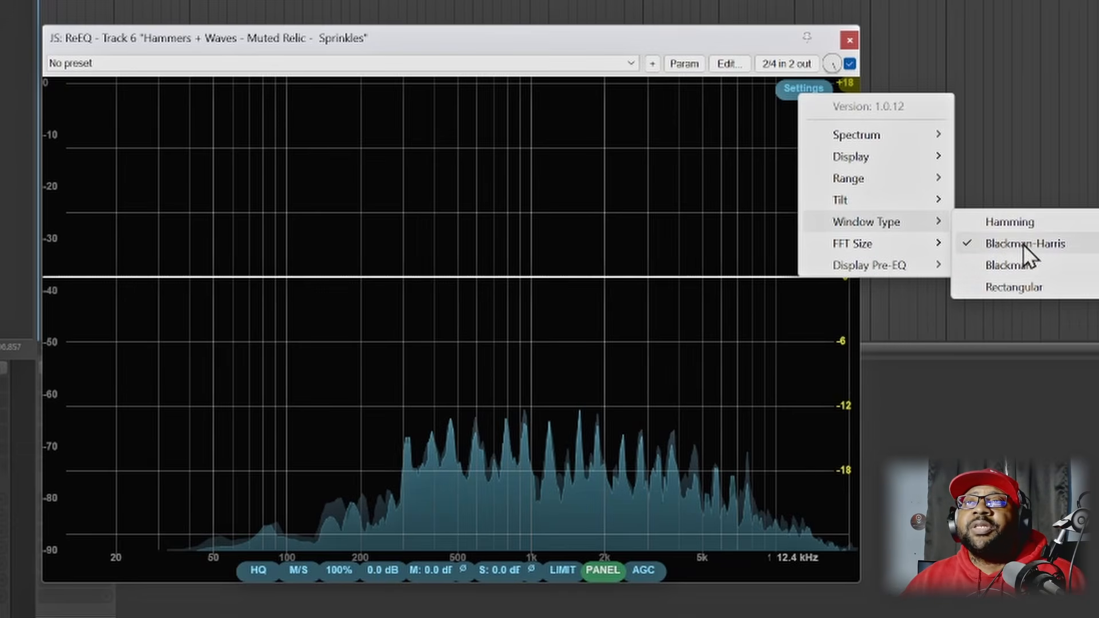
mouse_move(877, 249)
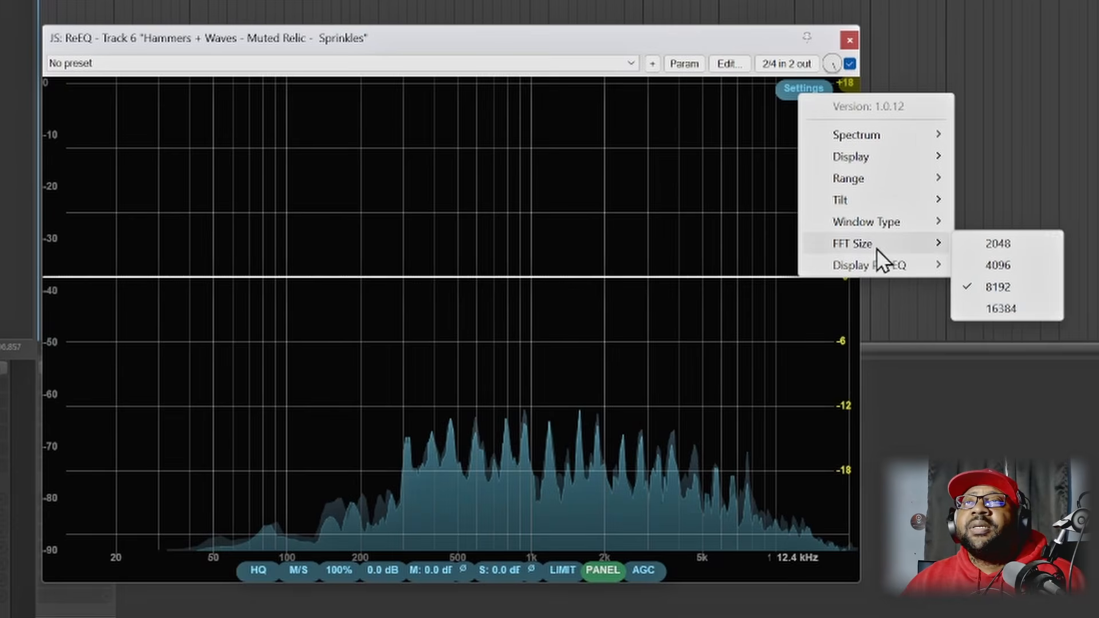
mouse_move(845, 266)
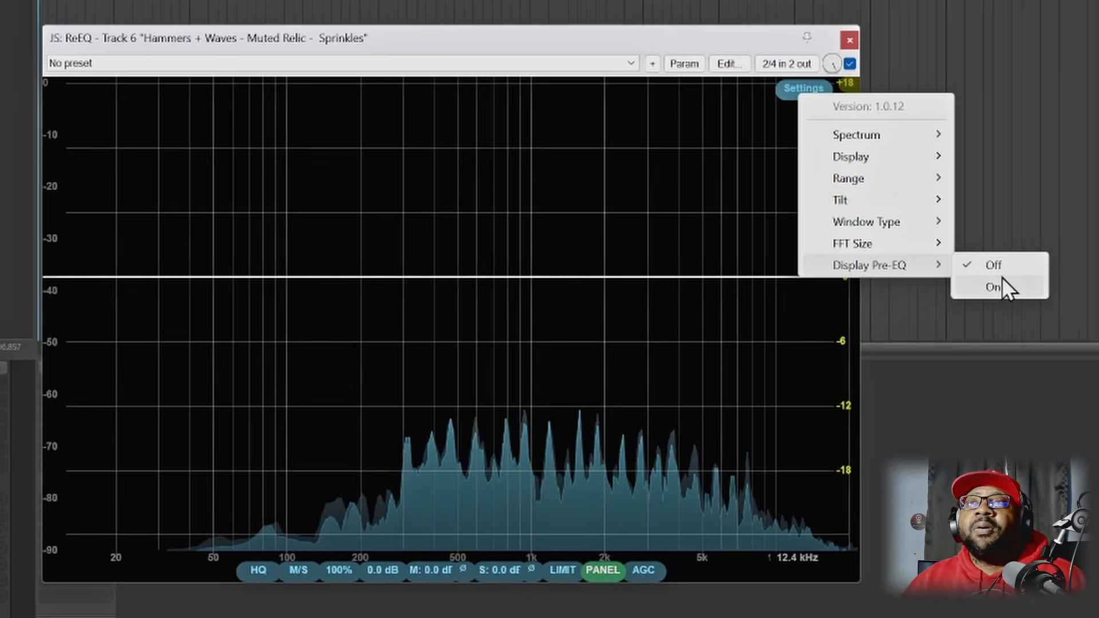
click(567, 35)
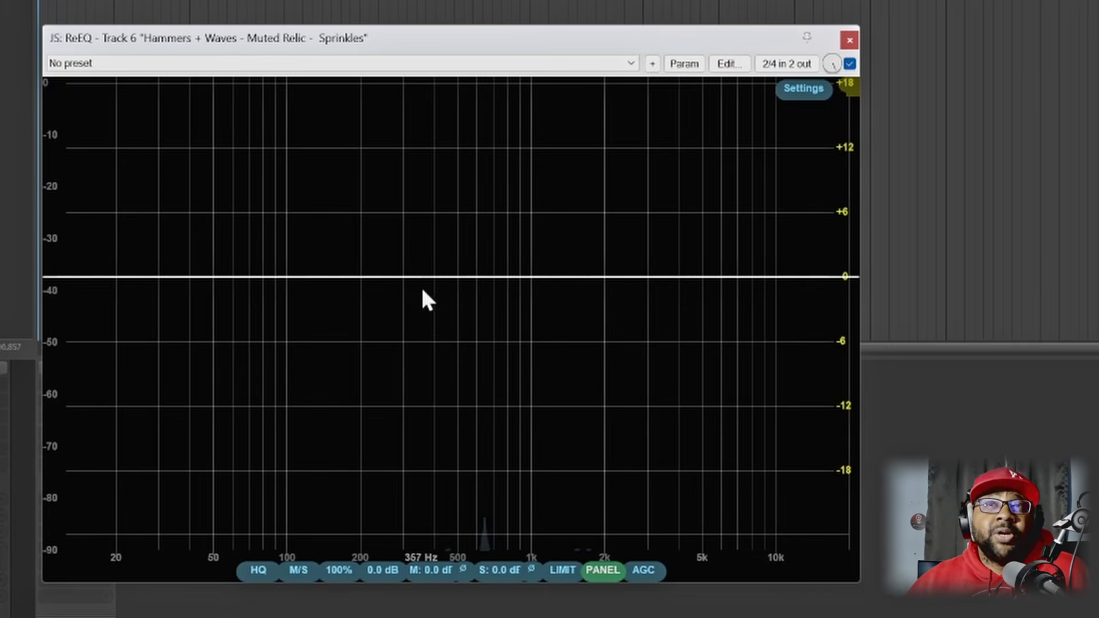
- Add two peak nodes, one at about 804 Hz with 3.9 dB gain and one at about 2.33 kHz with 5.6 dB gain
double_click(508, 236)
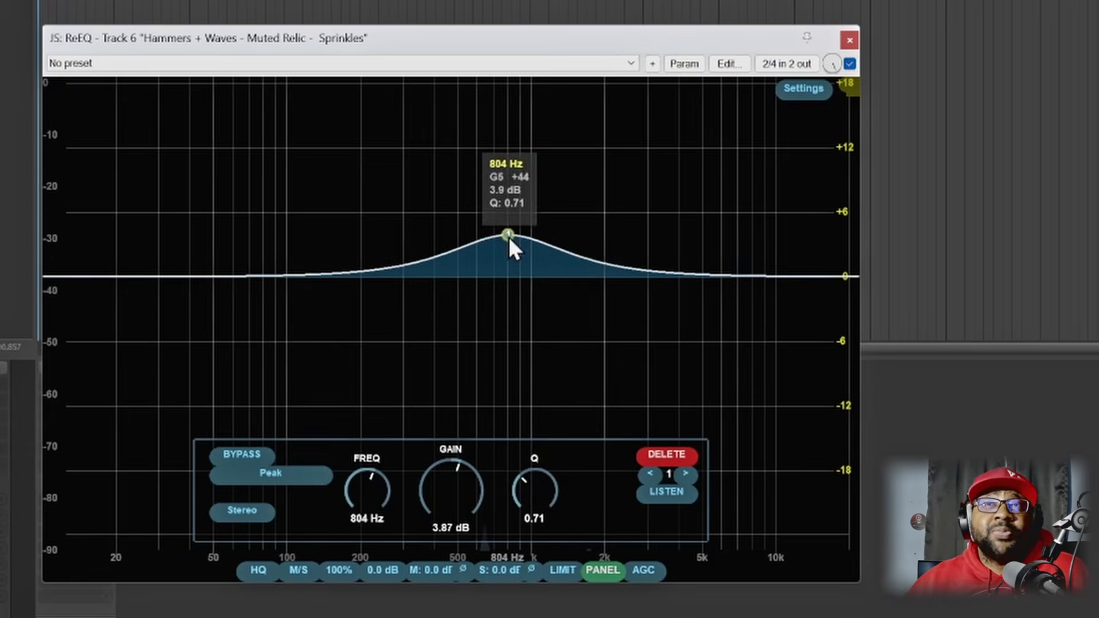
double_click(620, 217)
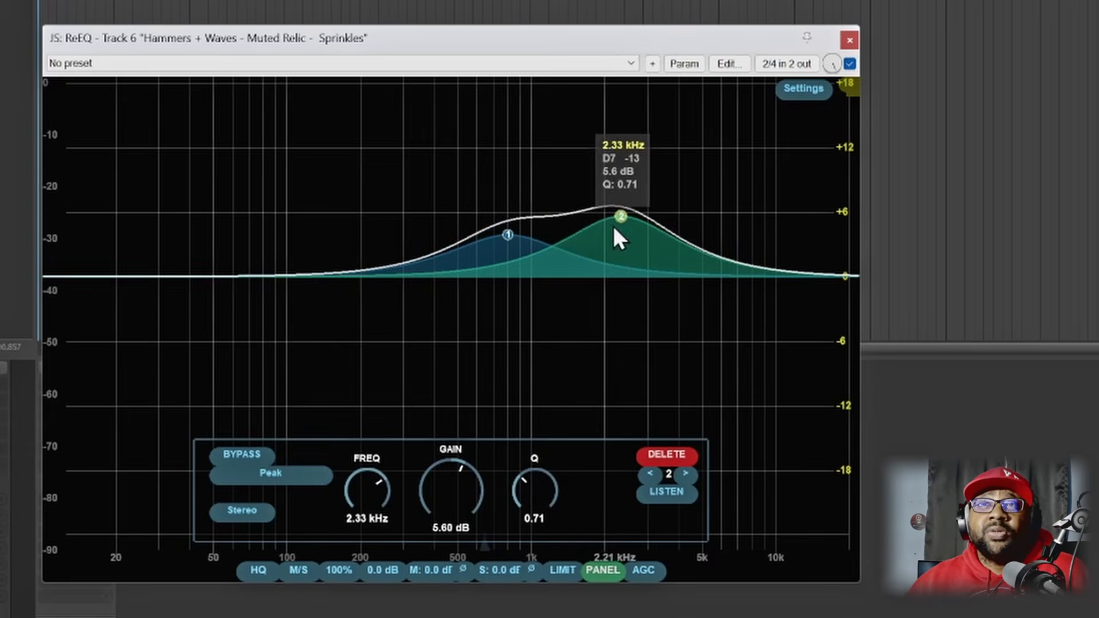
- Add a low cut node at about 28.7 Hz and set its slope to 30dB
double_click(72, 265)
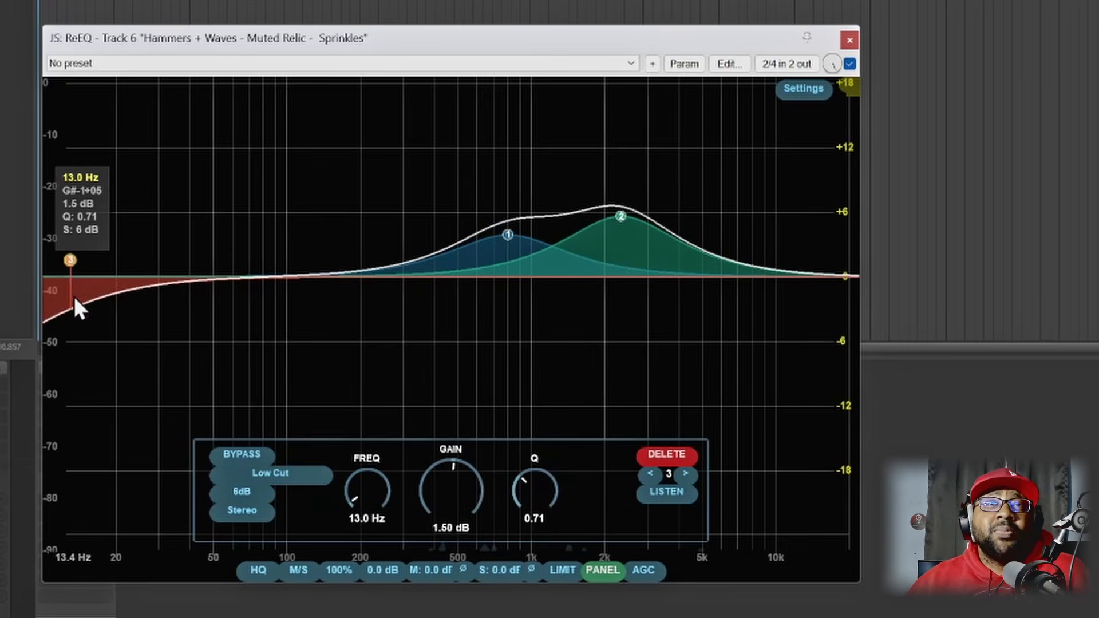
drag(76, 259, 155, 269)
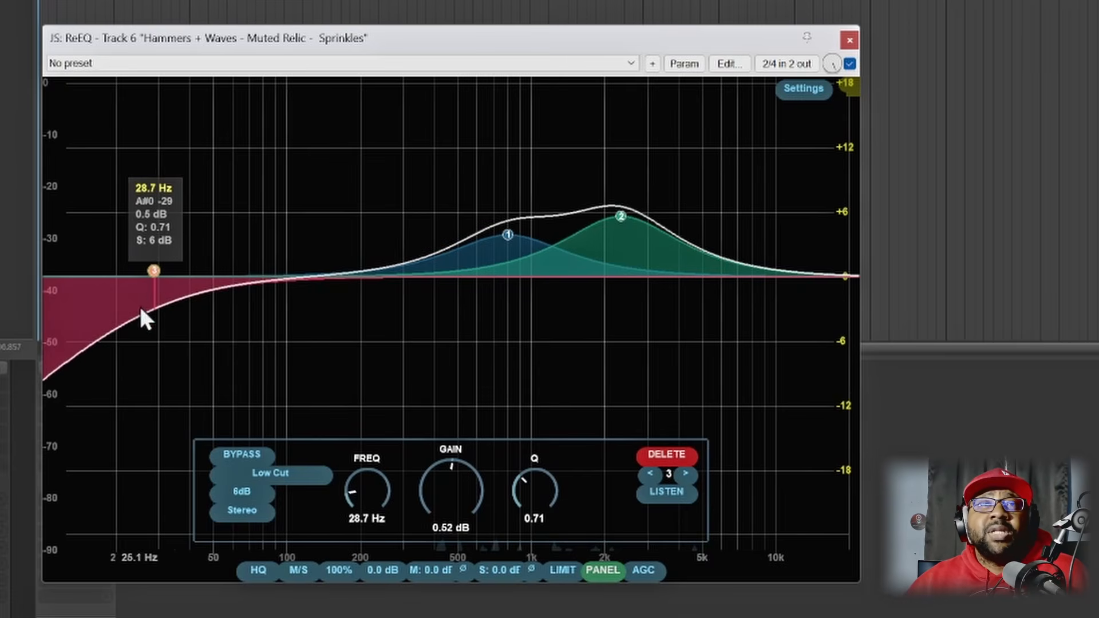
click(294, 471)
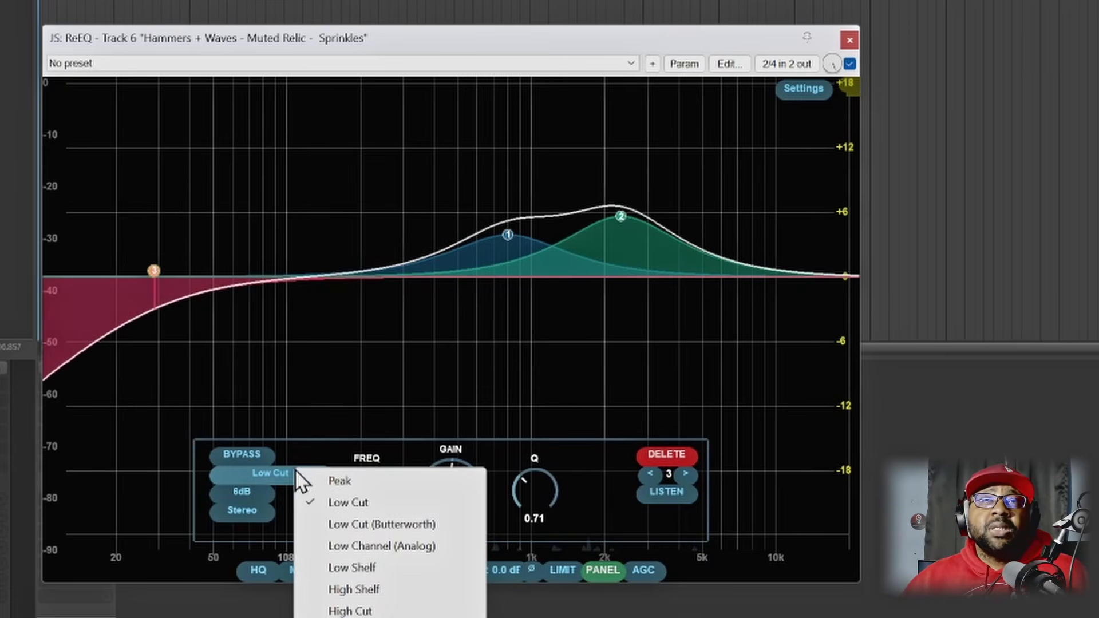
click(243, 491)
click(241, 493)
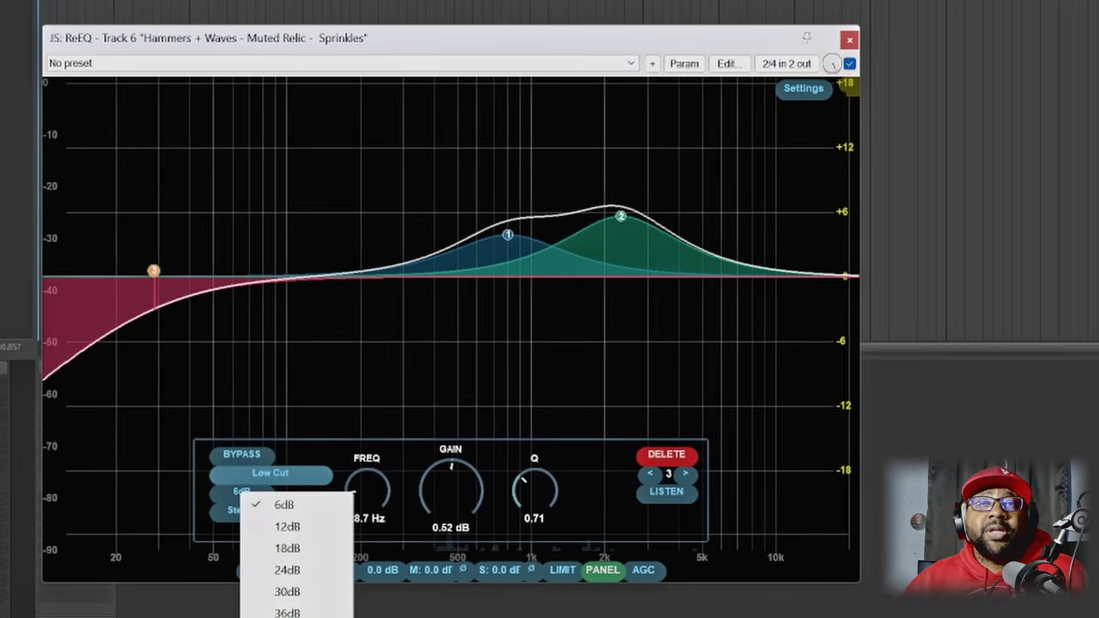
click(289, 590)
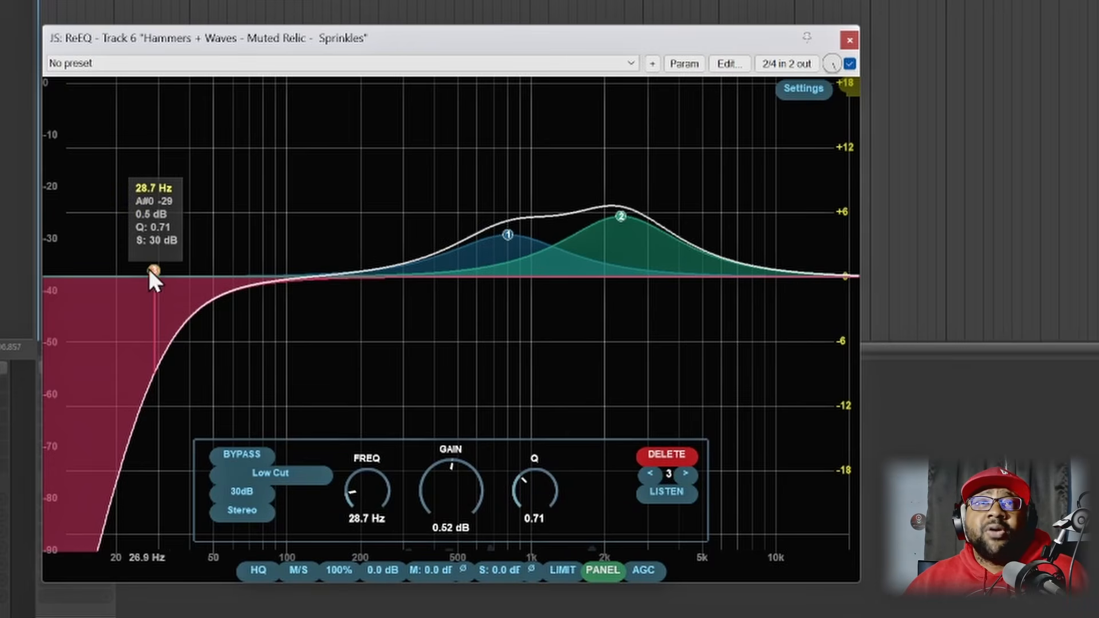
- Change the low cut node to Low Cut (Butterworth) with a 120dB slope and shift it to about 29.2 Hz
click(281, 475)
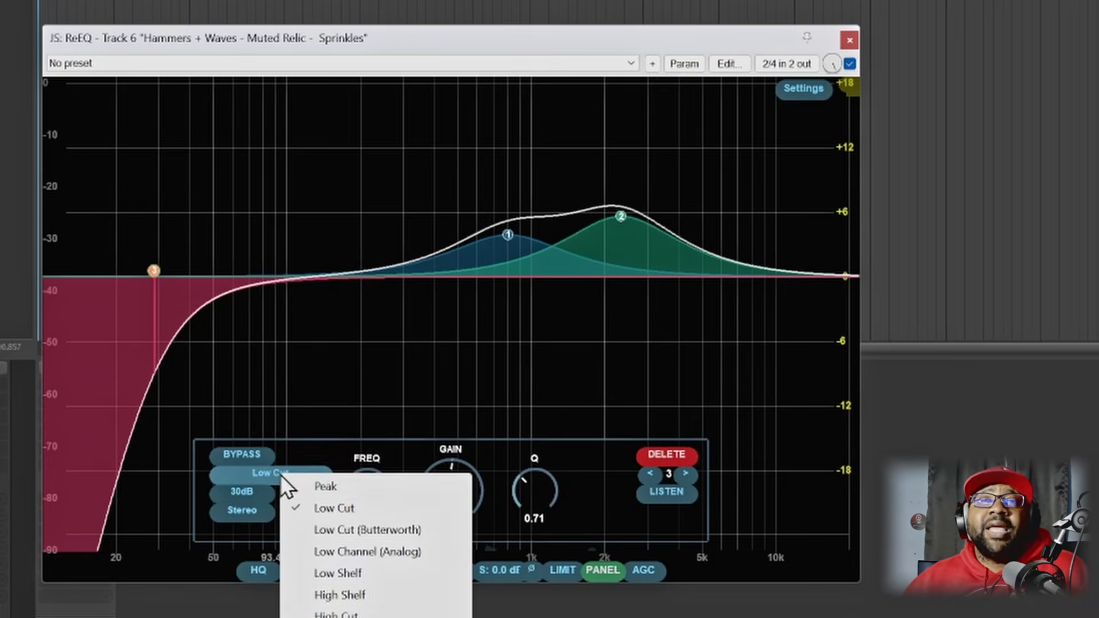
click(343, 530)
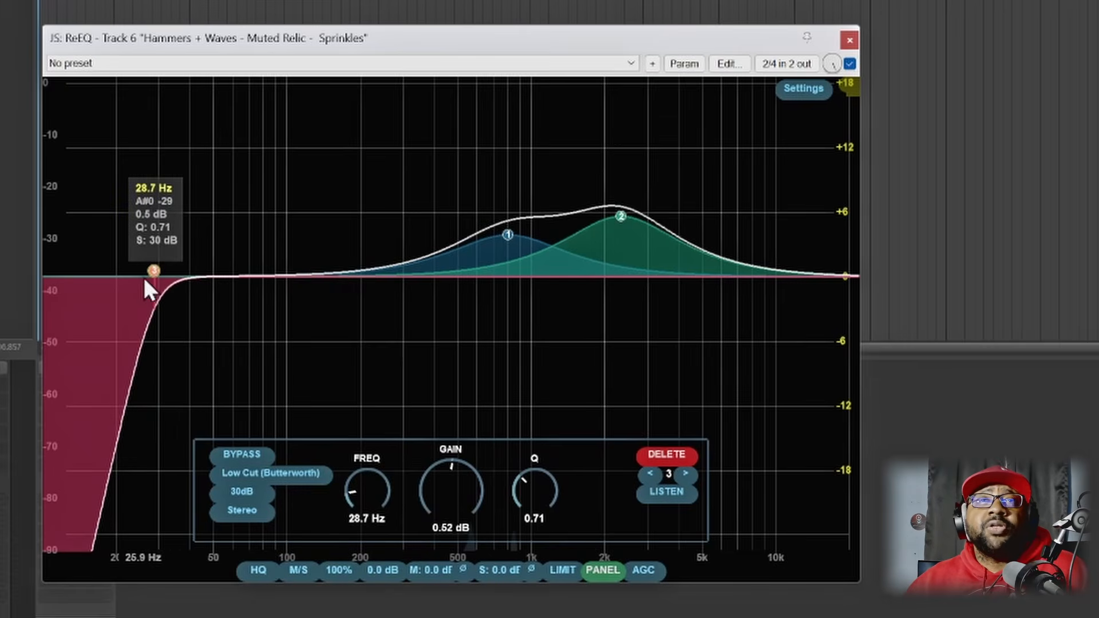
click(253, 493)
click(292, 617)
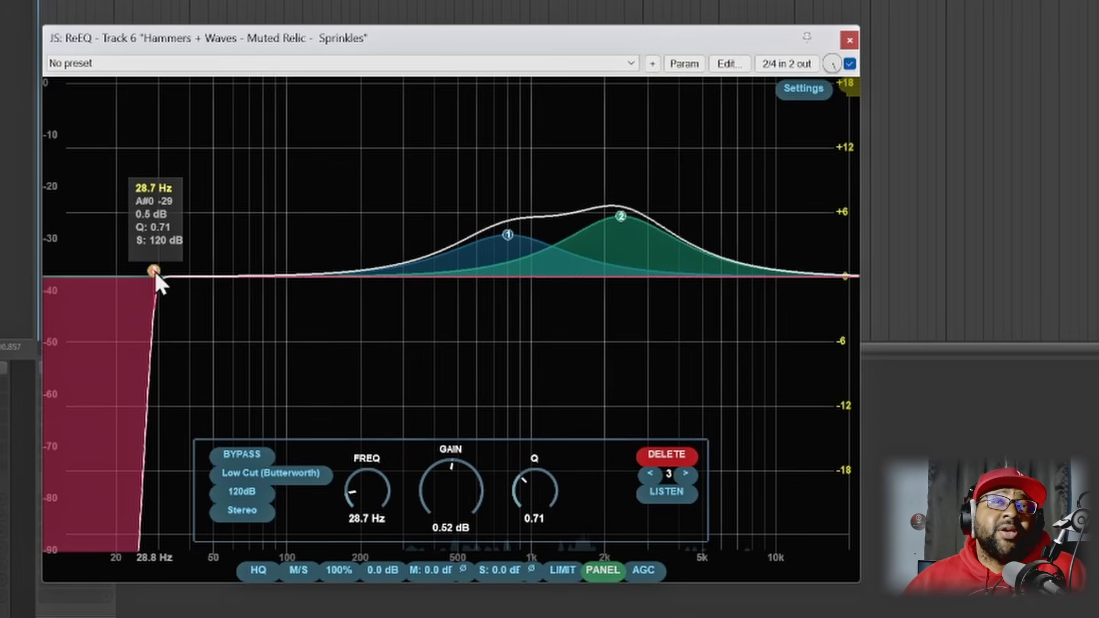
mouse_move(153, 268)
mouse_down()
mouse_move(221, 269)
mouse_move(157, 265)
mouse_up()
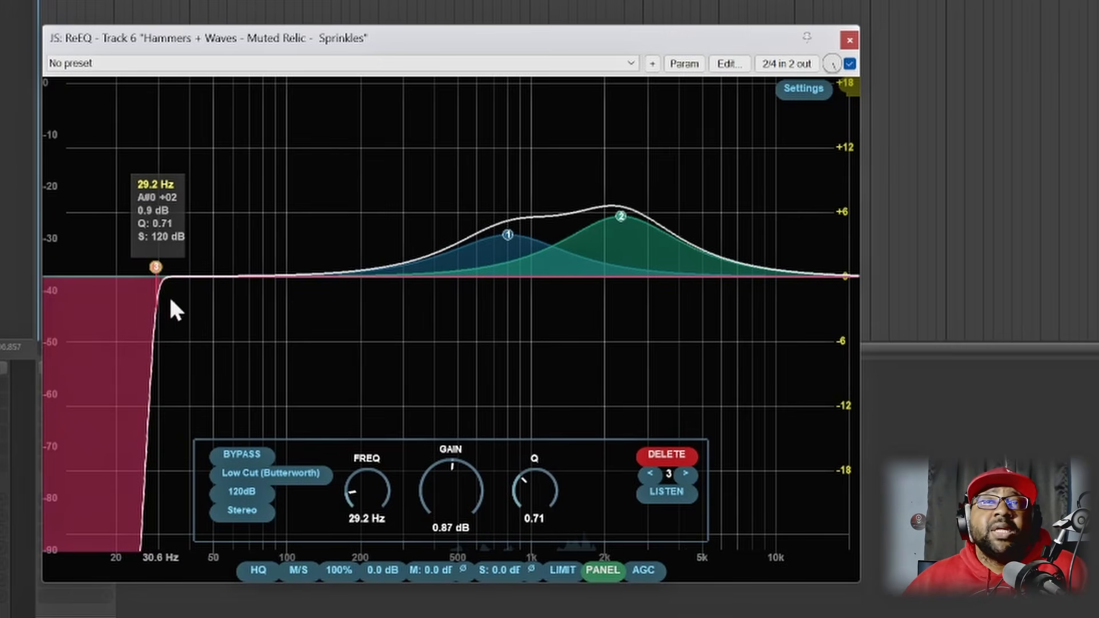
- Try Low Channel (Analog) on node 3, then make it a Low Shelf at about 49.7 Hz with about -10.4 dB gain
click(270, 471)
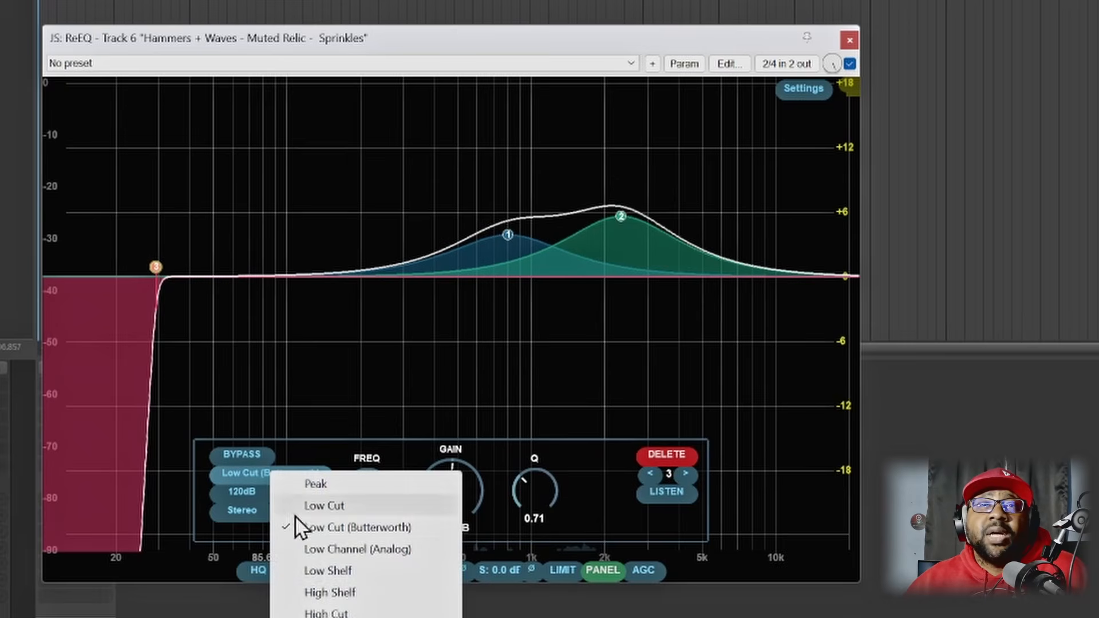
click(353, 550)
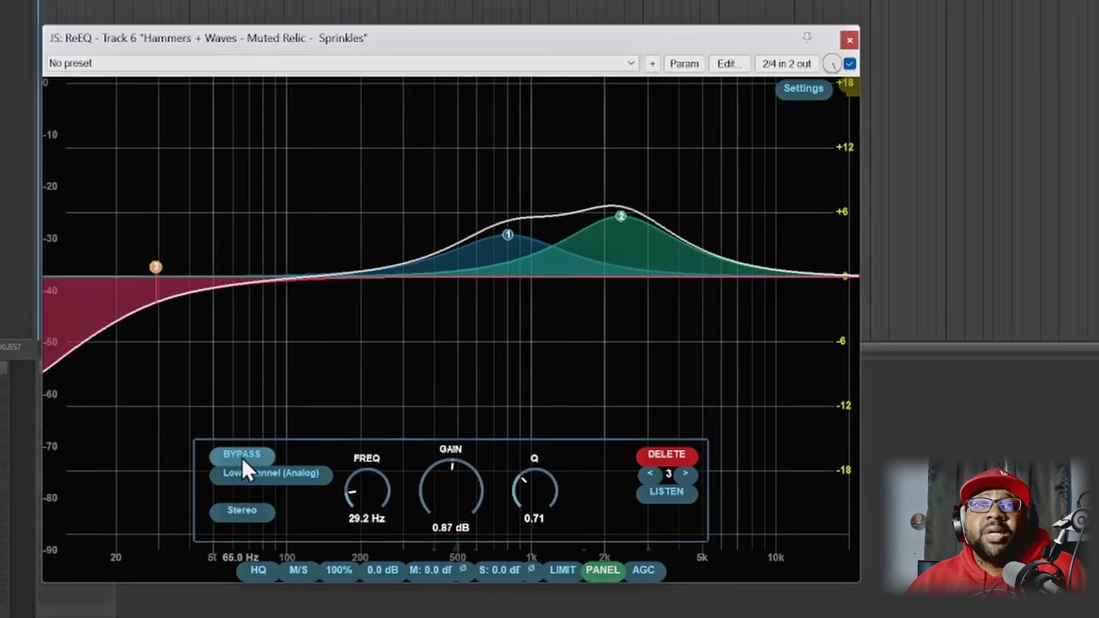
click(242, 473)
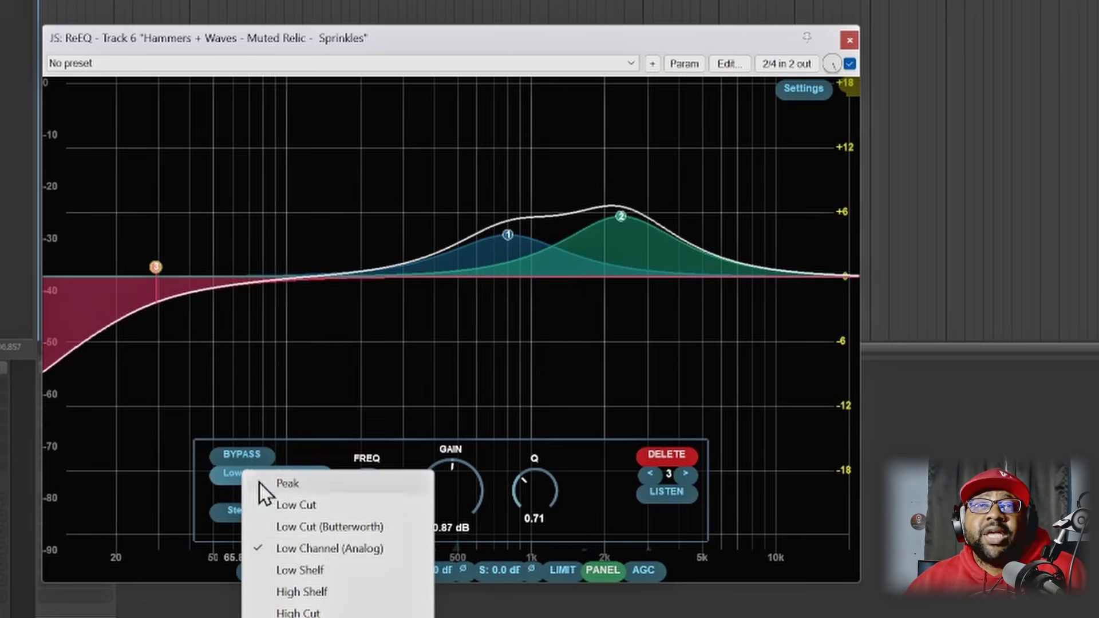
click(310, 571)
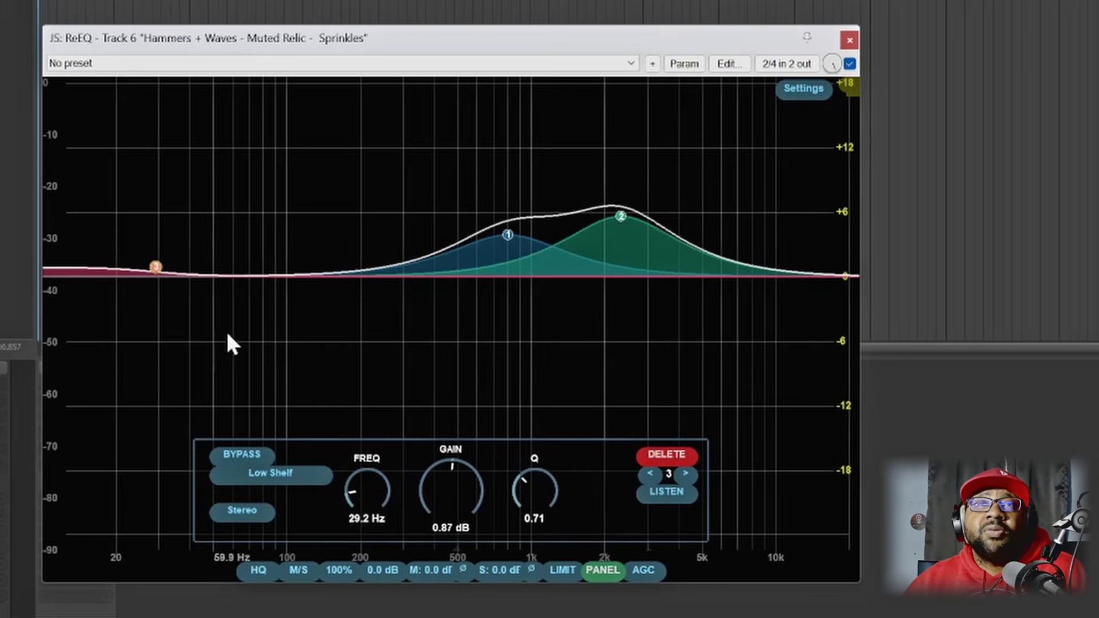
click(154, 267)
drag(161, 259, 210, 391)
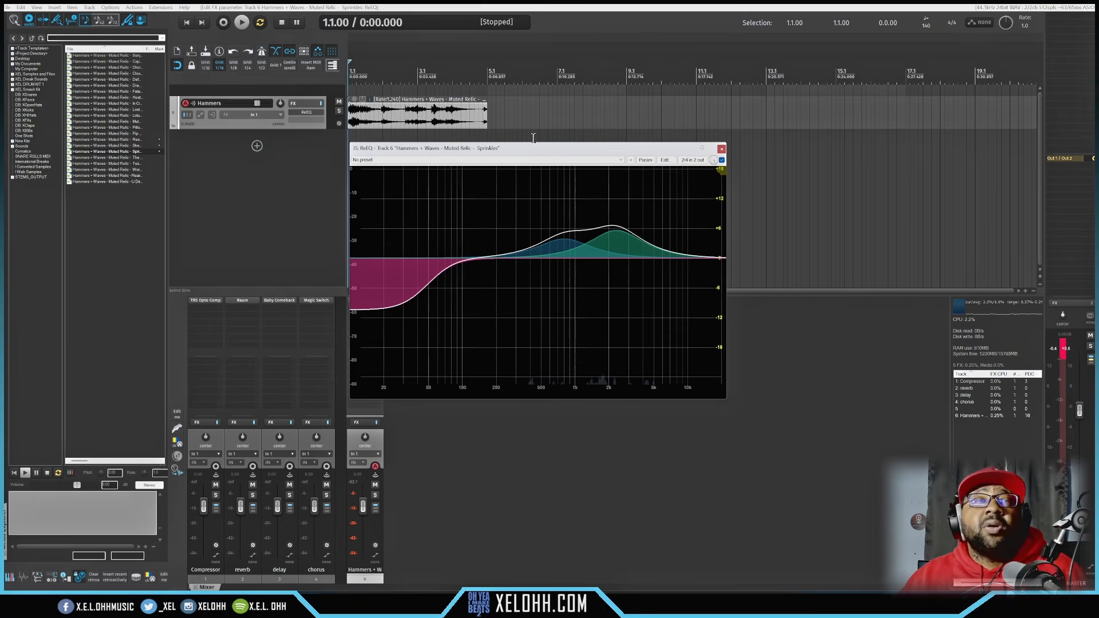
- Show the equalizer's embedded UI in the track control panel (TCP) and close the floating plugin window
right_click(611, 151)
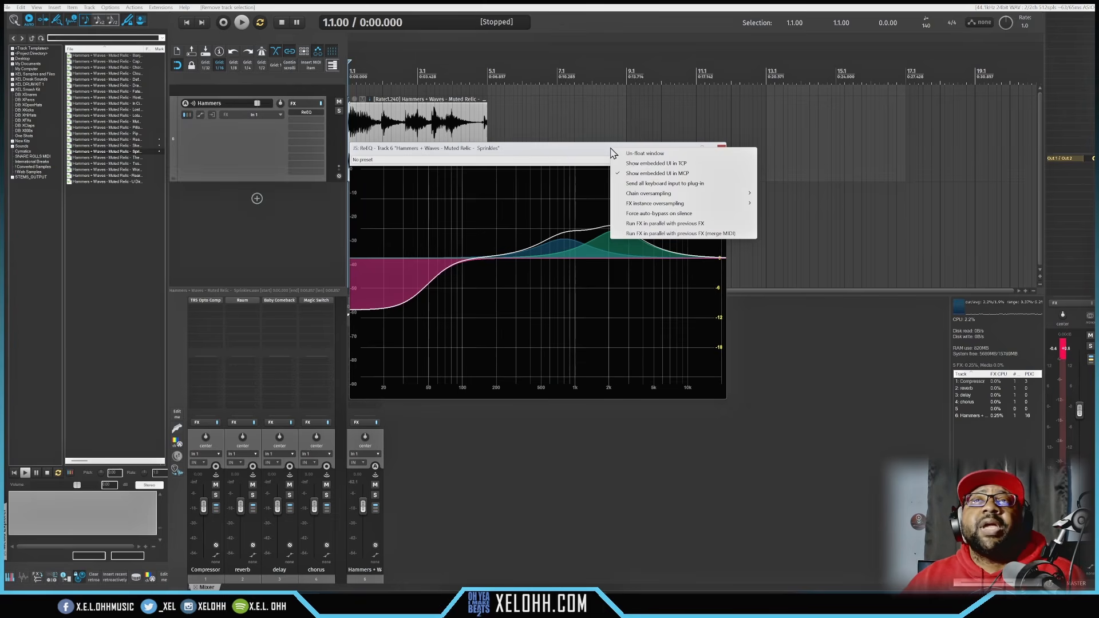
click(649, 165)
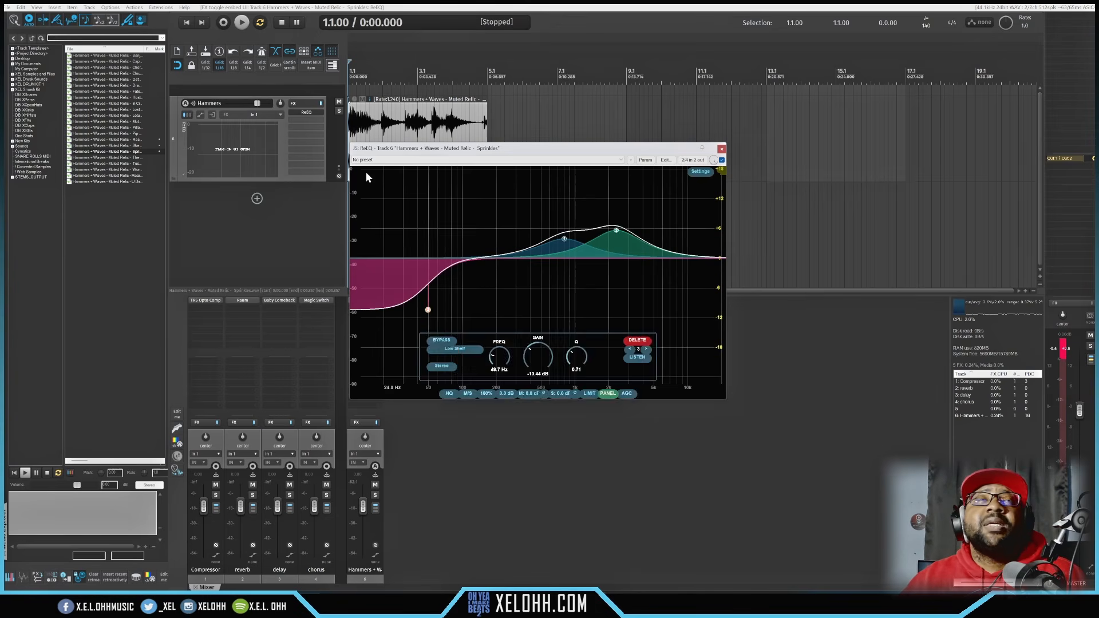
click(722, 148)
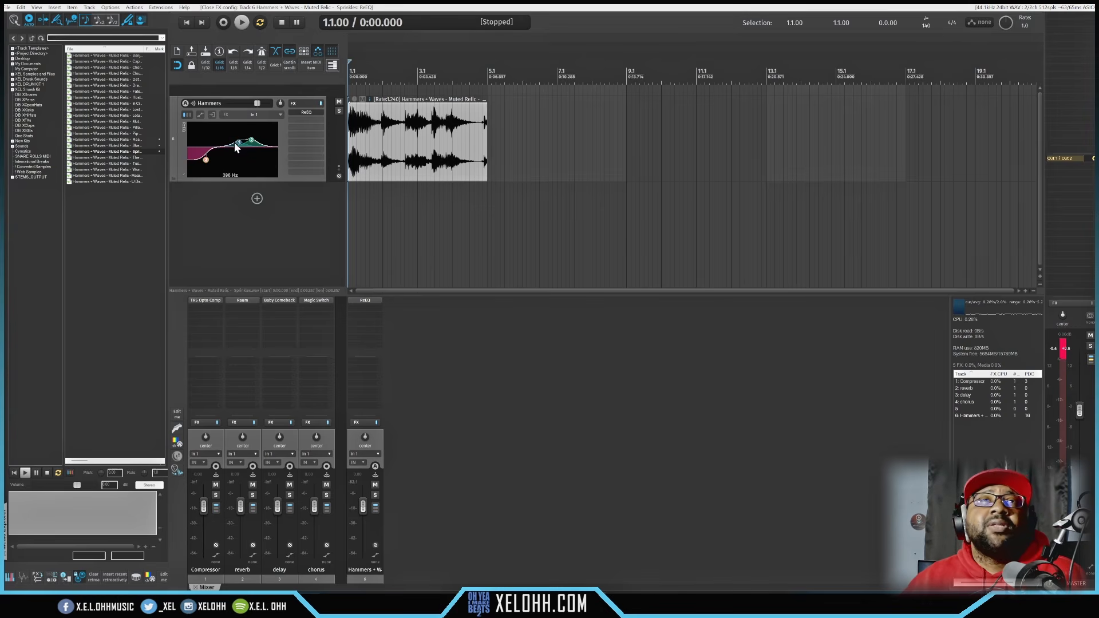
- Reopen and close the plugin window, and add a peak node at about 159 Hz with 7.1 dB gain in the track's embedded EQ display
click(306, 113)
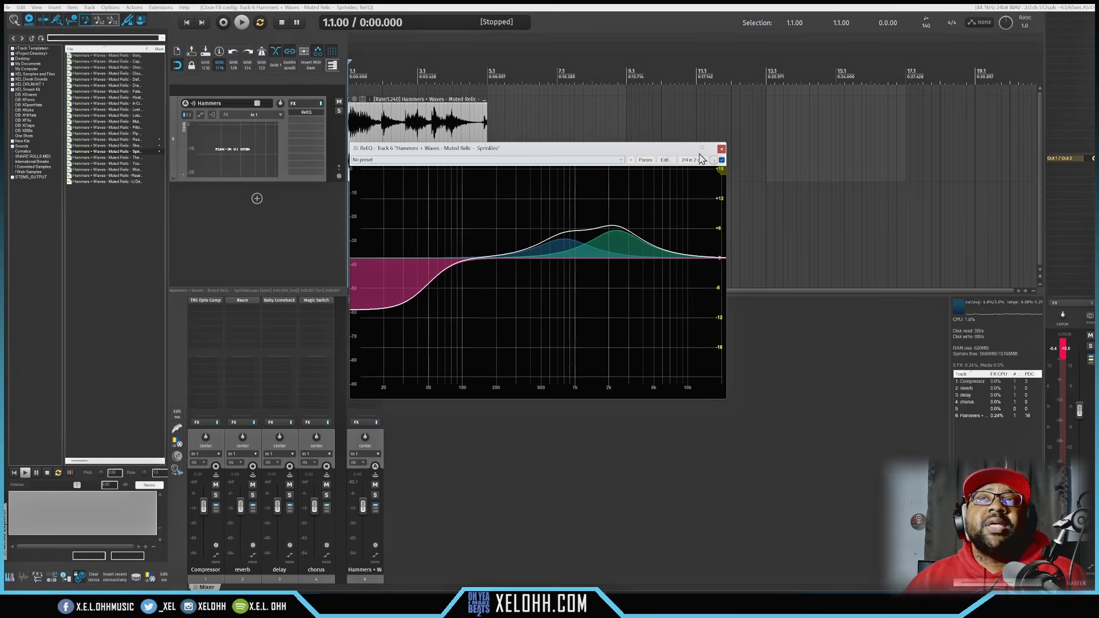
click(721, 150)
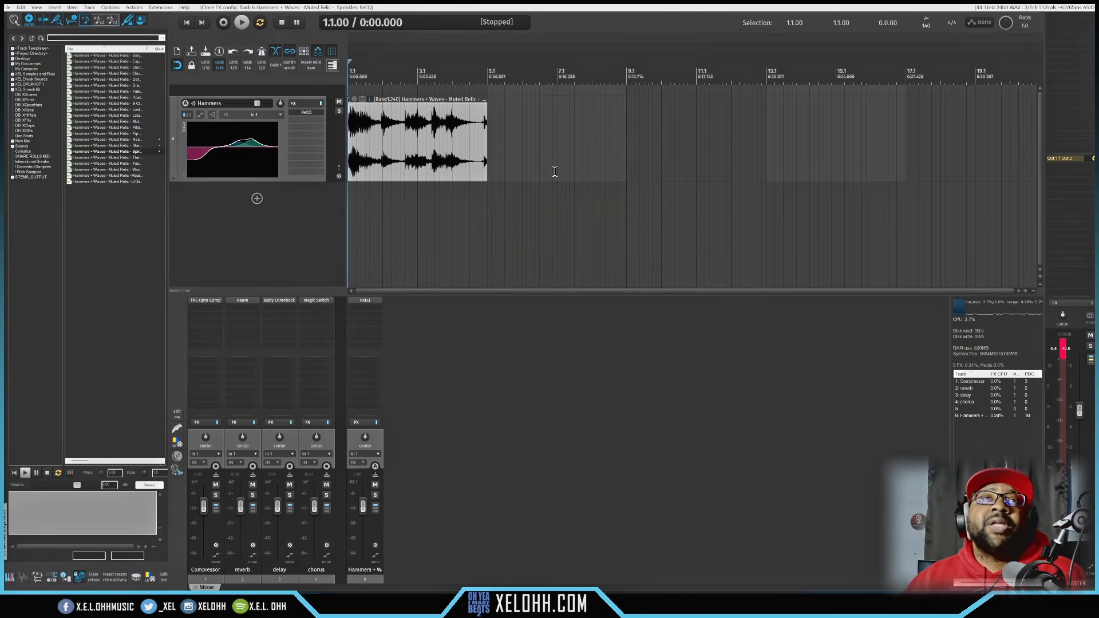
click(211, 136)
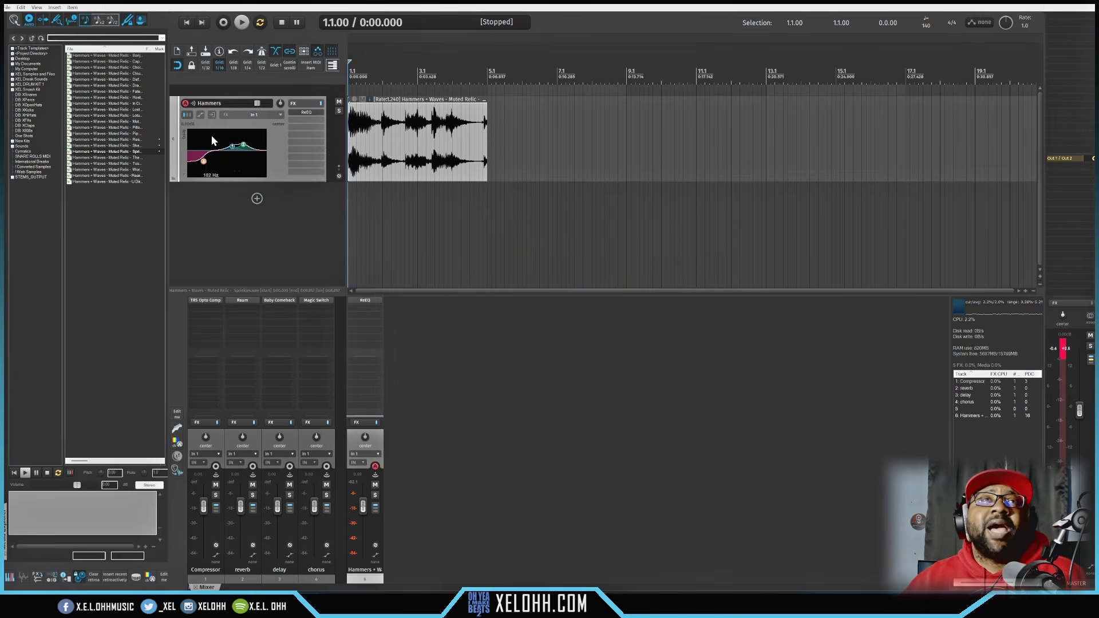
drag(216, 149, 216, 144)
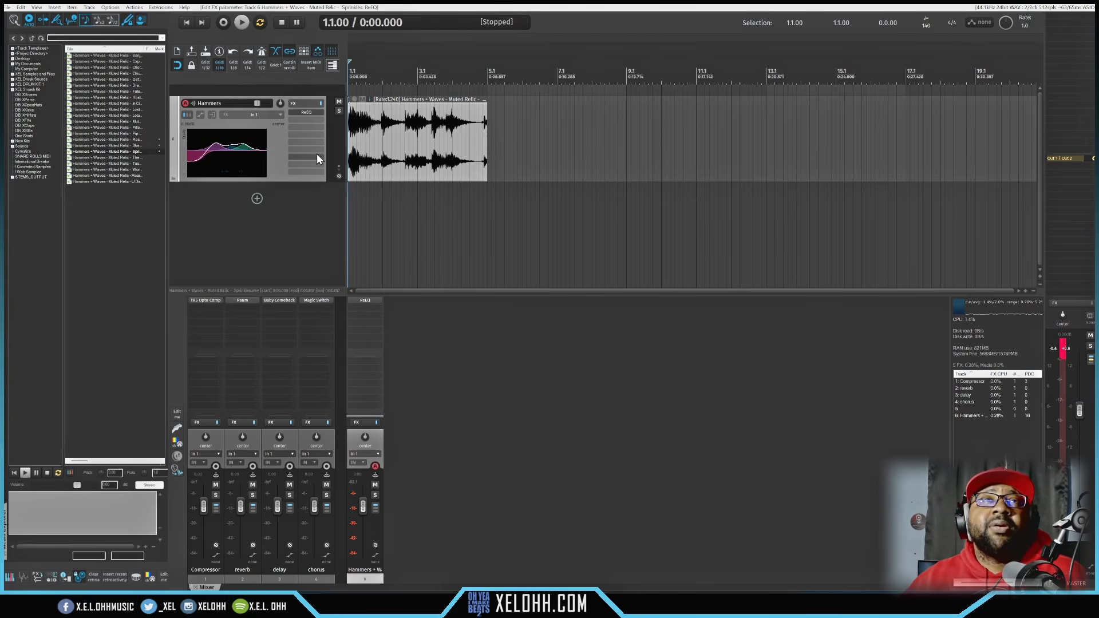
- Reopen the equalizer, move its embedded UI from the track panel to the mixer panel (MCP), and close the plugin window
click(309, 114)
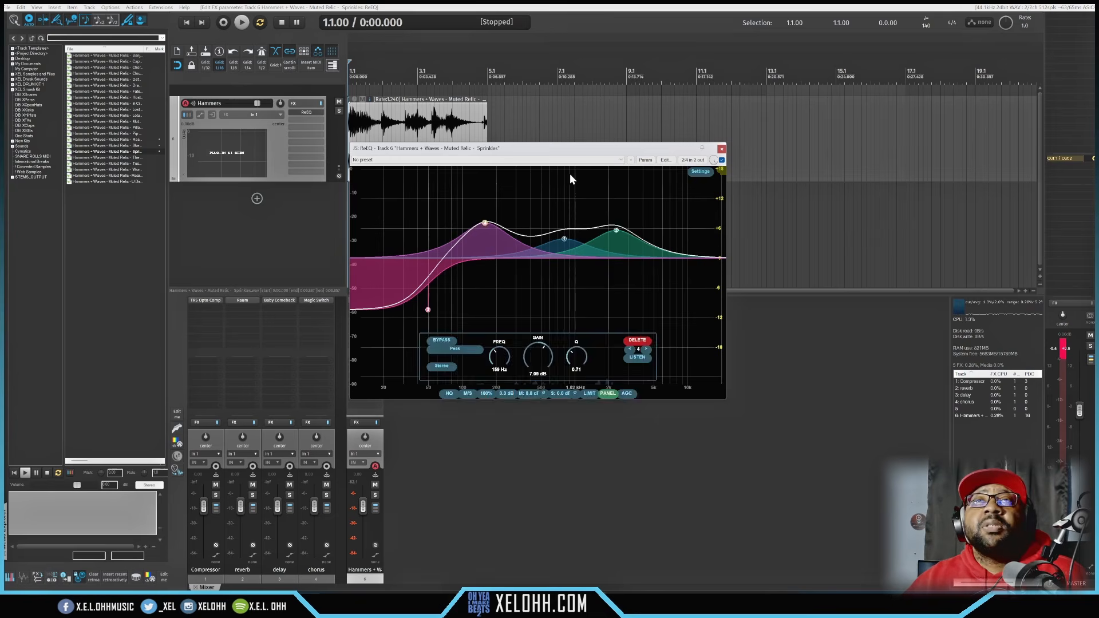
right_click(552, 151)
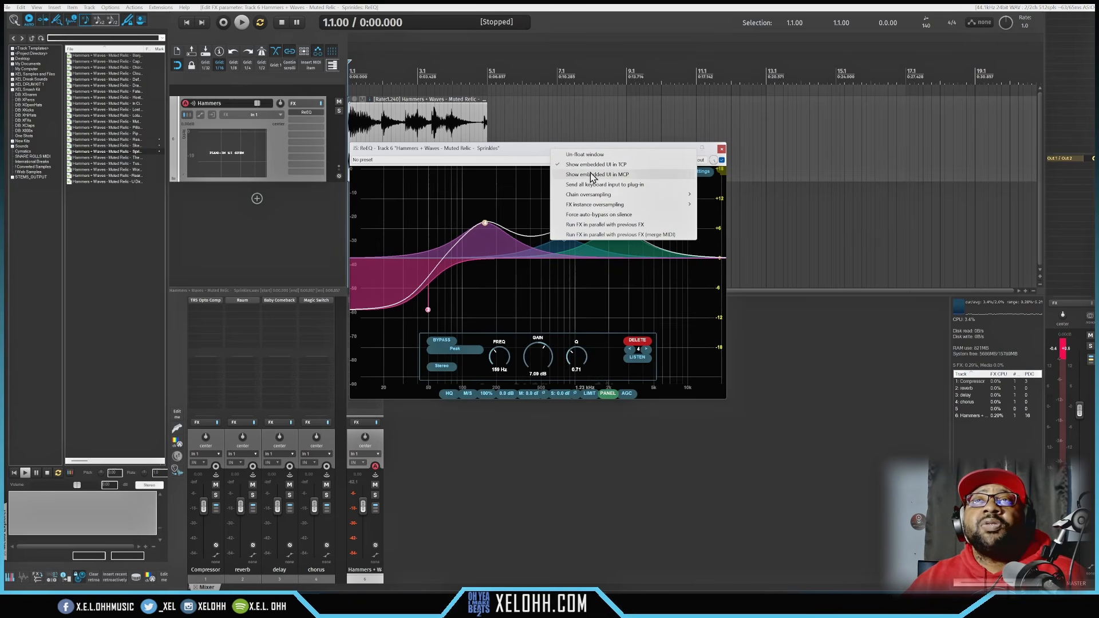
click(560, 175)
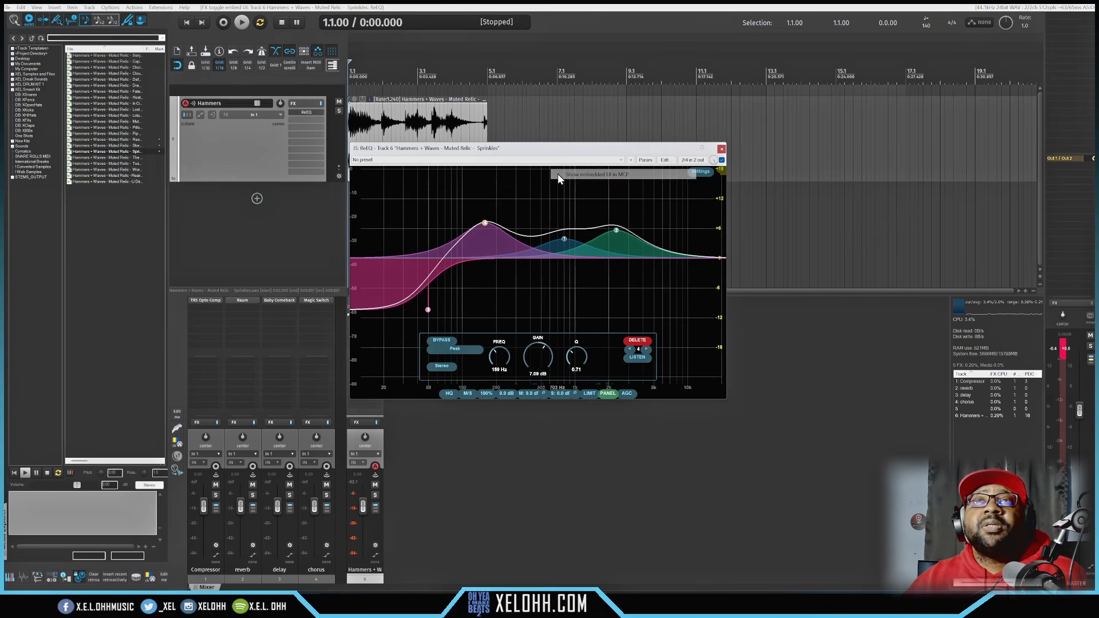
drag(633, 151, 686, 162)
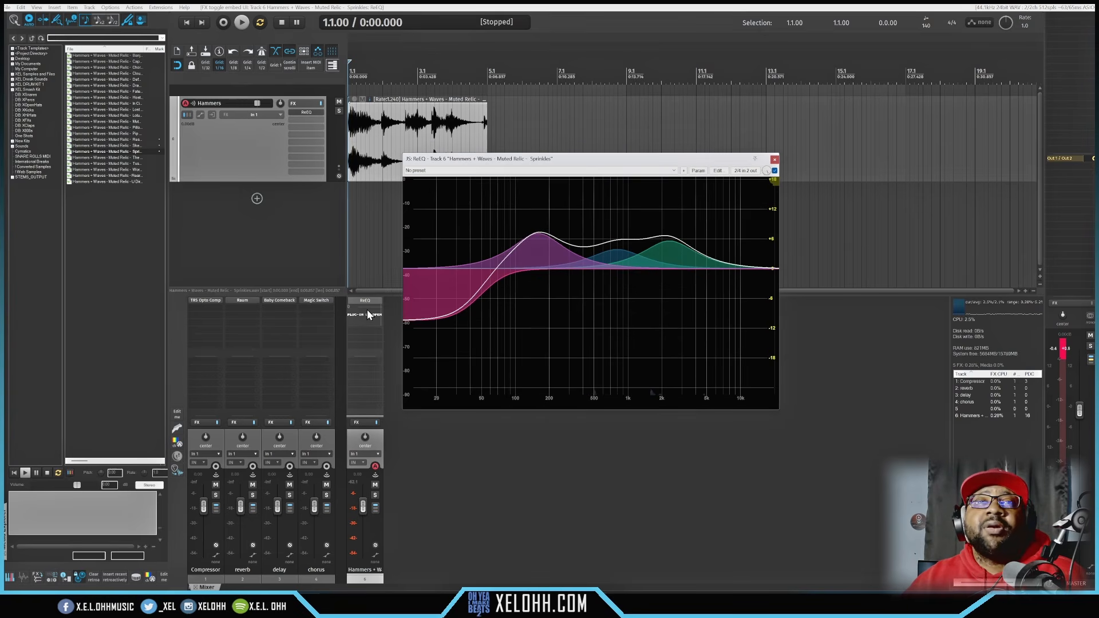
click(775, 159)
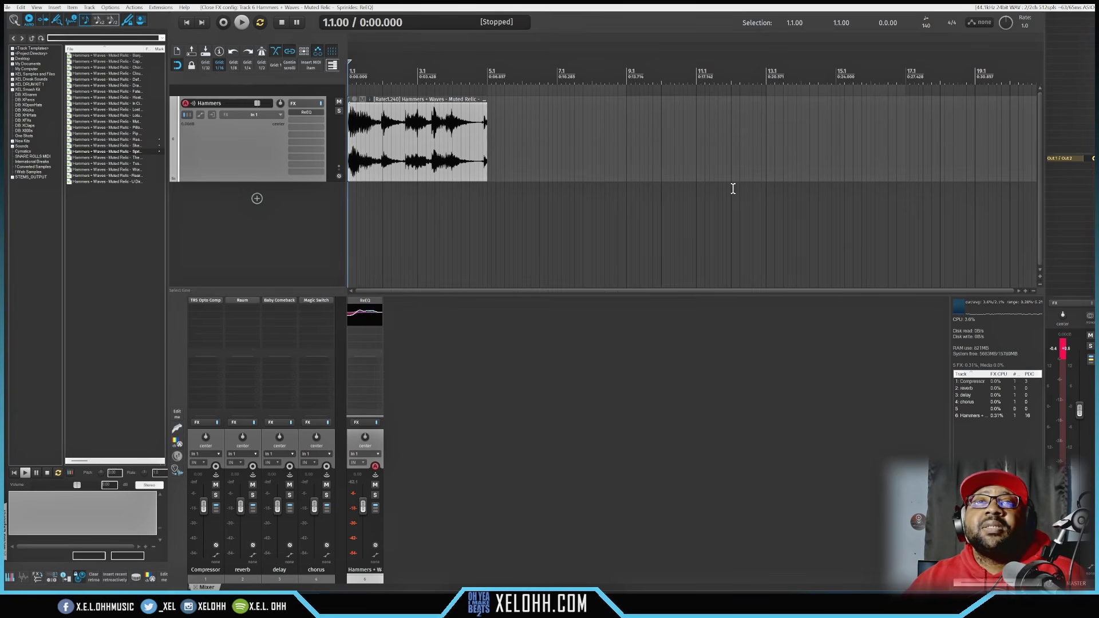
mouse_move(362, 313)
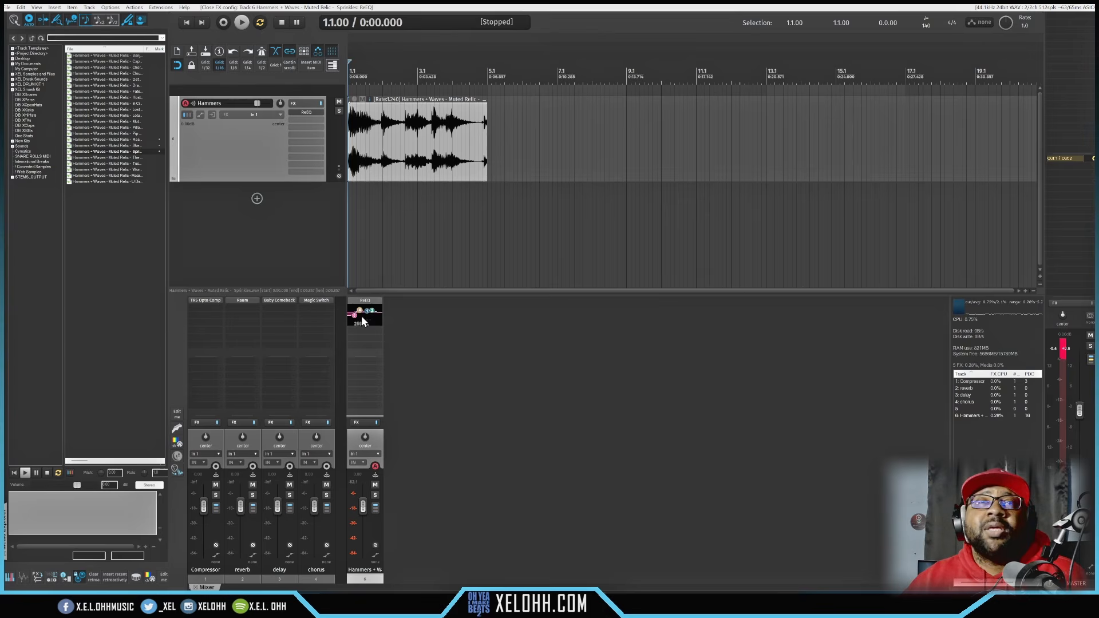
click(363, 315)
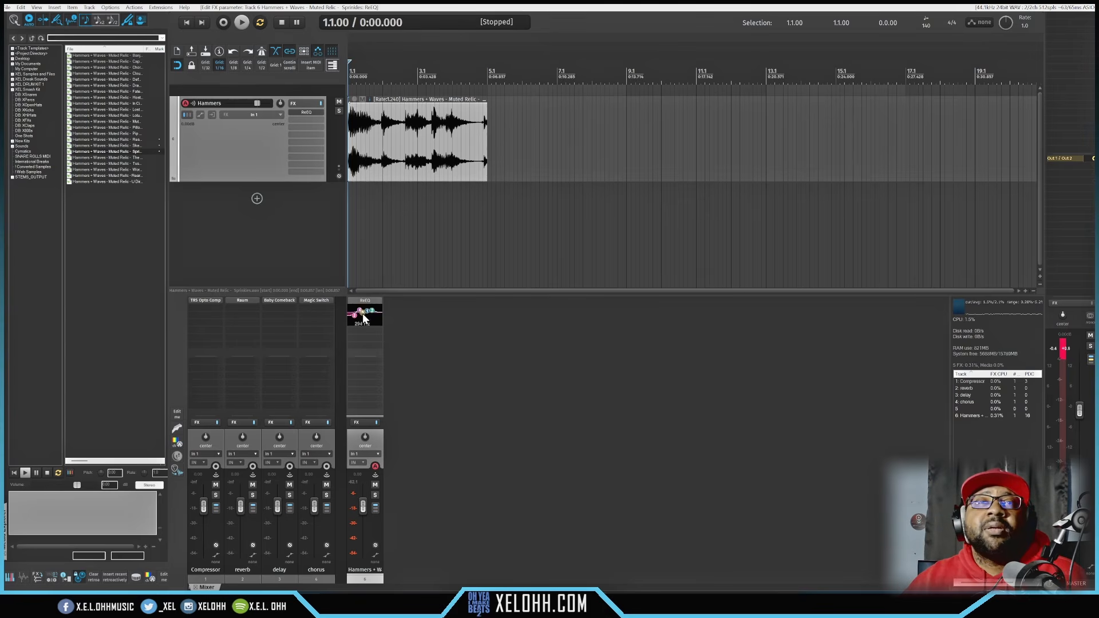